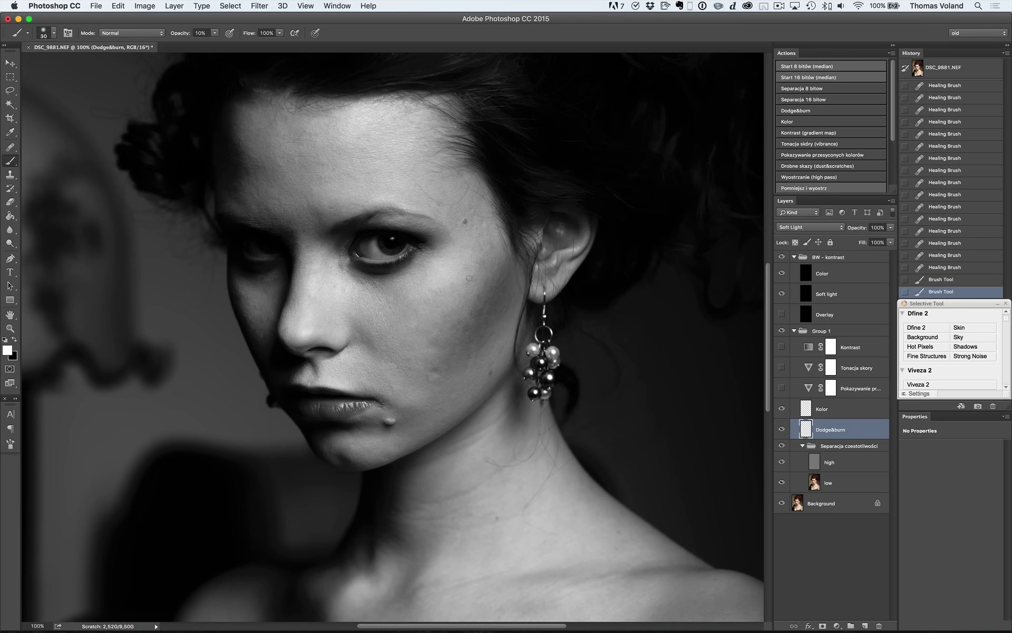
Paint a dodge and burn stroke across the woman's face on the Dodge&burn layer.
drag(469, 277, 459, 293)
Zoom in and dab white light onto the cheek with a progressively smaller brush.
key(super+plus)
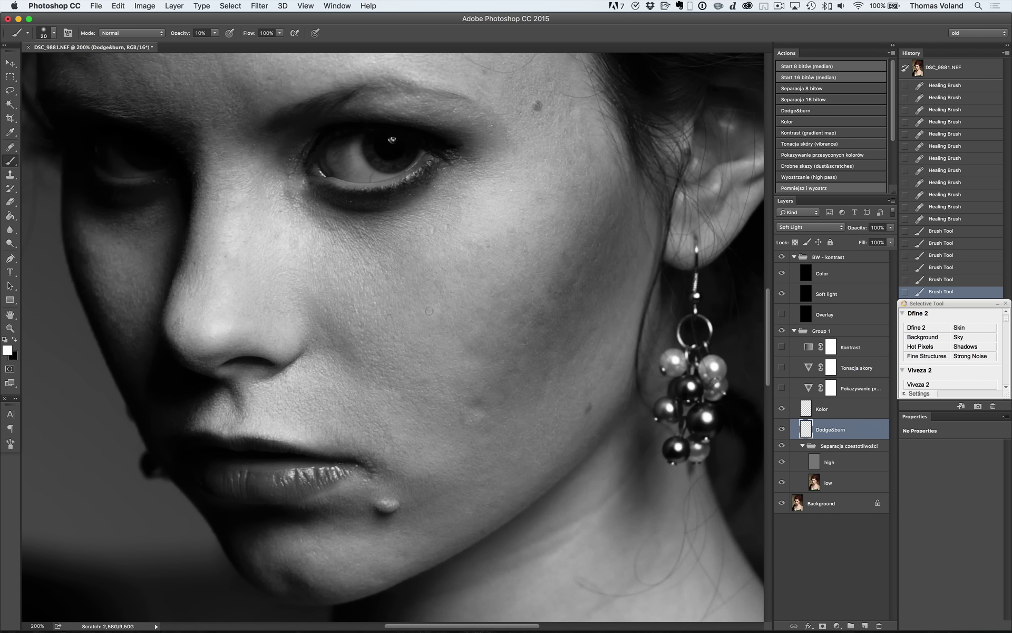
key(bracketleft)
scroll(456, 311, down, 2)
click(457, 311)
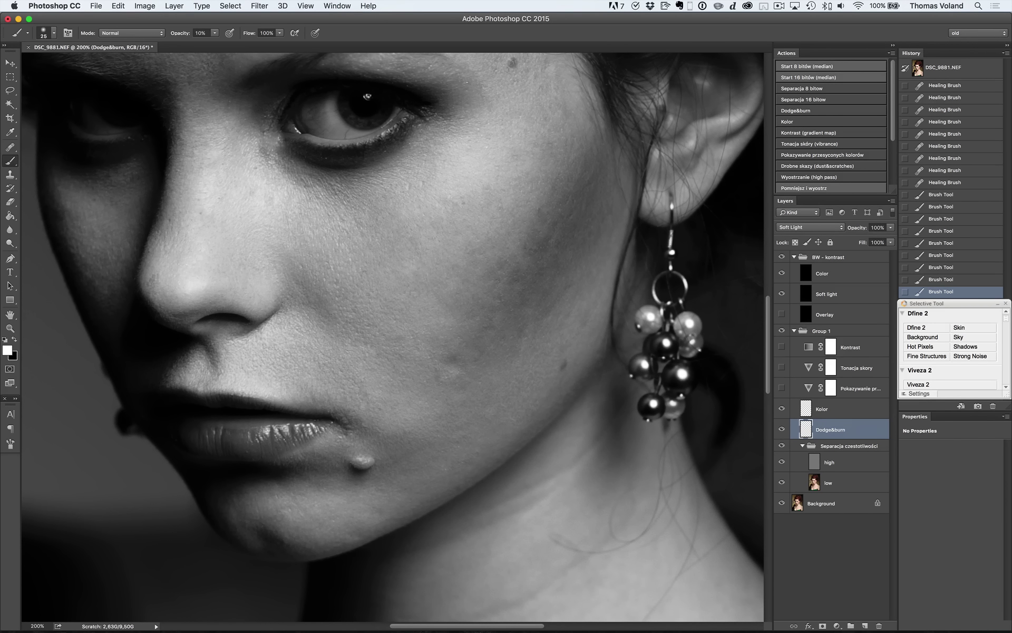
click(456, 312)
key(bracketleft)
click(456, 311)
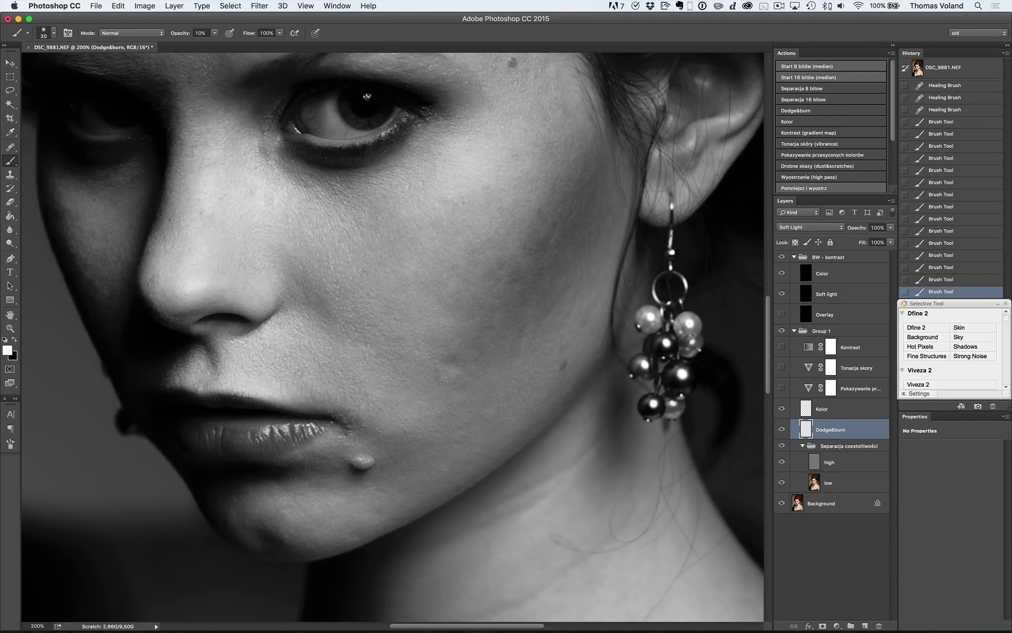
key(bracketleft)
click(456, 311)
click(456, 311)
Swap between black and white and fine-tune the brush size for further strokes.
key(x)
key(bracketleft)
key(bracketleft)
key(bracketleft)
key(x)
key(x)
key(bracketright)
key(x)
key(x)
key(x)
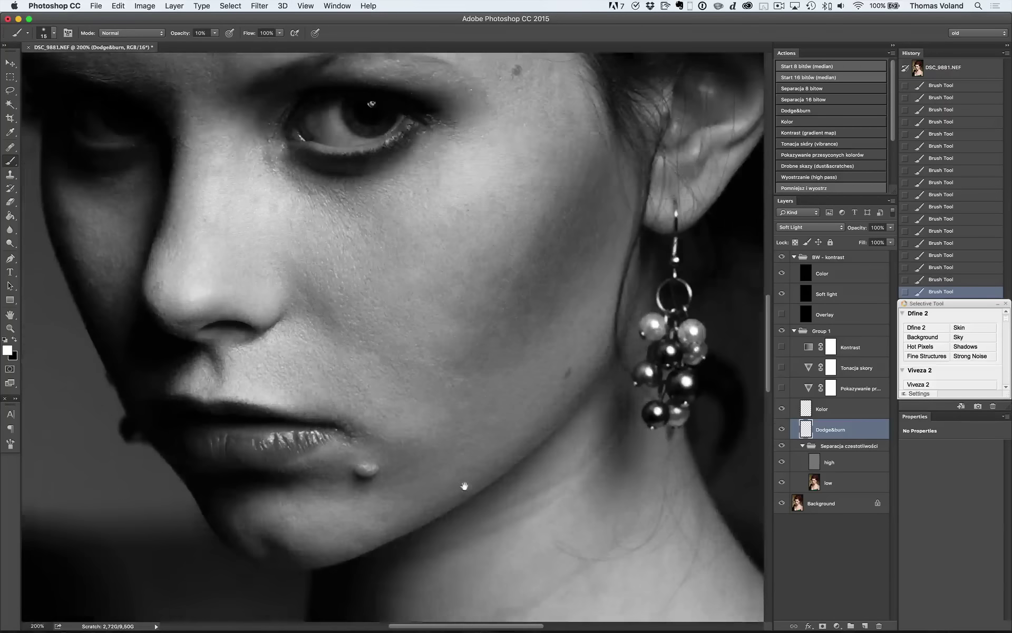
Lighten the neck and darken the area above the upper lip.
drag(463, 481, 471, 291)
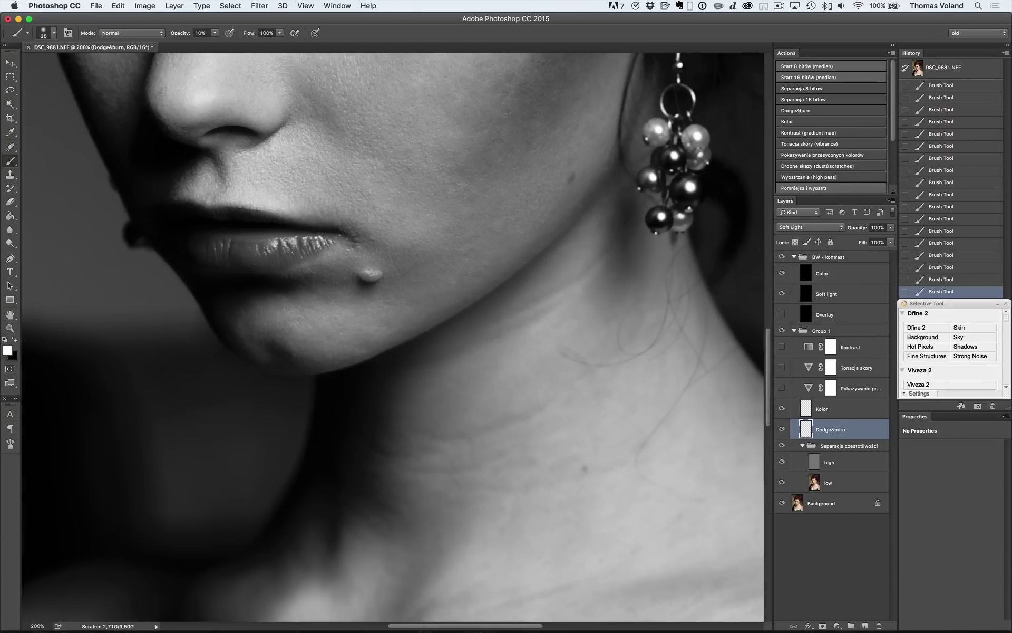
key(bracketleft)
click(449, 431)
key(x)
drag(219, 211, 296, 211)
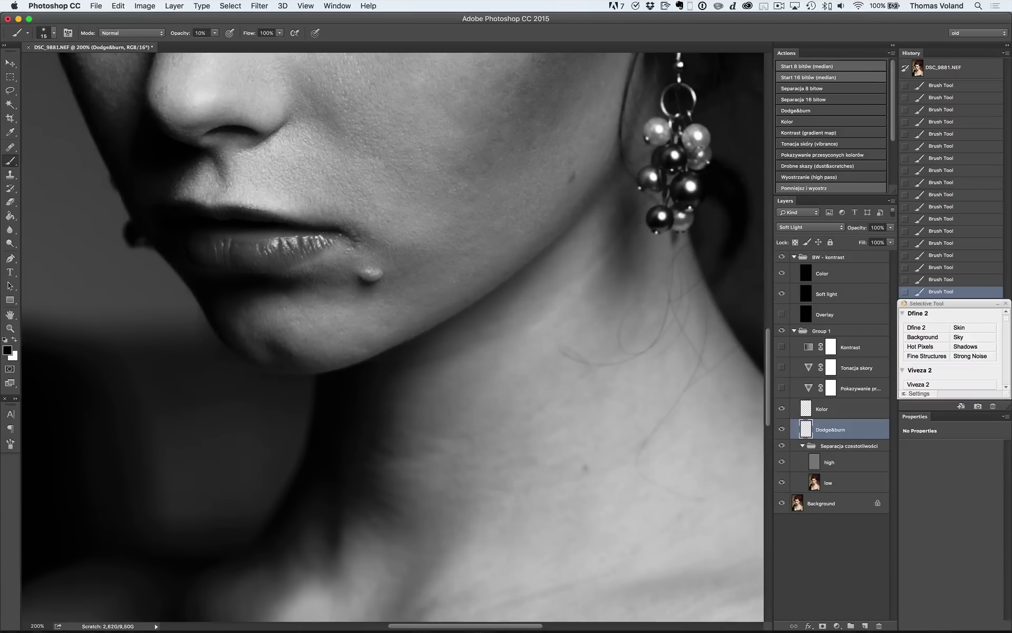
key(x)
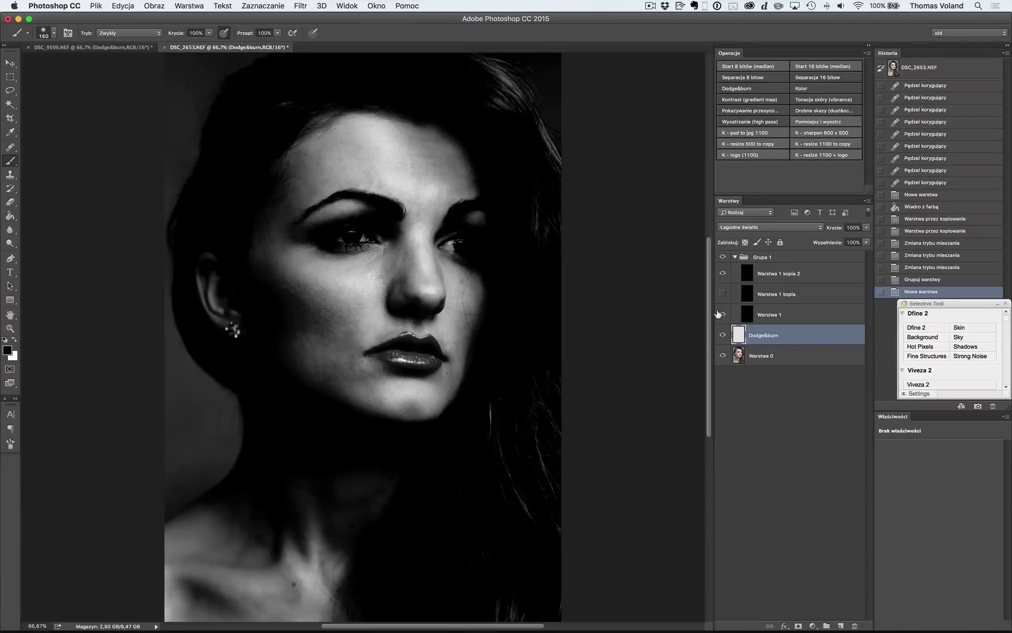
At 10% brush opacity, paint soft dodge and burn strokes on the face.
key(bracketleft)
key(bracketleft)
key(bracketleft)
key(1)
key(x)
drag(339, 367, 349, 369)
key(bracketleft)
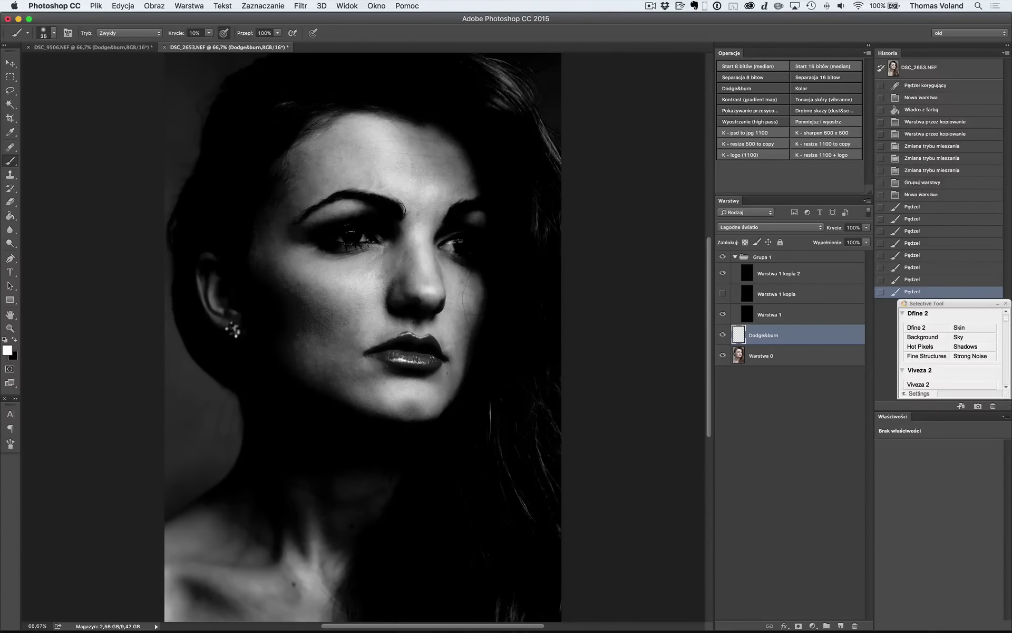
key(x)
drag(298, 392, 303, 395)
key(x)
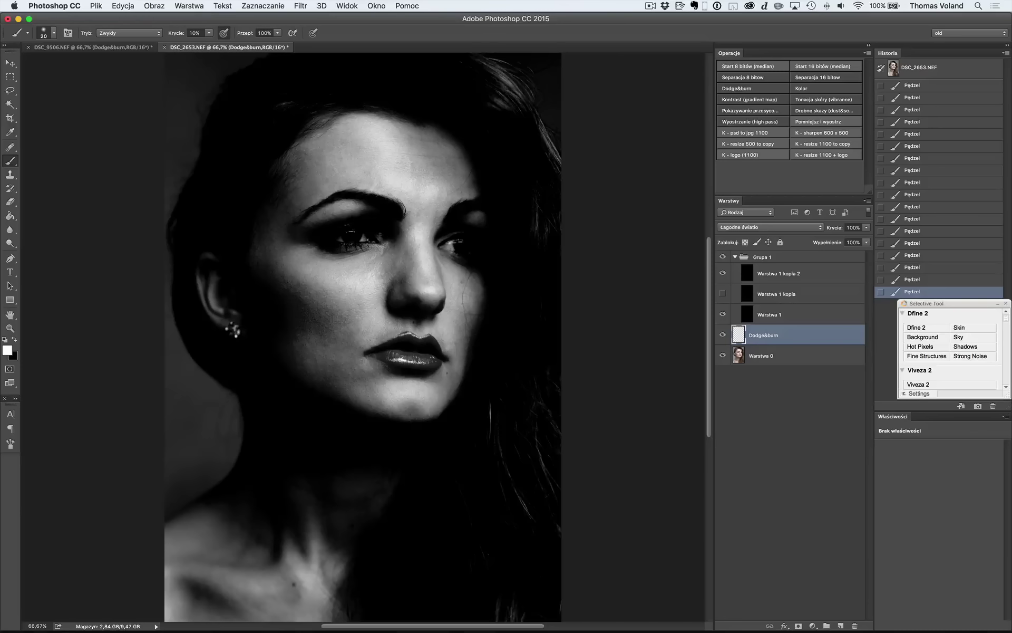
Adjust brush size and colour while comparing the portrait with and without Dodge&burn.
key(bracketright)
key(x)
key(x)
key(bracketleft)
key(bracketleft)
key(bracketleft)
click(723, 333)
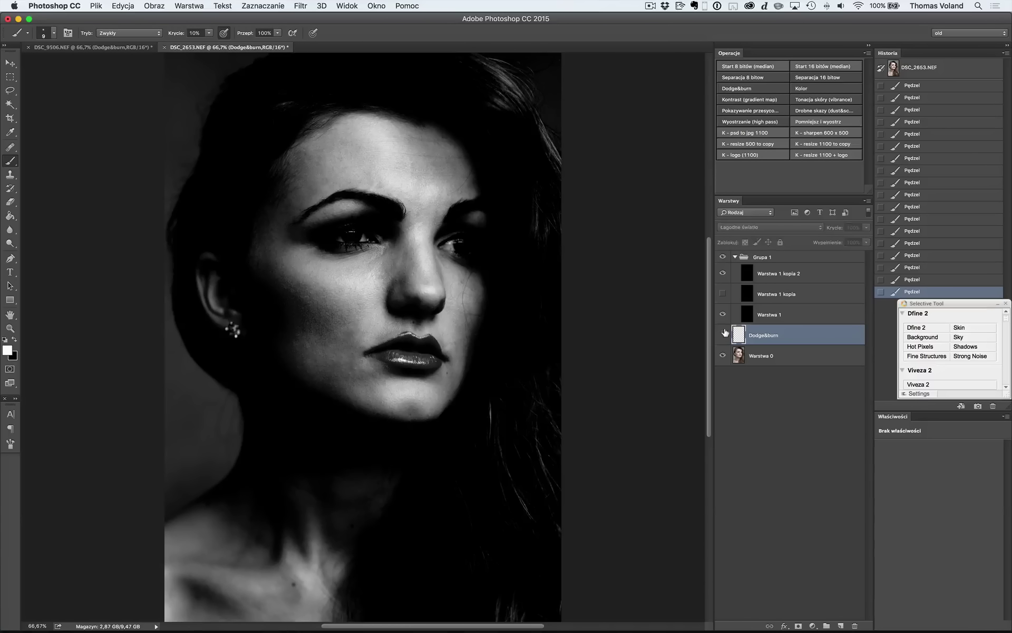
key(bracketright)
key(bracketright)
key(bracketright)
key(x)
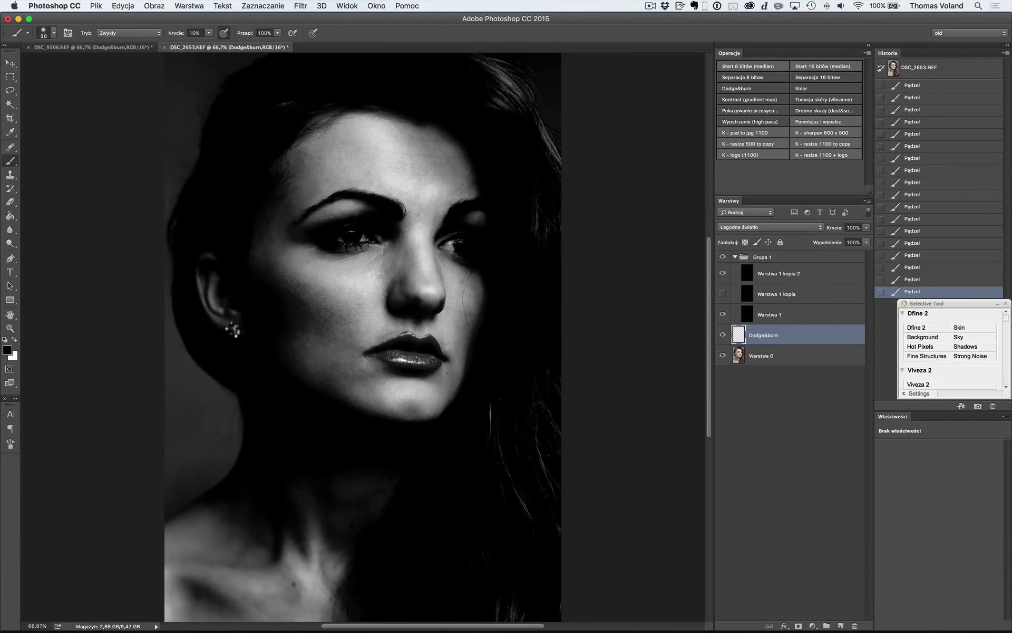
key(x)
Hide Warstwa 1, show Warstwa 1 kopia, and zoom to 100% on the face.
click(723, 315)
click(722, 294)
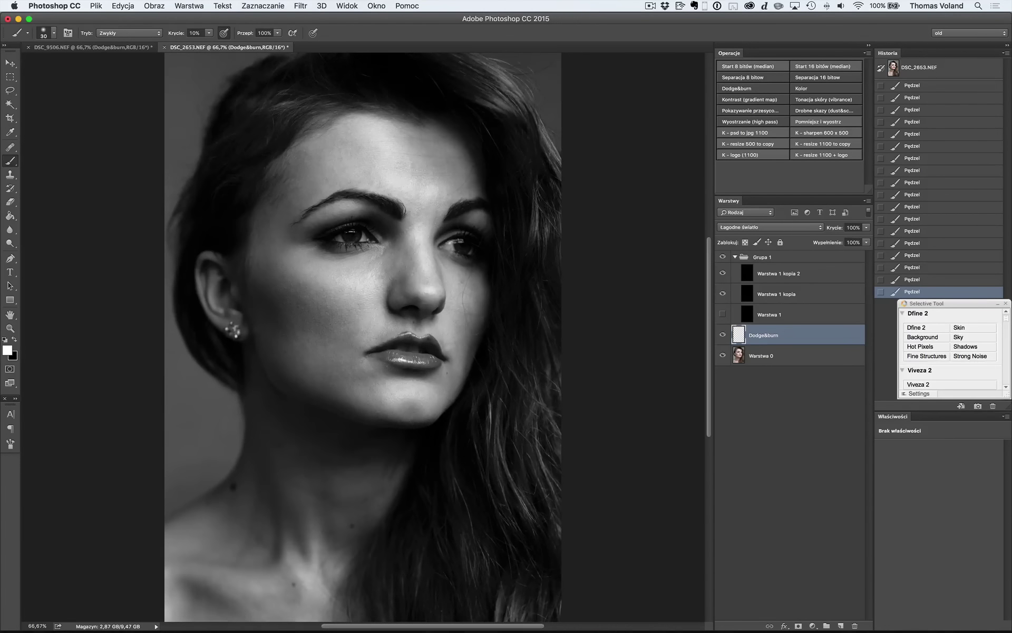
key(super+1)
key(bracketright)
key(x)
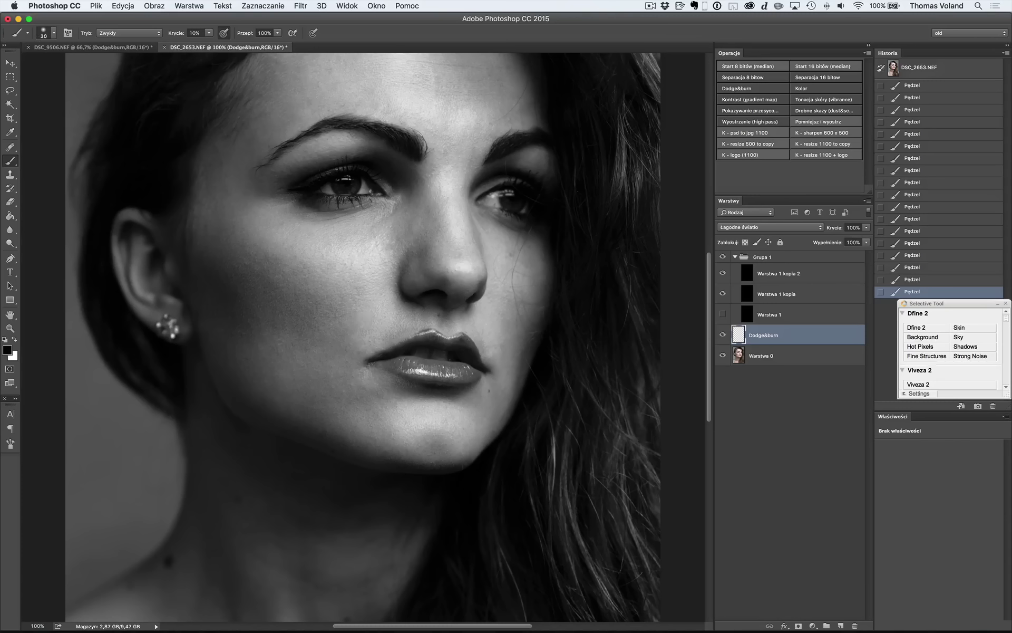
key(x)
key(bracketleft)
key(bracketleft)
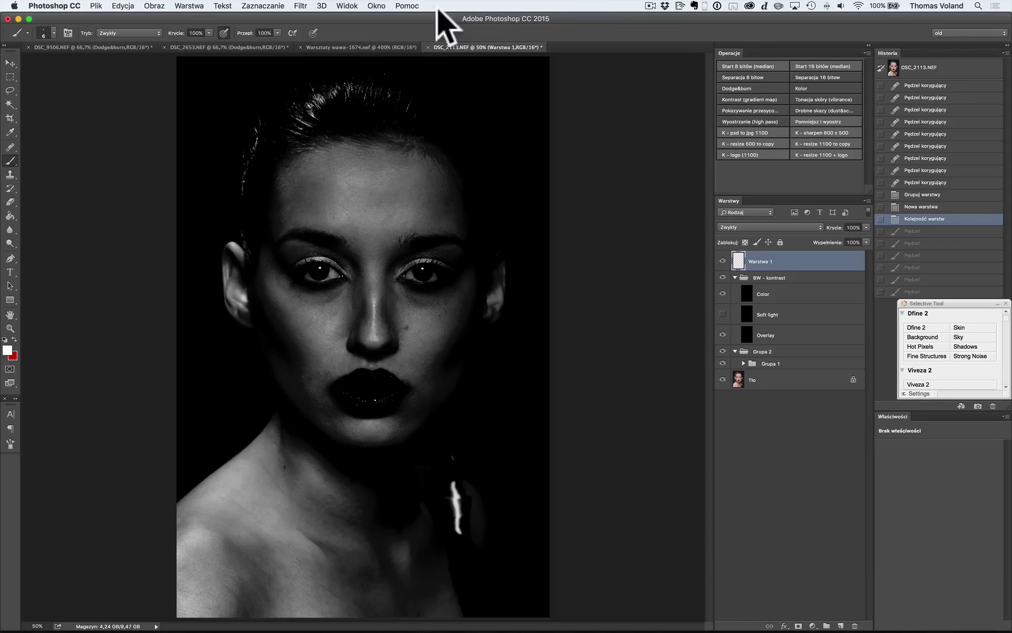
Draw white loops around forehead and left cheek areas to lighten.
drag(342, 227, 349, 210)
drag(369, 168, 372, 172)
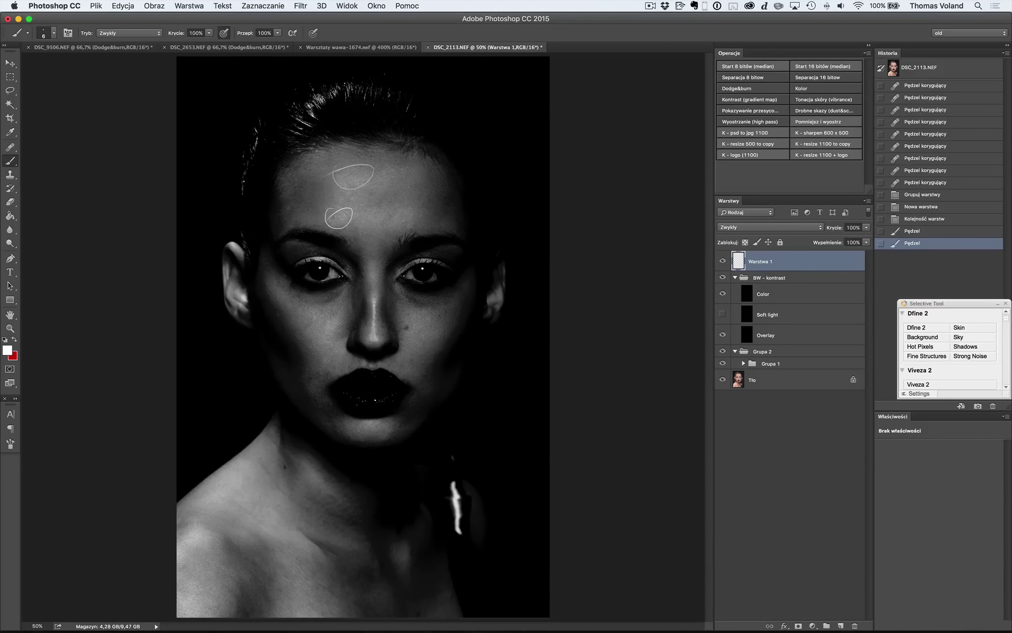
drag(404, 213, 409, 205)
mouse_move(337, 314)
mouse_down()
mouse_move(321, 360)
mouse_move(333, 355)
mouse_up()
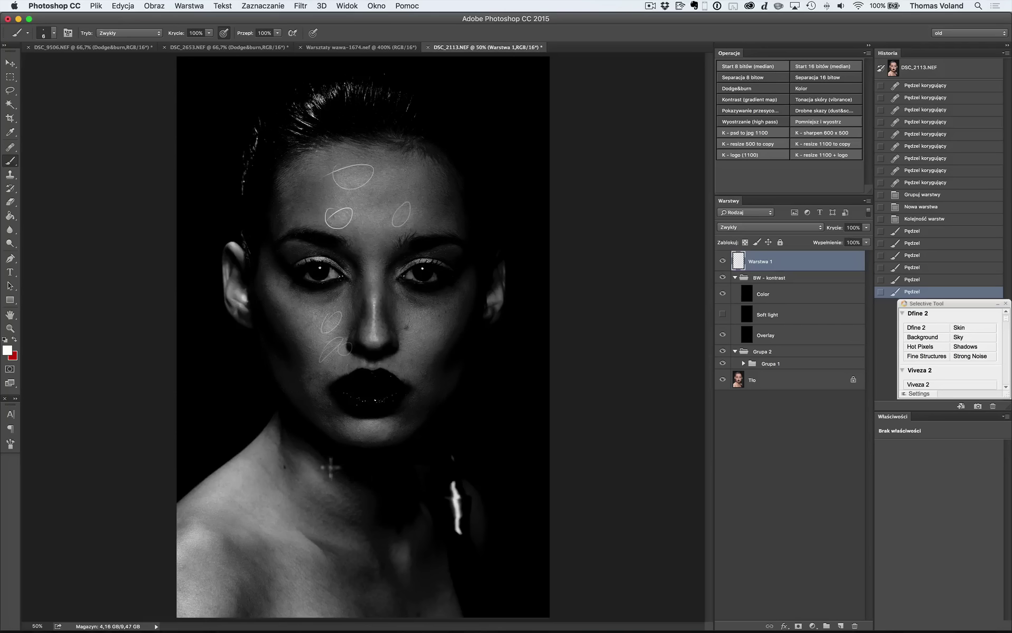
Circle forehead, cheek, nose-side and neck areas to darken in red.
key(x)
drag(395, 191, 391, 194)
drag(406, 149, 402, 152)
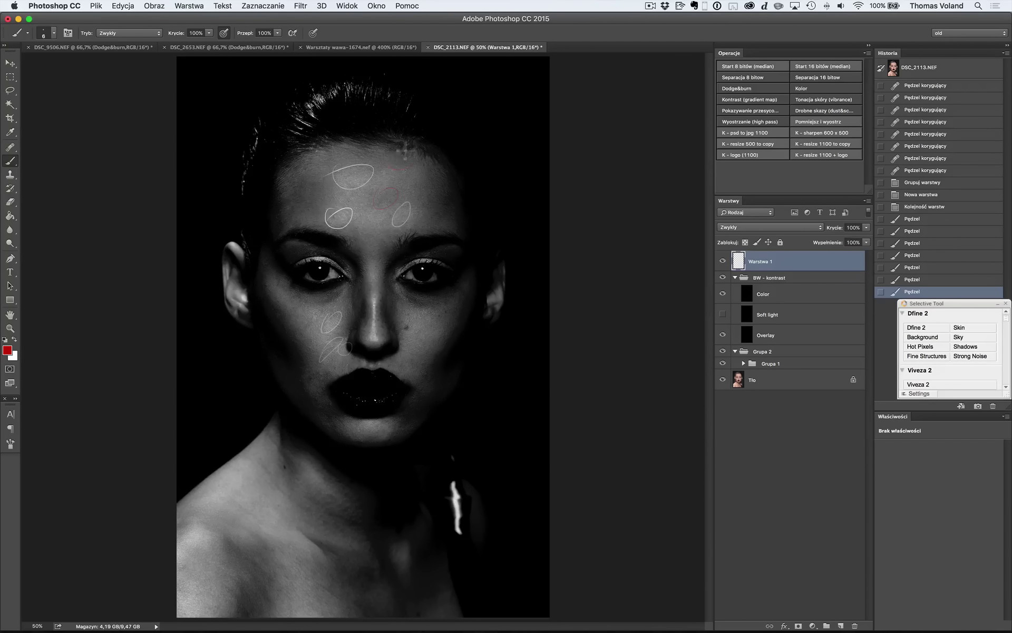
drag(281, 275, 277, 277)
mouse_move(320, 381)
mouse_down()
mouse_move(328, 378)
mouse_move(340, 430)
mouse_move(308, 393)
mouse_up()
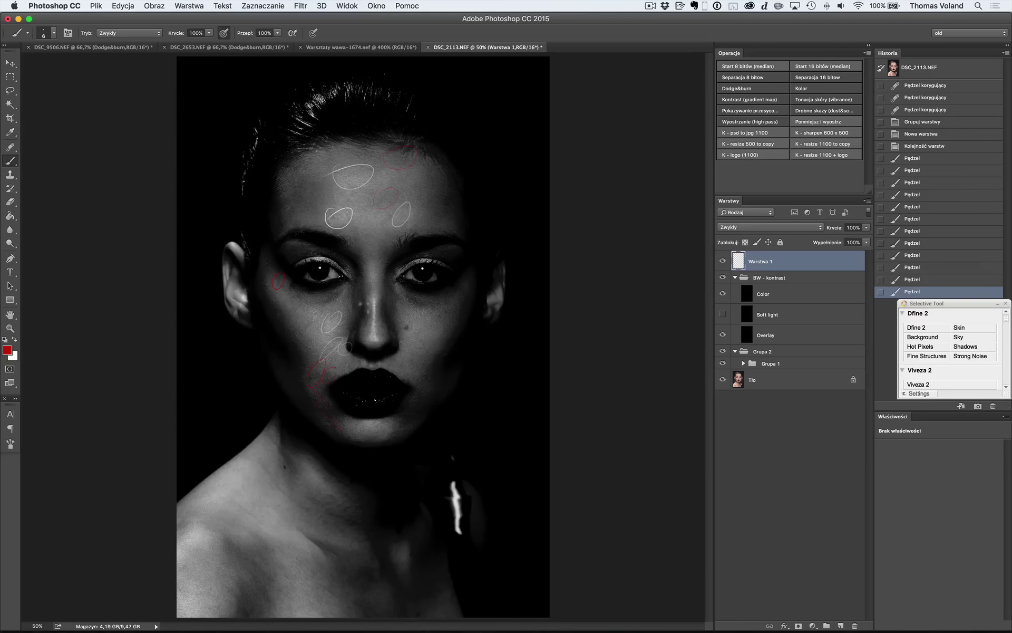
mouse_move(374, 293)
mouse_down()
mouse_move(366, 318)
mouse_move(383, 332)
mouse_up()
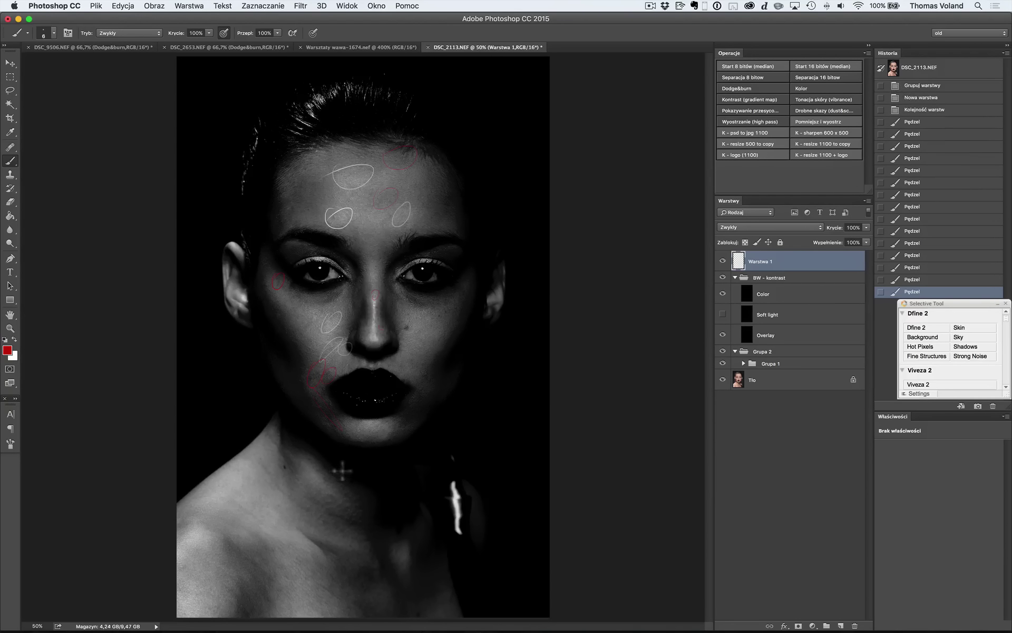
drag(258, 464, 321, 522)
drag(290, 454, 256, 433)
Mark shoulder areas with alternating red and white circles.
key(x)
drag(237, 569, 248, 580)
key(x)
drag(330, 580, 338, 601)
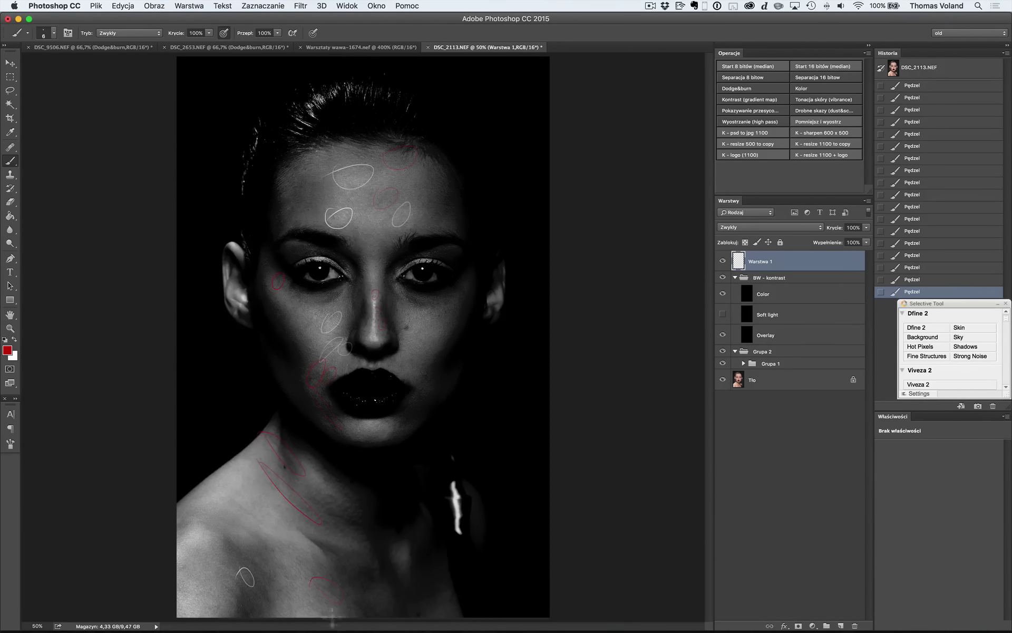
key(x)
drag(311, 554, 290, 535)
Add red circles on cheek spots, under the eye and the left forehead.
key(x)
drag(312, 319, 301, 331)
drag(417, 295, 403, 312)
drag(293, 187, 288, 219)
drag(393, 360, 422, 369)
drag(419, 325, 419, 338)
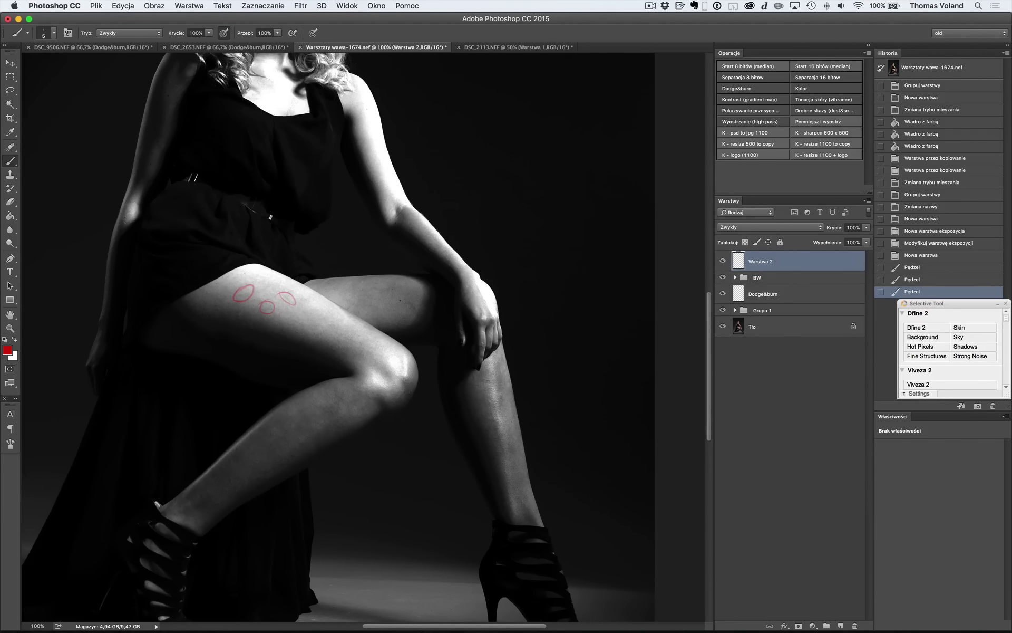
Draw red loops around areas on both shins to darken.
drag(491, 362, 507, 454)
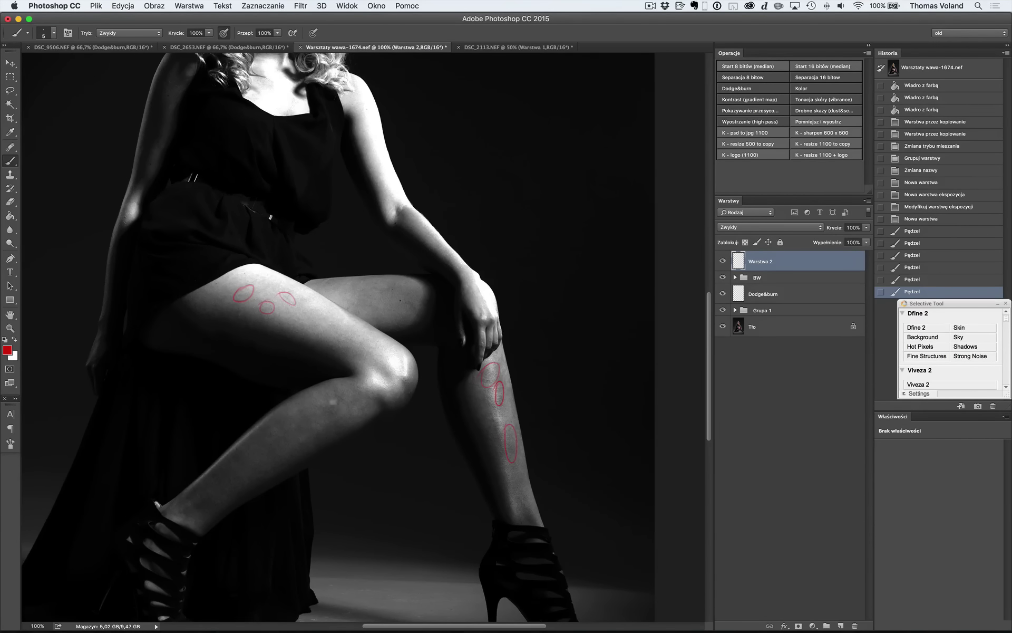
mouse_move(348, 388)
mouse_down()
mouse_move(326, 422)
mouse_move(257, 451)
mouse_up()
key(x)
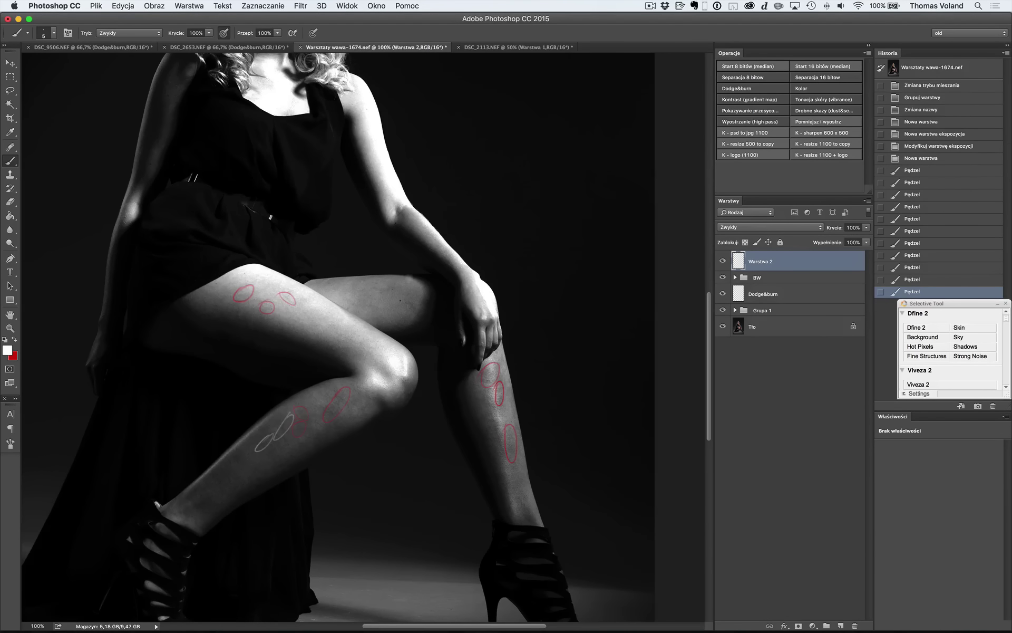
key(x)
Zoom in on the face, dab a tiny white mark, then return to the legs.
drag(349, 304, 317, 327)
key(ctrl+plus)
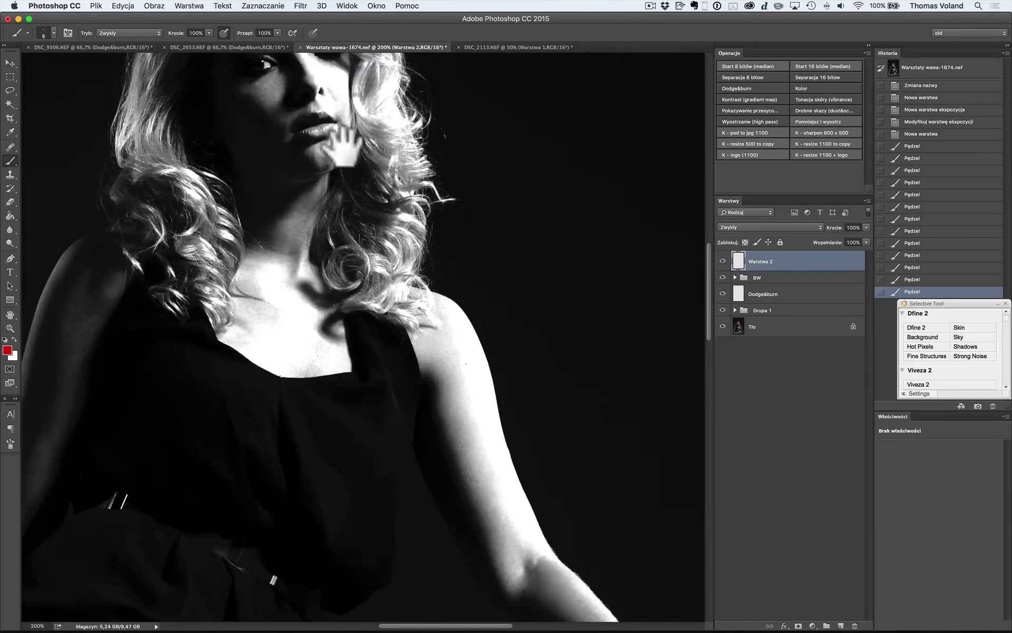
drag(343, 150, 367, 390)
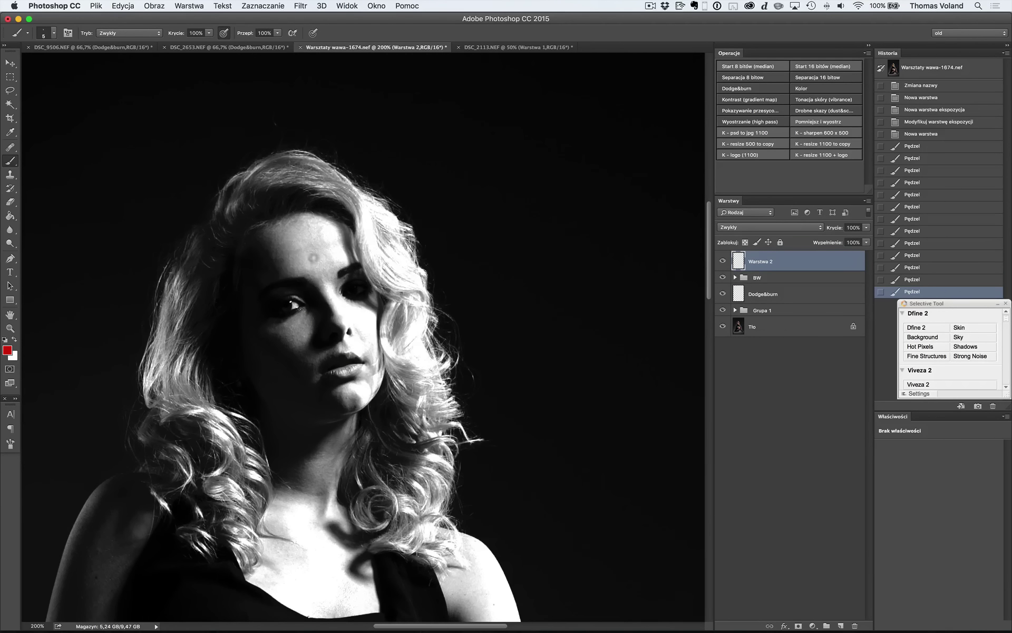
key(bracketleft)
key(bracketleft)
key(bracketleft)
key(x)
click(313, 257)
drag(264, 369, 244, 211)
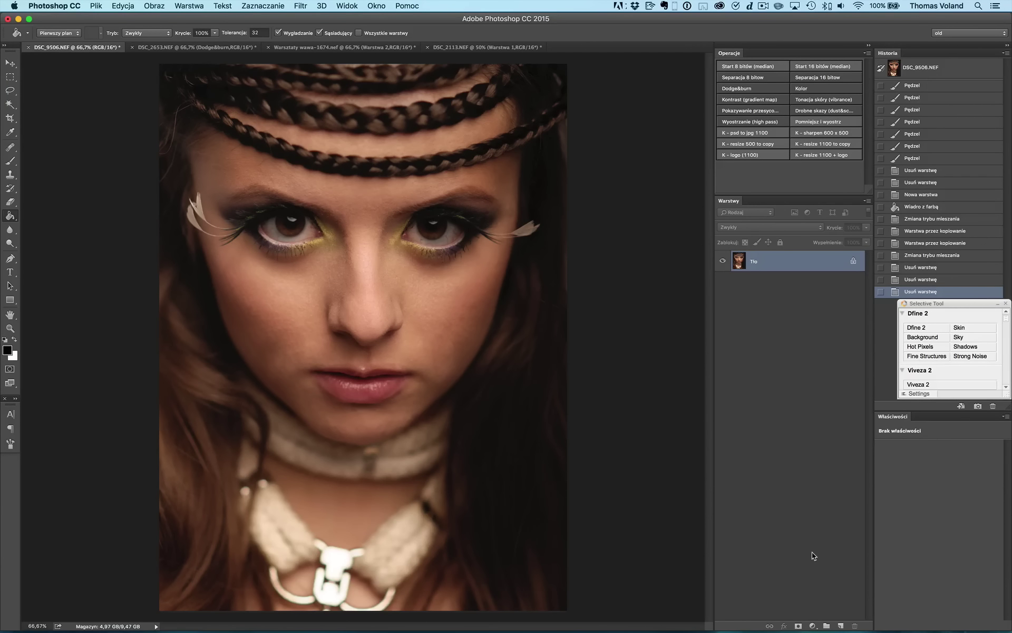
Add a new black-filled layer above the photo in Kolor blend mode.
click(840, 625)
click(540, 376)
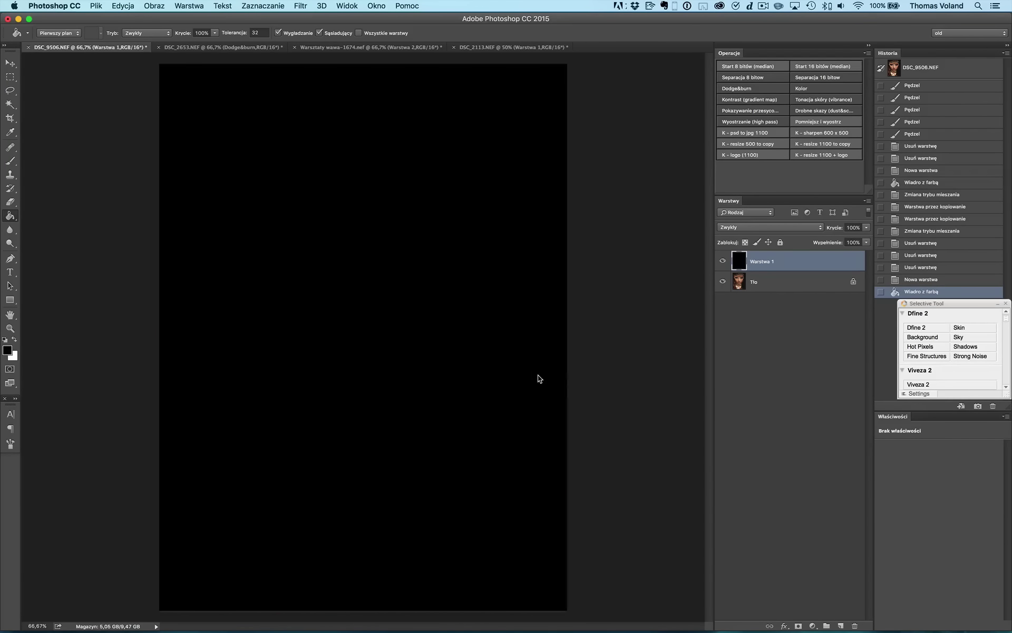
click(730, 227)
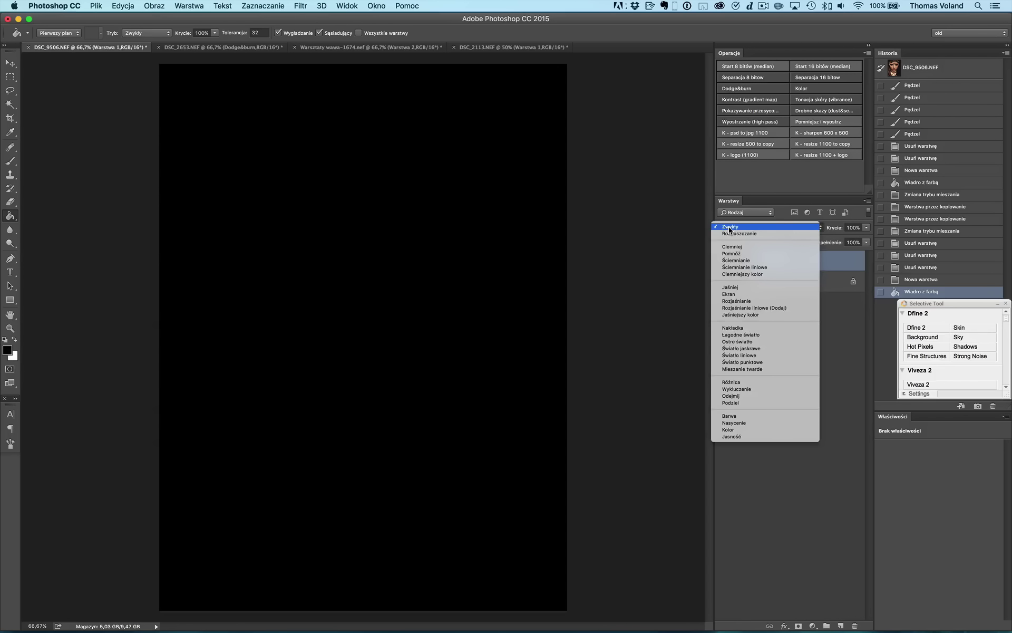
click(733, 430)
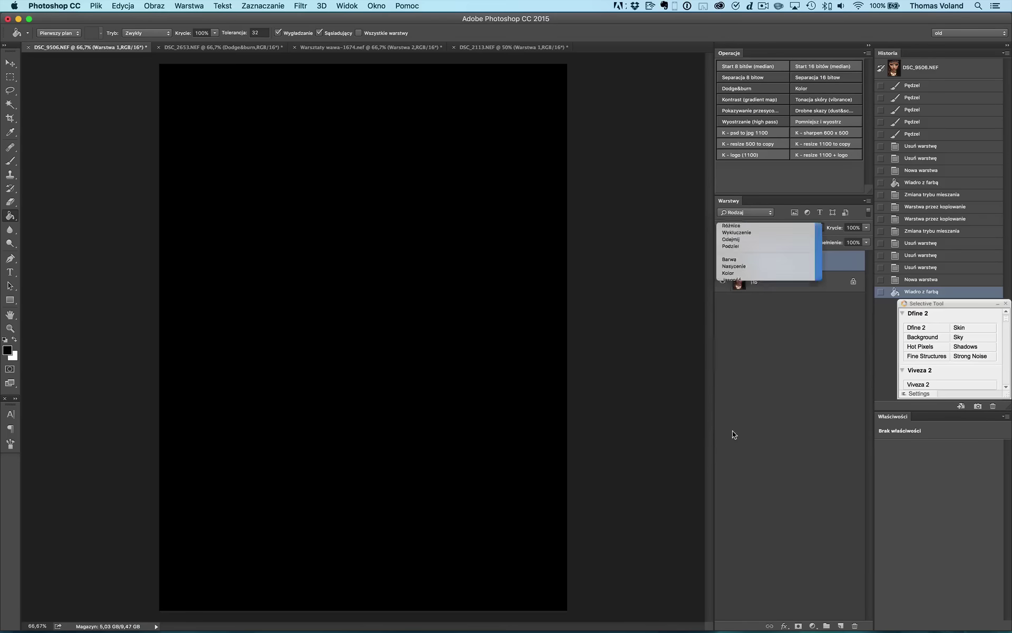
Duplicate the black layer twice, changing Warstwa 1 kopia's mode and setting Warstwa 1 to Nakładka.
key(super+j)
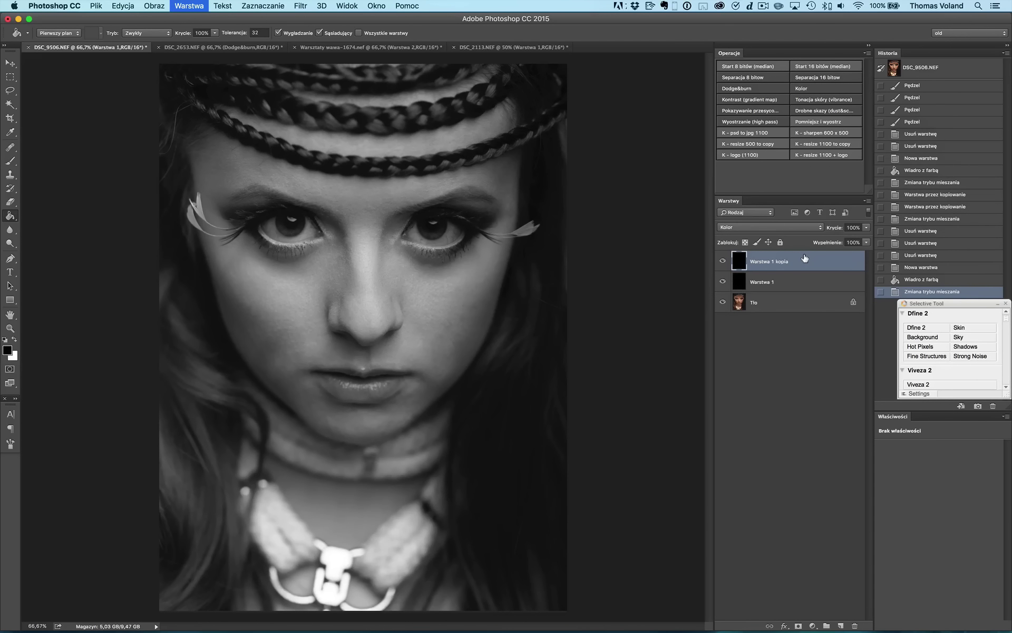
key(super+j)
click(792, 275)
click(777, 226)
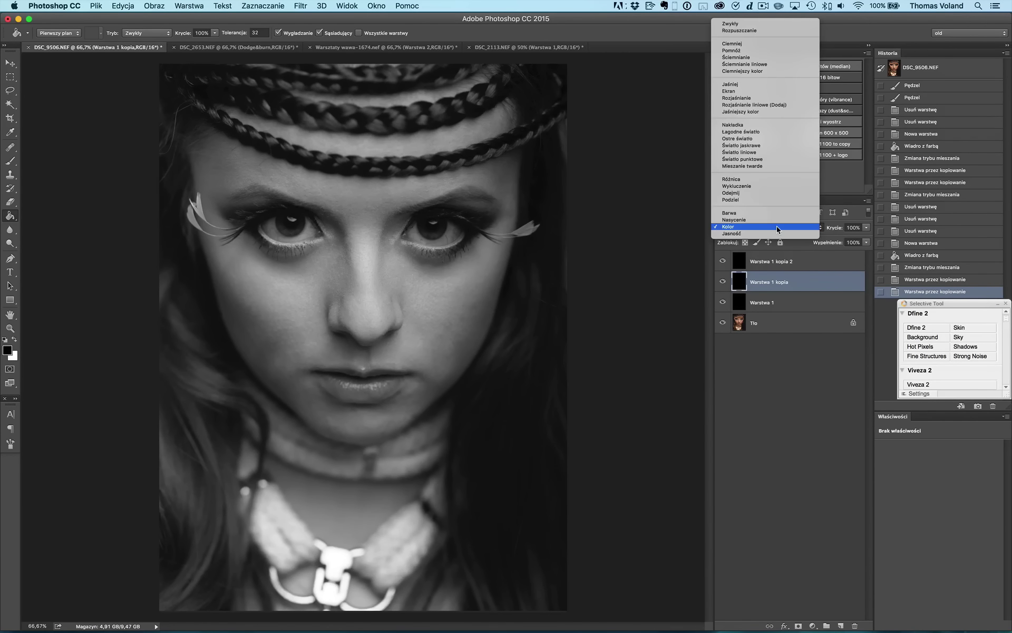
click(766, 131)
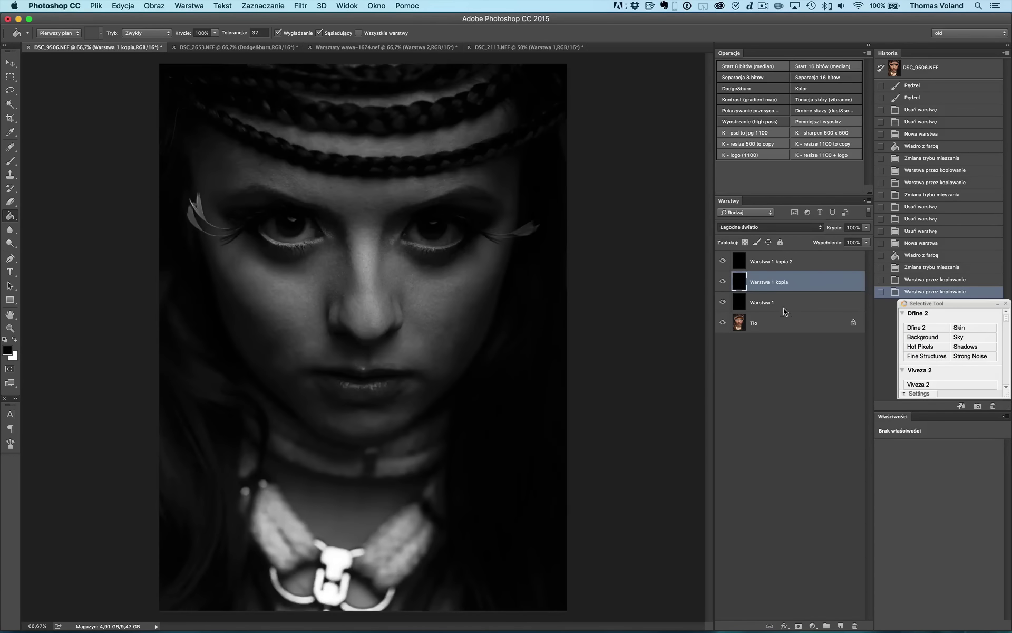
click(783, 308)
click(757, 228)
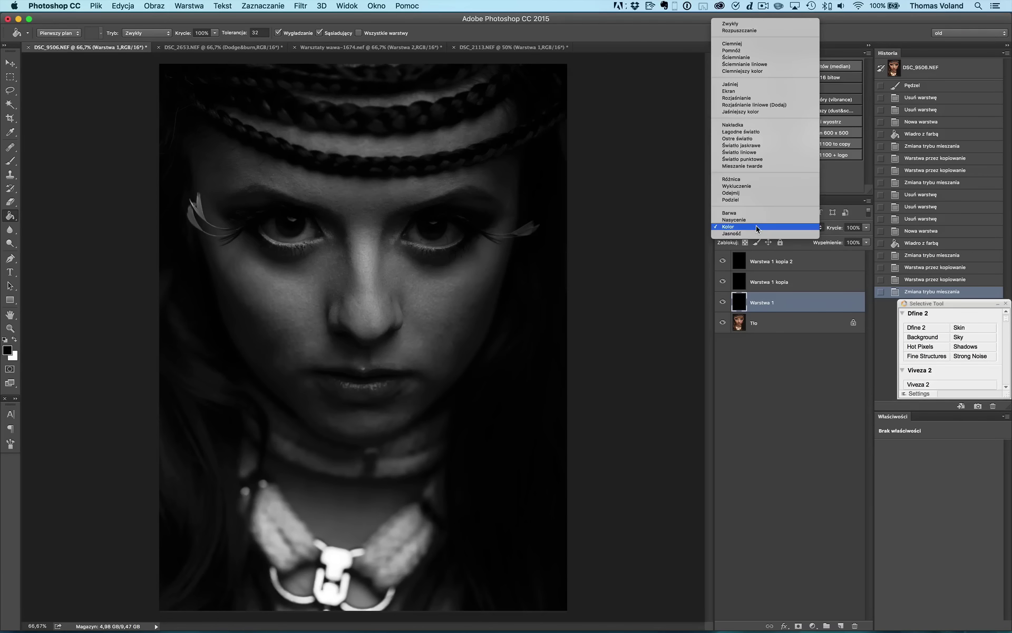
click(752, 128)
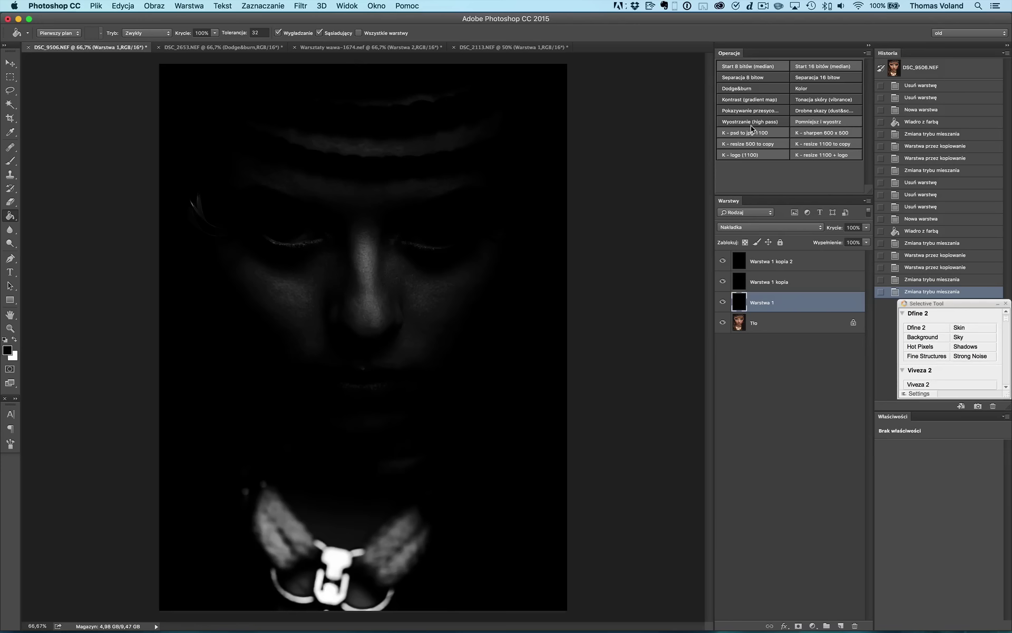
Toggle the helper layers' visibility to compare, then group all three into Grupa 1.
click(723, 302)
click(722, 281)
click(722, 301)
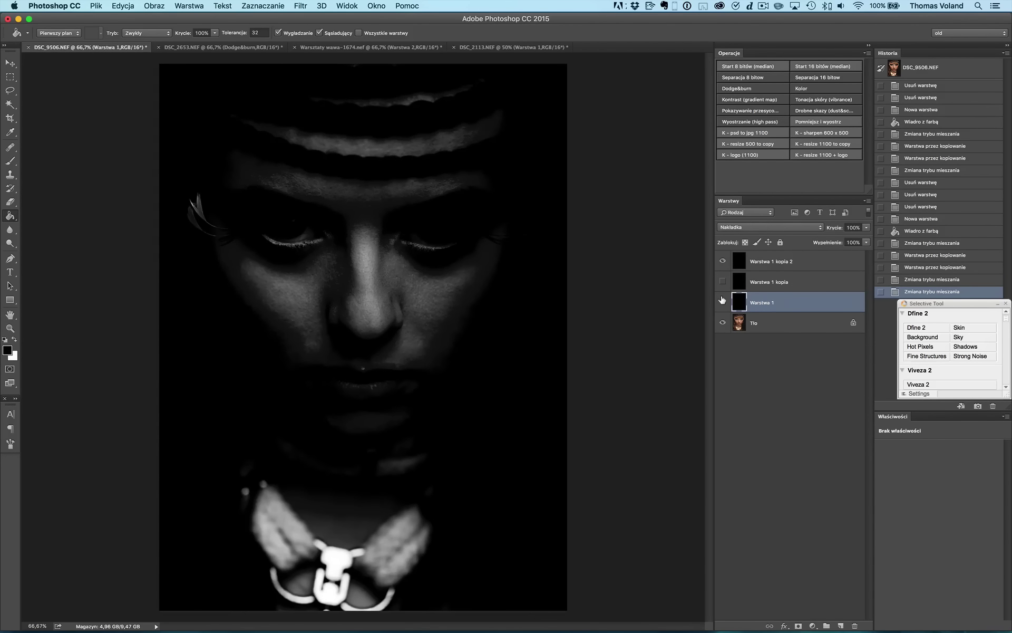
click(723, 302)
click(723, 281)
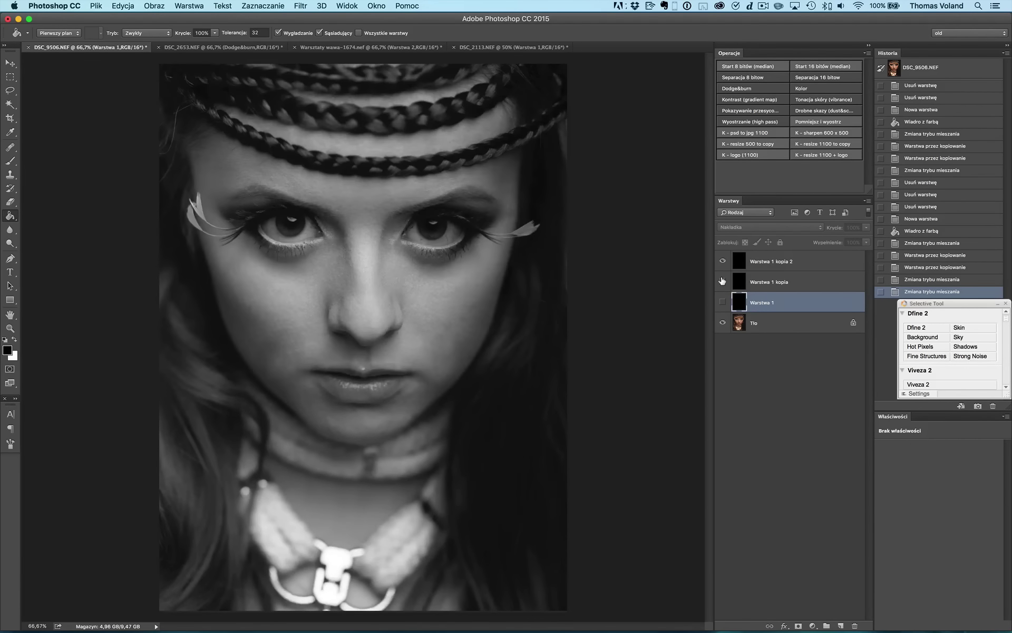
click(723, 281)
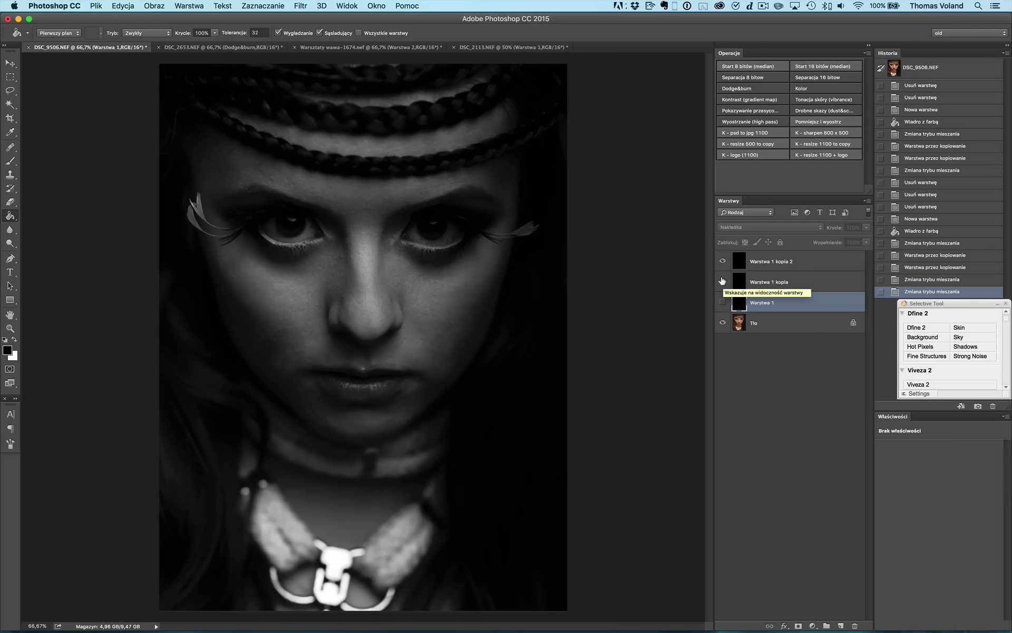
shift+click(807, 260)
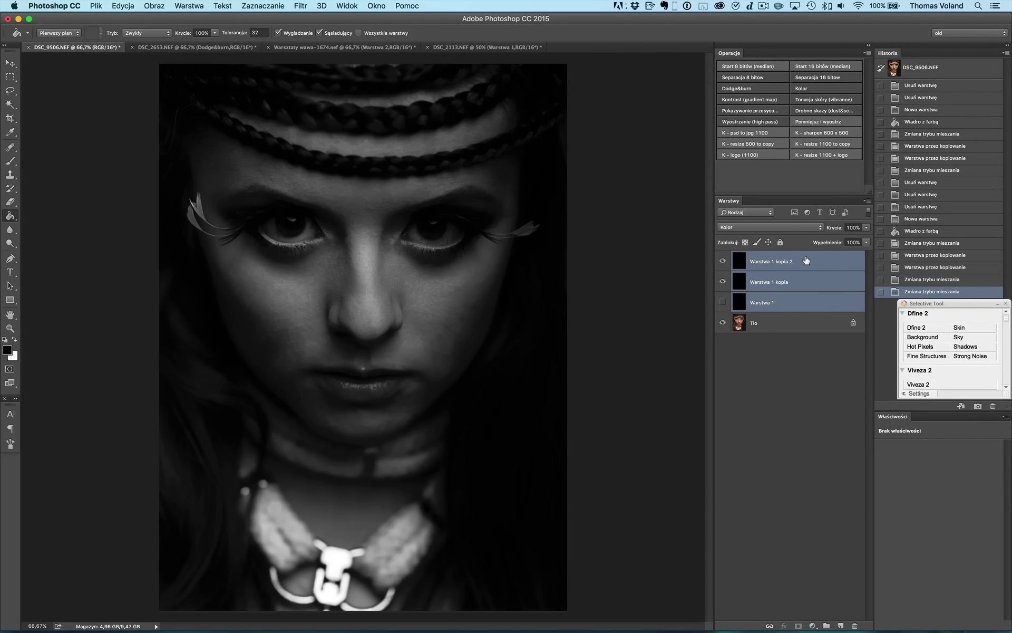
key(ctrl+g)
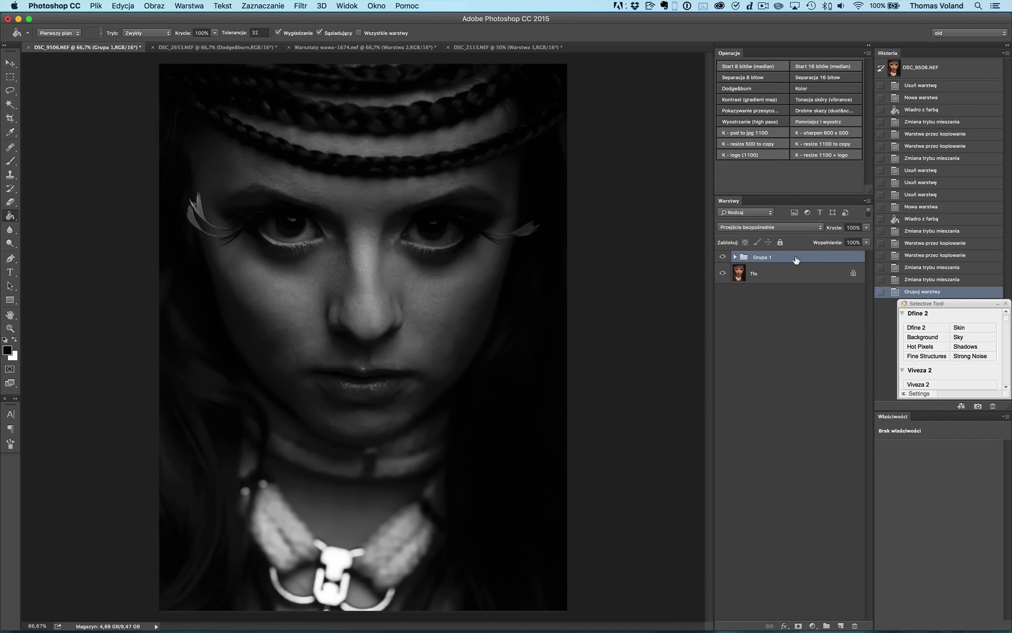
Rename Grupa 1 to 'BW - kontrast', expand it, and select the Tło layer.
double_click(758, 256)
text(BW - )
text(kontrast)
key(Return)
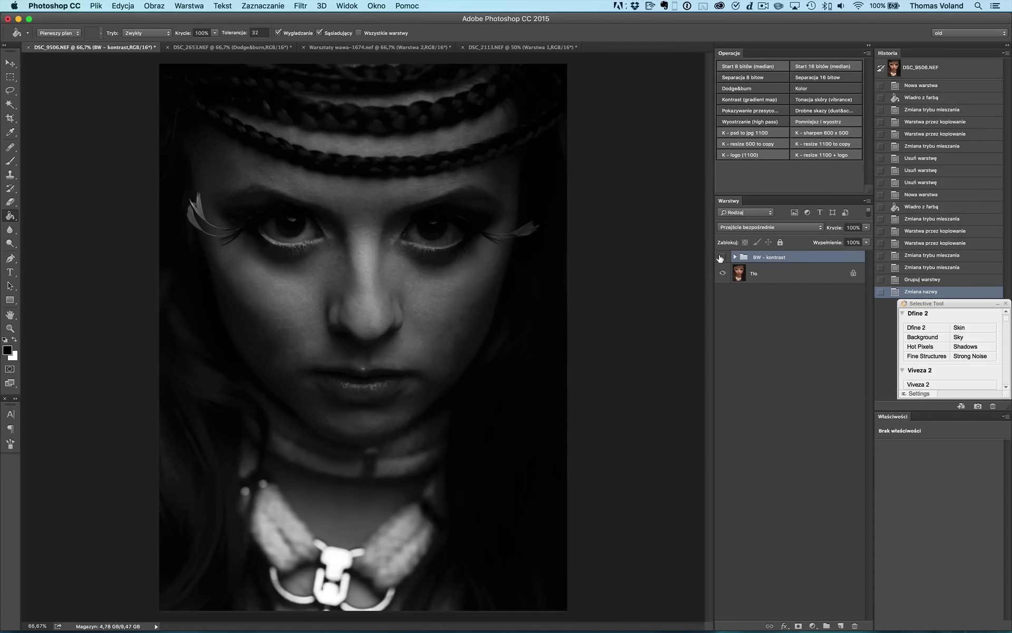
click(721, 257)
click(733, 257)
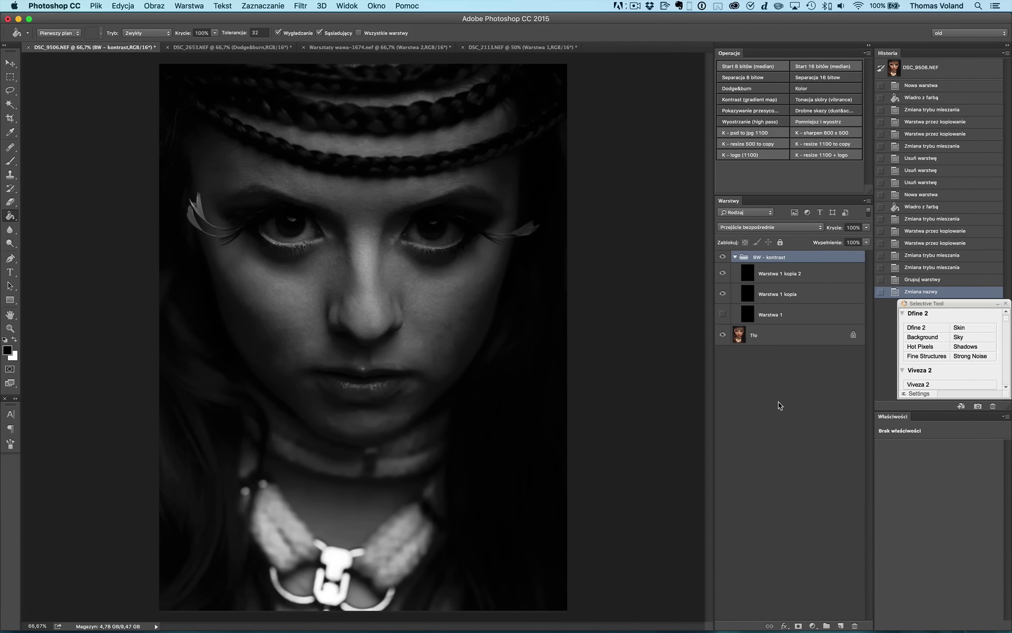
click(794, 339)
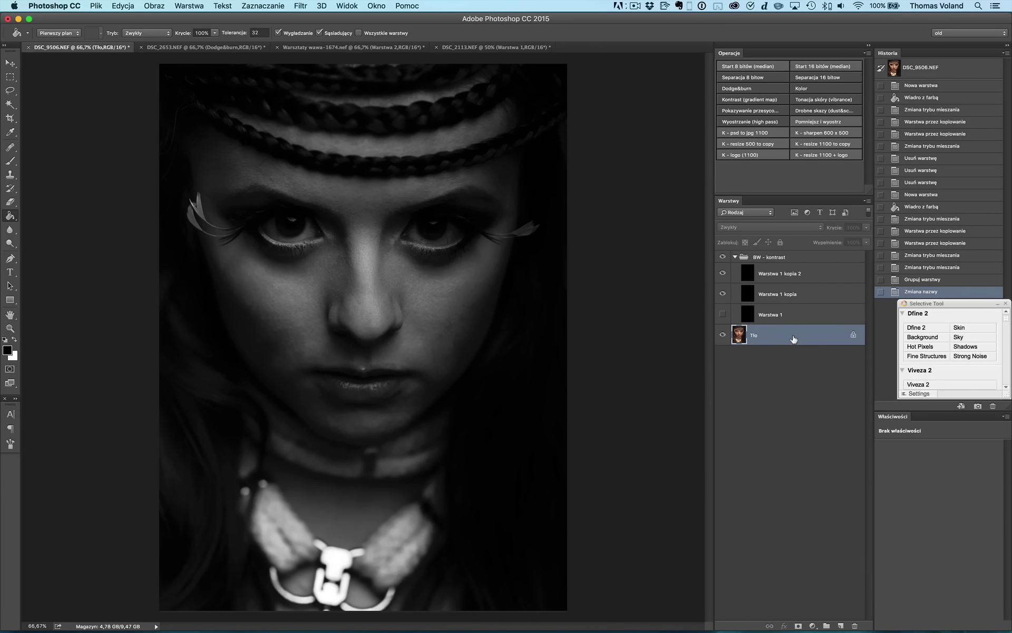
Create a new Nakładka-mode layer named 'Dodge&burn' above Tło.
key(super+shift+n)
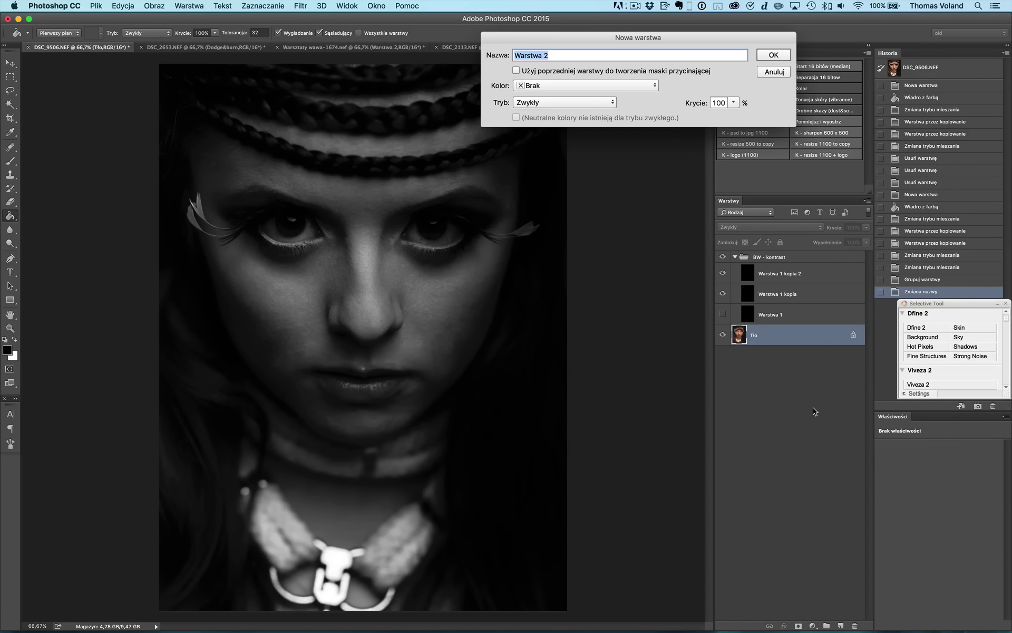
click(557, 91)
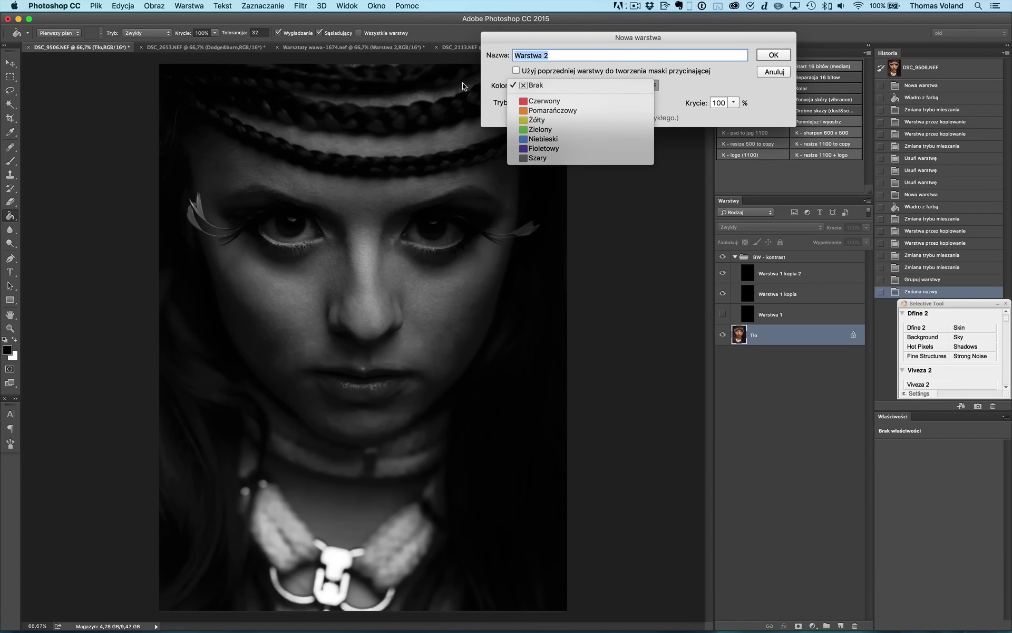
click(504, 87)
click(543, 104)
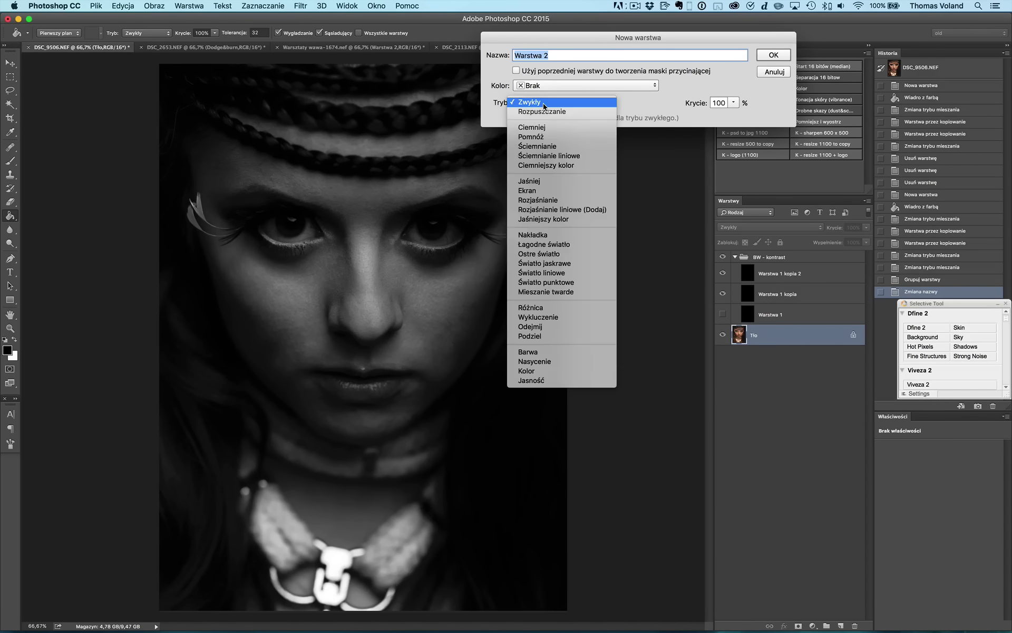
click(549, 235)
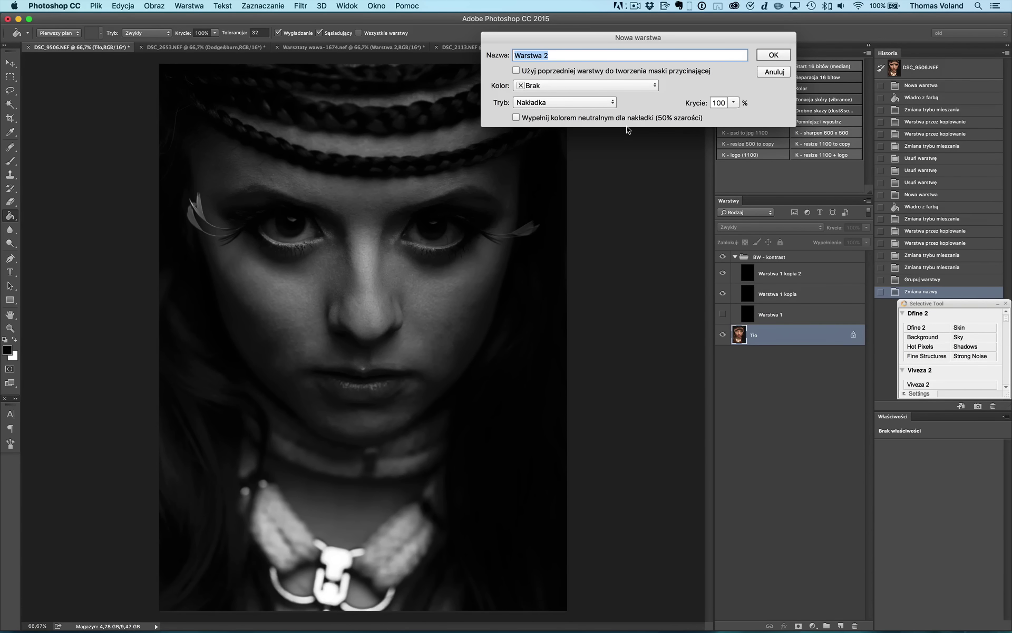
text(Do)
text(dge&burn)
key(Return)
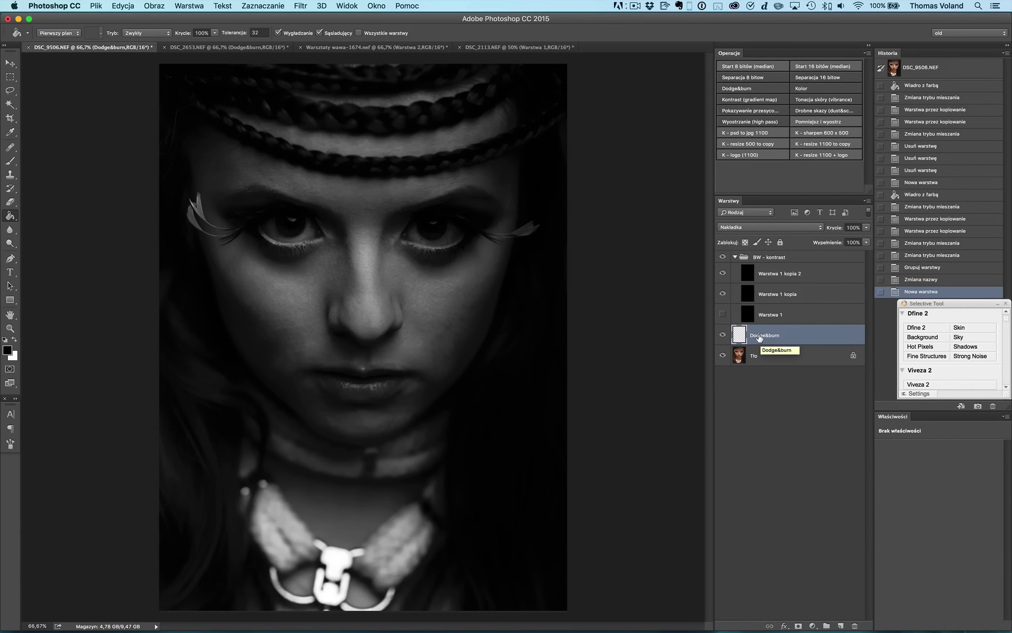
Set up a white Brush at size 20, zoomed to 100% on the face.
click(10, 161)
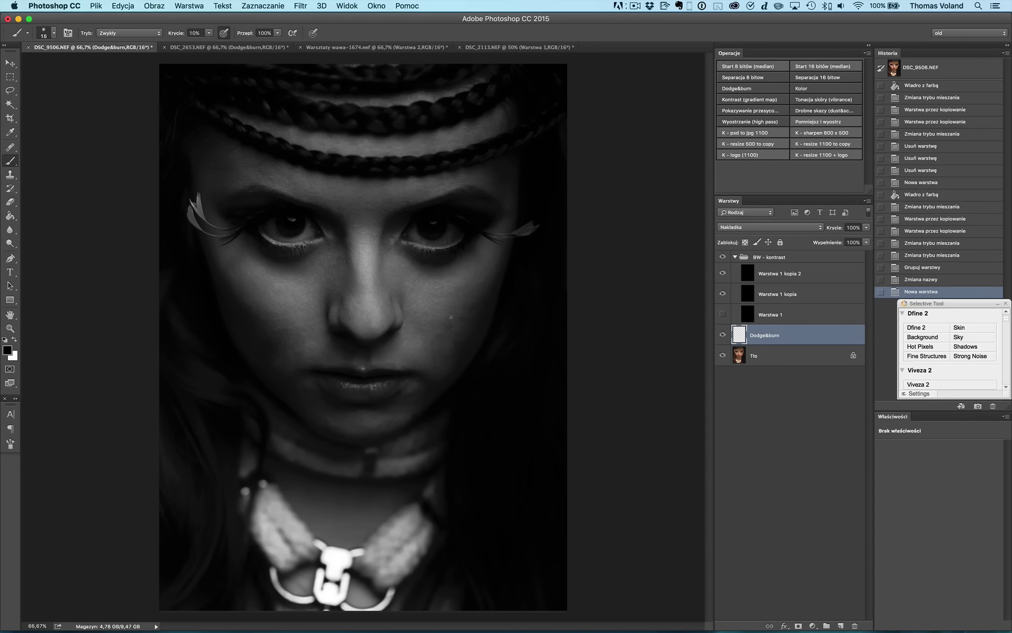
key(bracketright)
key(bracketright)
key(x)
key(super+1)
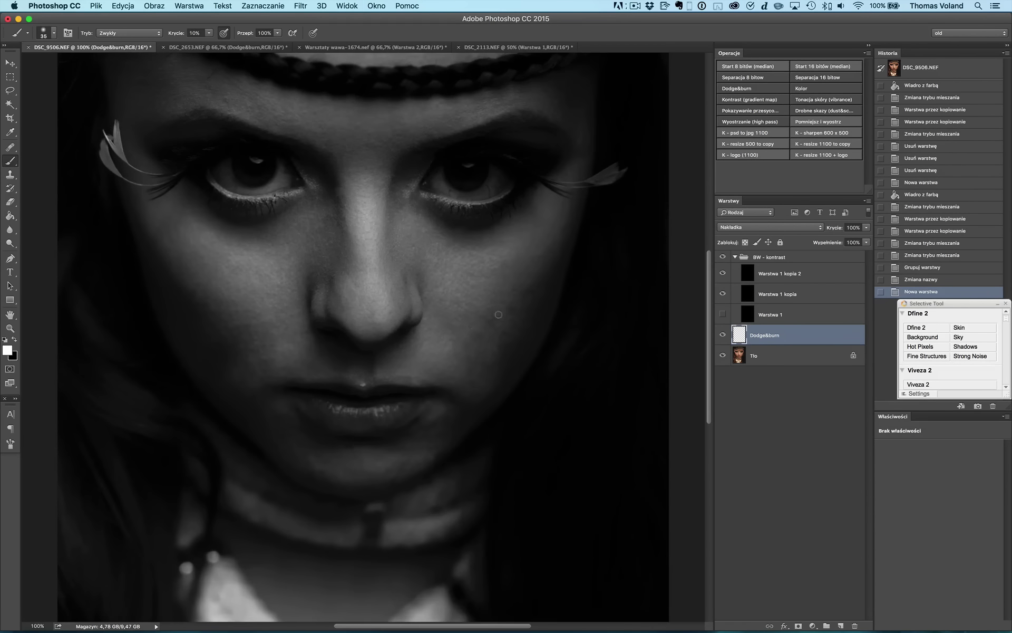
key(bracketleft)
key(bracketleft)
key(bracketleft)
Paint soft dodge strokes over the cheek and chin, varying brush size 25–40.
drag(496, 316, 474, 339)
key(bracketright)
key(bracketright)
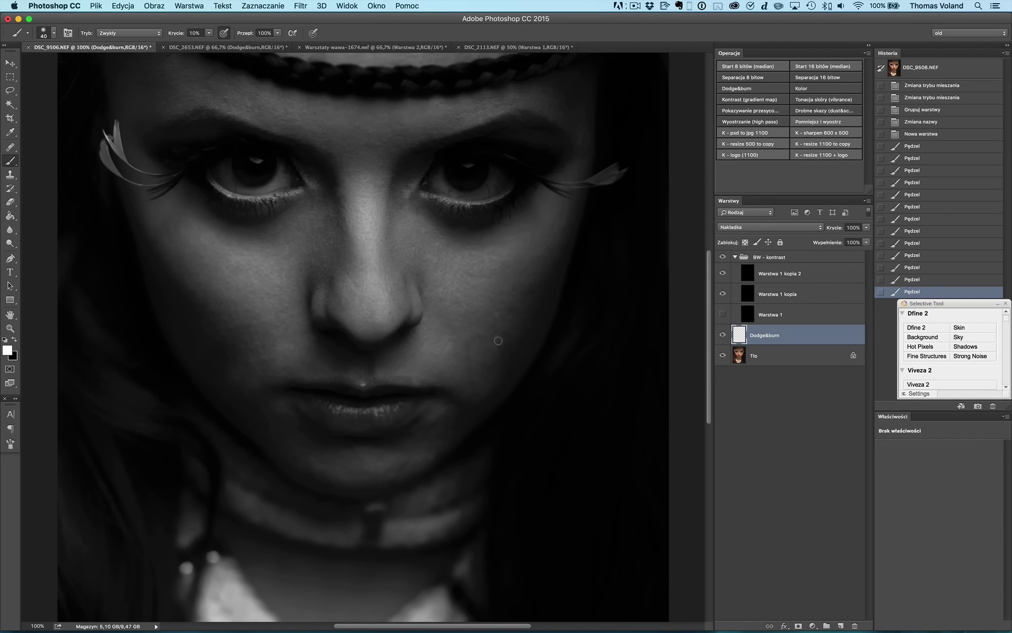
click(469, 389)
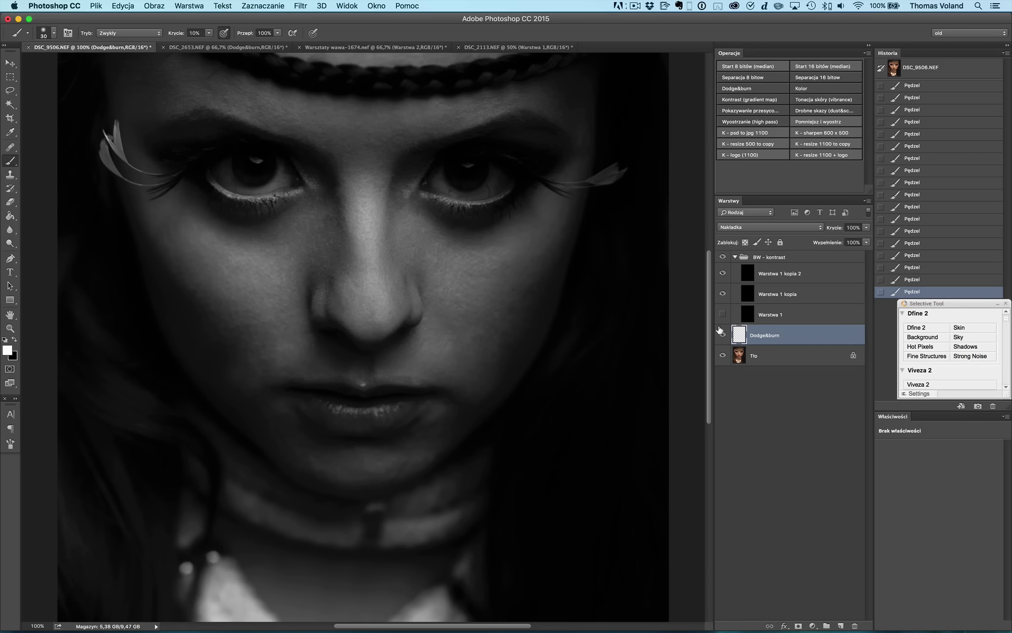
key(bracketleft)
key(x)
key(x)
key(bracketleft)
key(bracketright)
key(bracketright)
key(bracketleft)
Paint between the eyes at size 20 and the cheek at 40–70, swapping colours.
scroll(306, 169, up, 5)
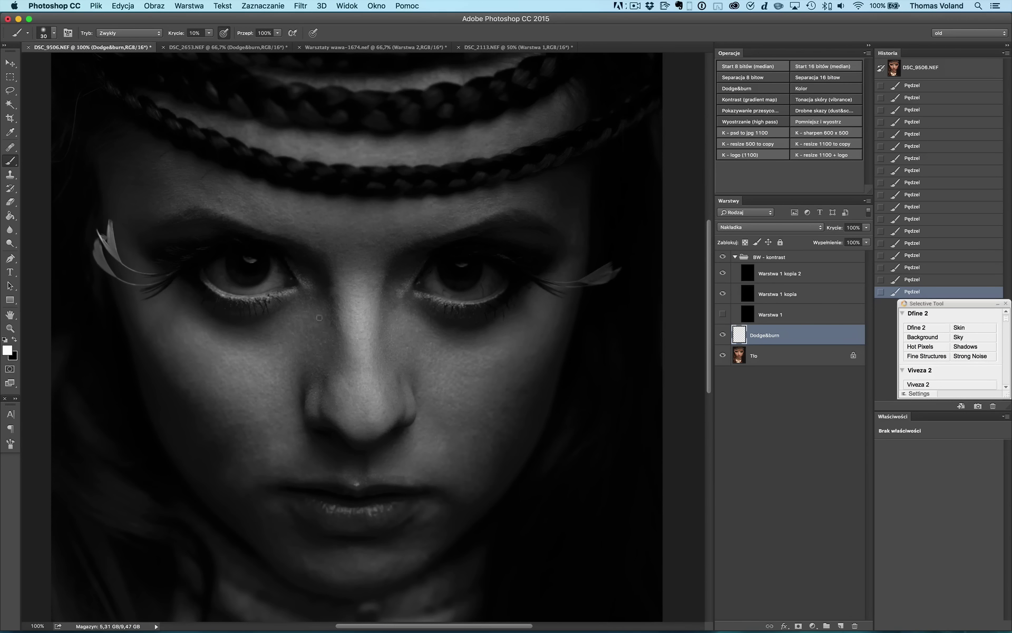
key(bracketleft)
key(bracketleft)
key(bracketright)
key(bracketright)
key(x)
key(x)
key(super+minus)
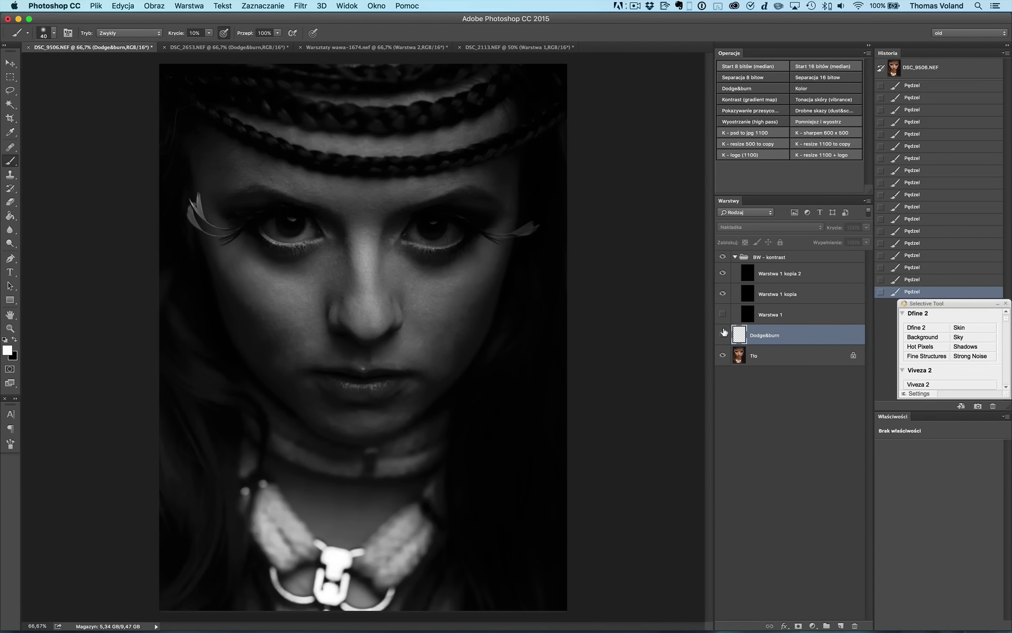
key(x)
key(bracketright)
key(bracketright)
key(bracketright)
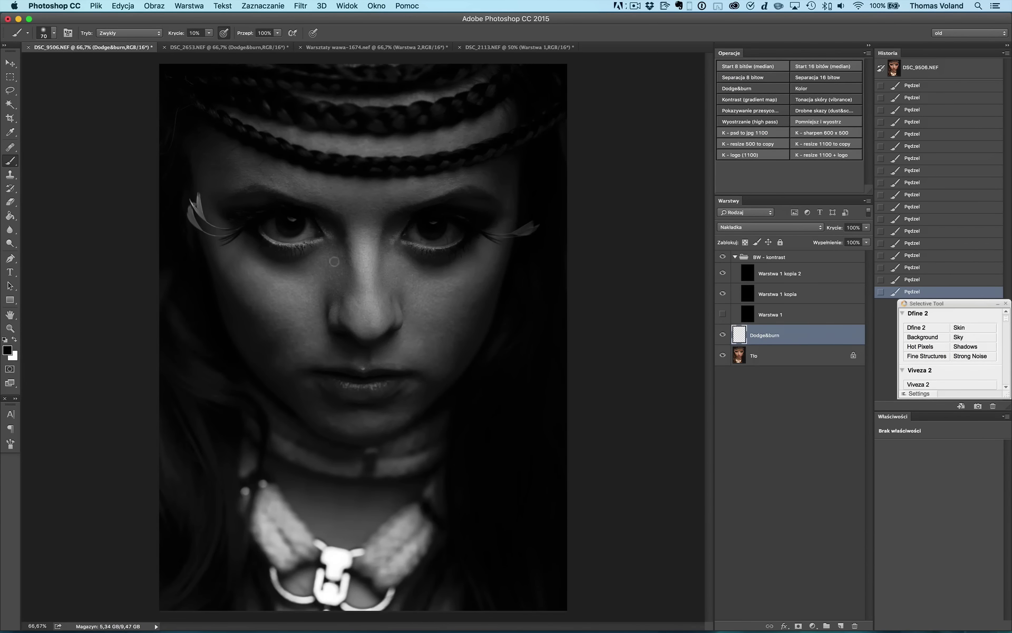
Toggle the Dodge&burn layer off and on to compare before and after.
key(x)
key(bracketleft)
key(bracketleft)
key(bracketleft)
click(722, 335)
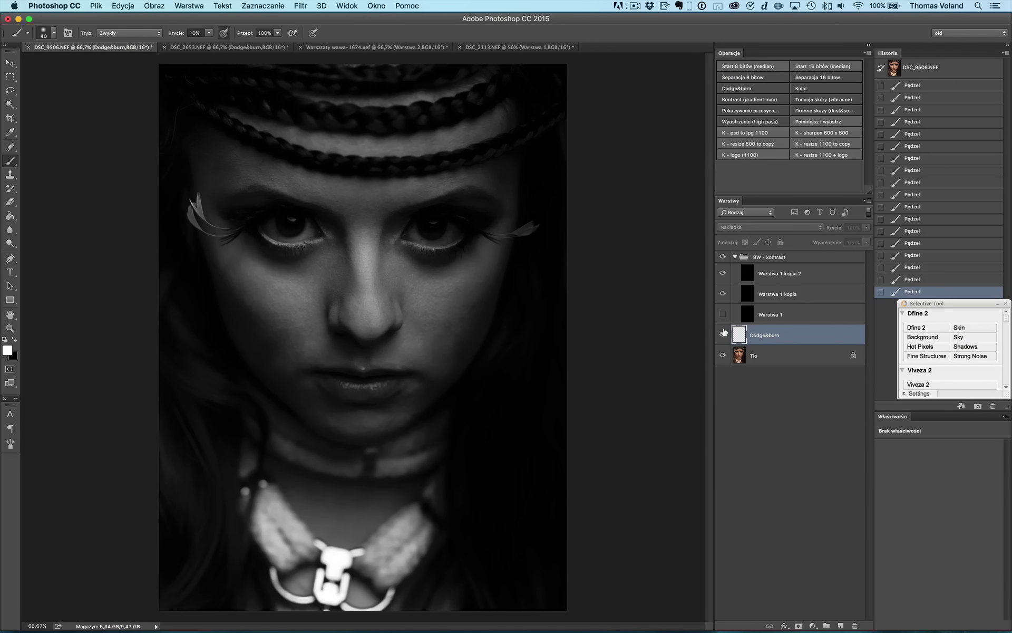
click(723, 335)
key(x)
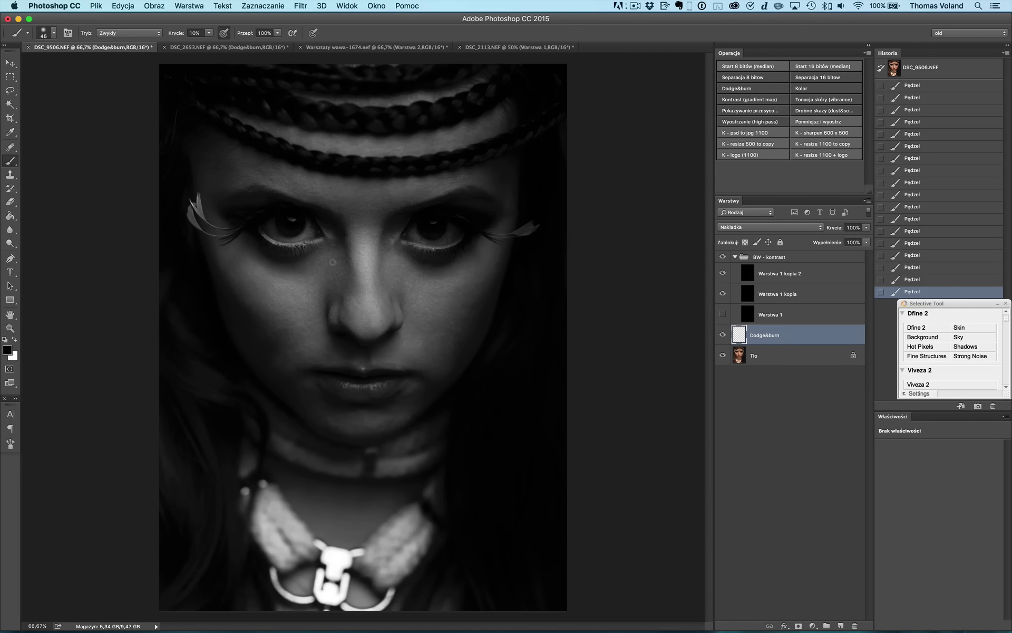
key(bracketright)
key(bracketright)
key(bracketright)
Enable brush Transfer with Opacity Jitter on Pen Pressure, leaving Shape Dynamics off.
click(14, 447)
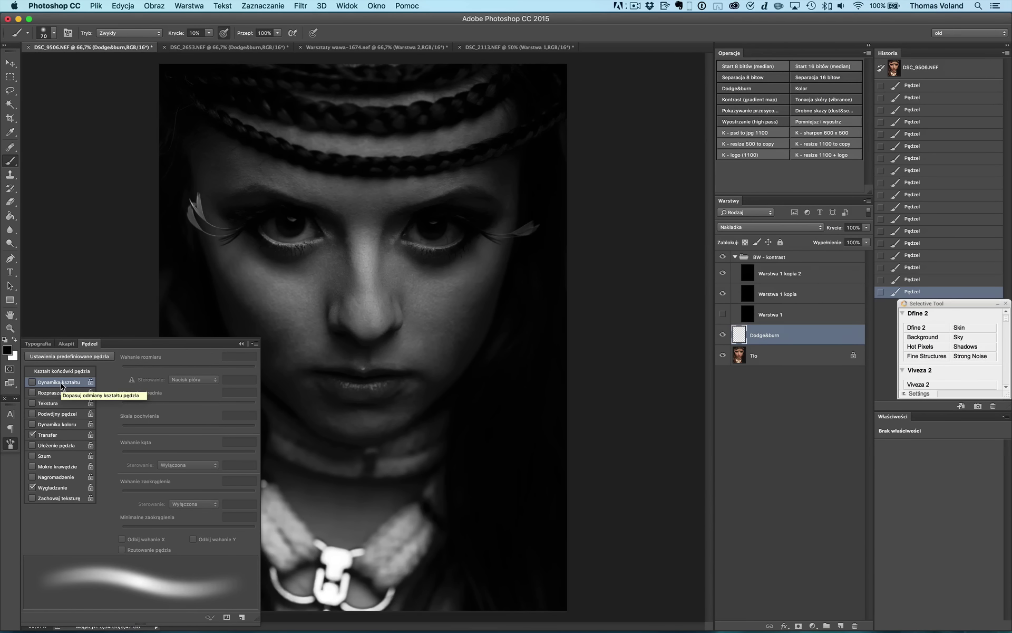
click(31, 384)
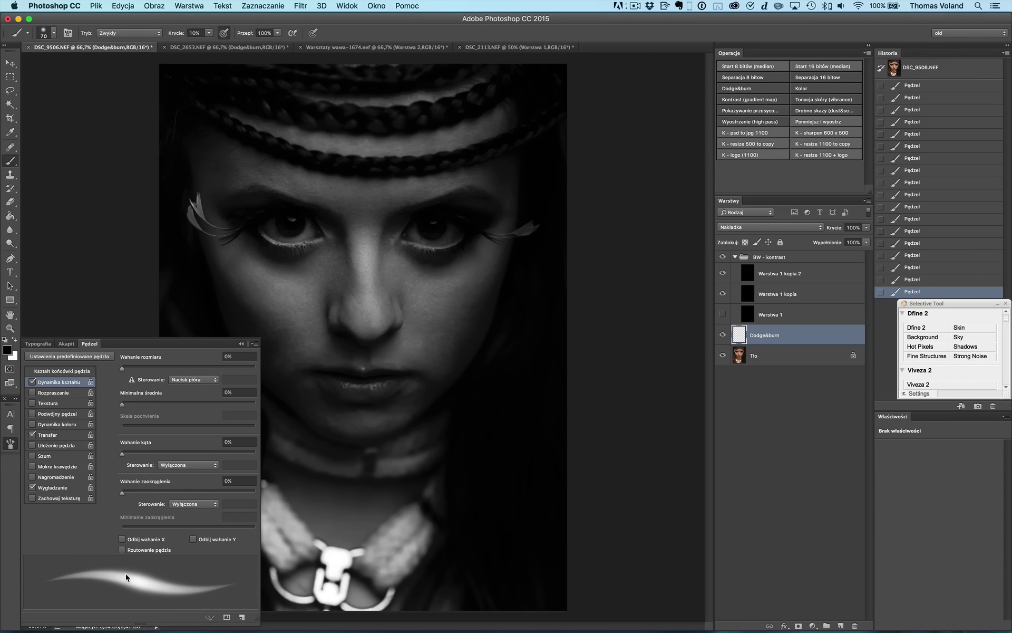
click(32, 383)
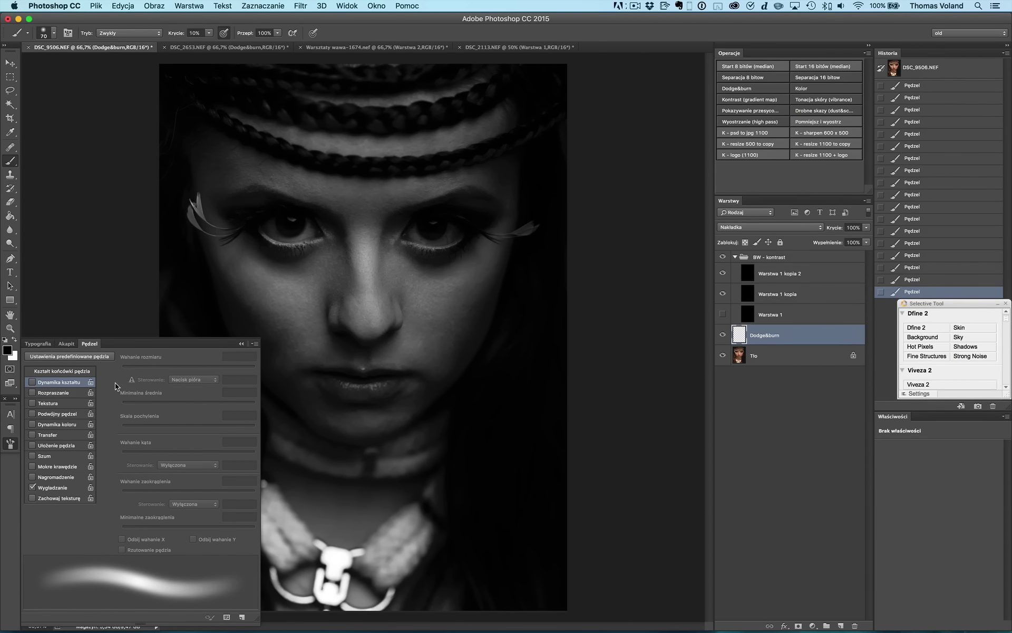
click(36, 434)
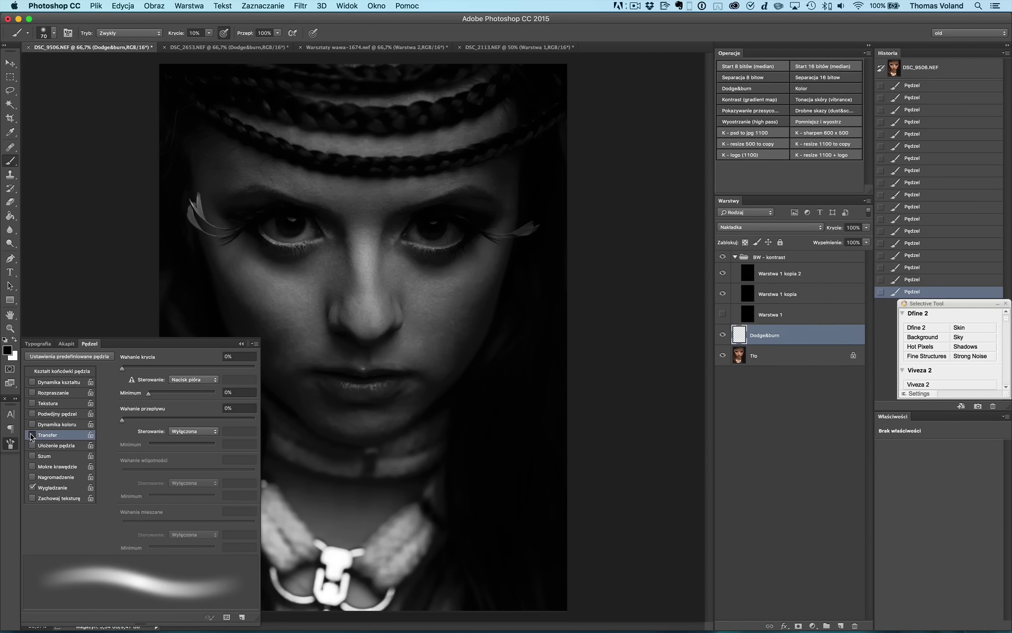
click(32, 434)
click(188, 380)
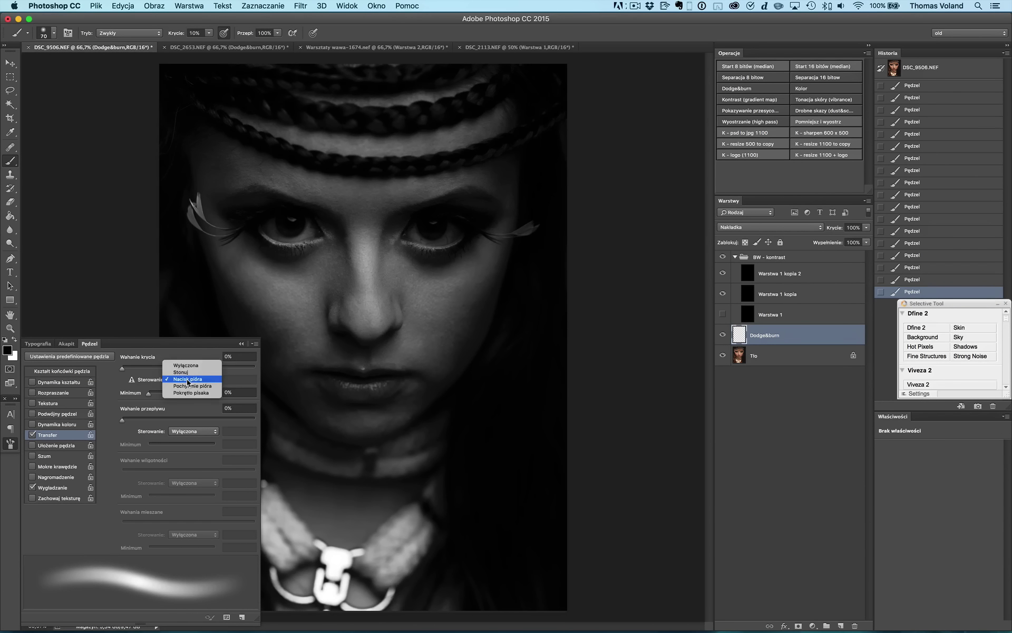
click(185, 380)
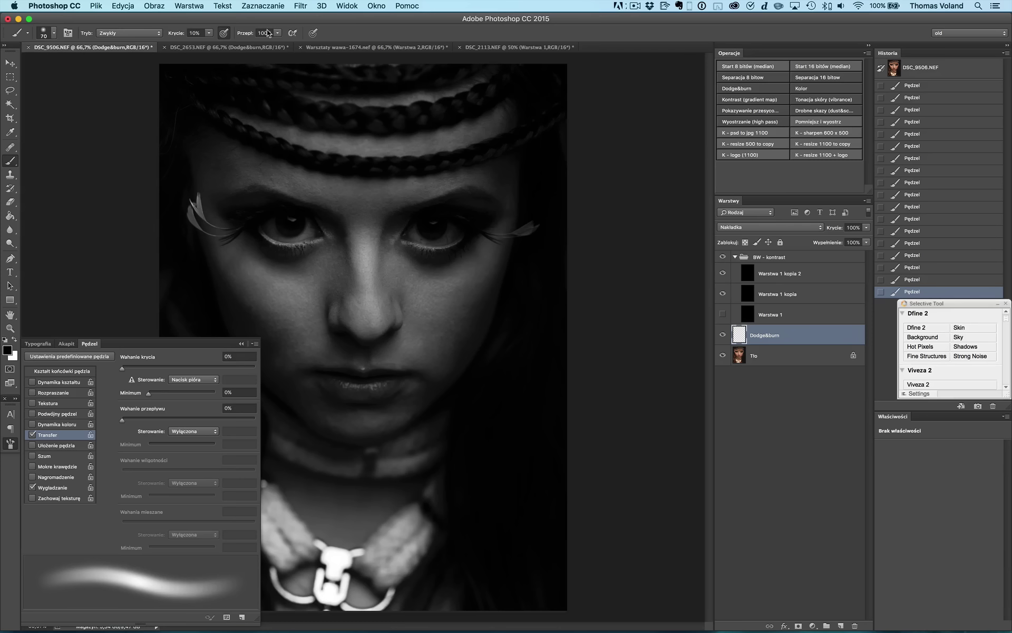
click(225, 34)
mouse_move(616, 614)
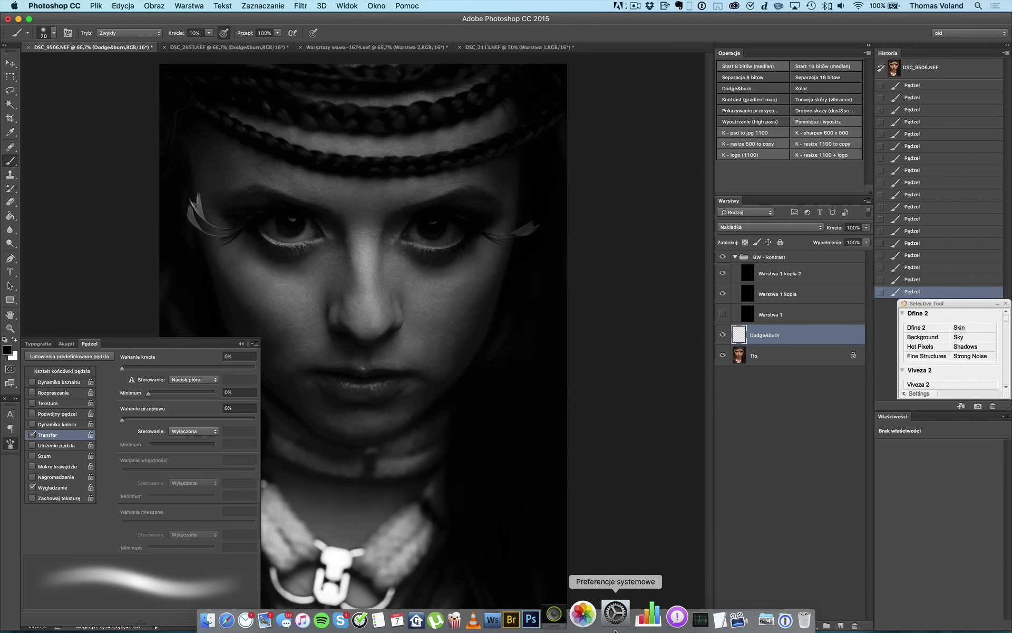
click(615, 626)
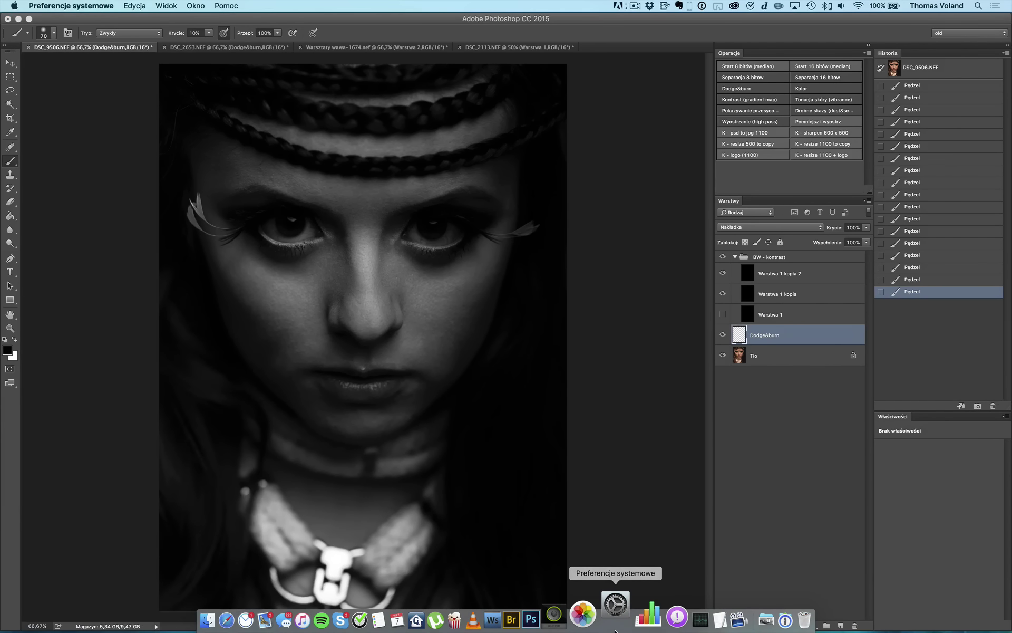
click(838, 289)
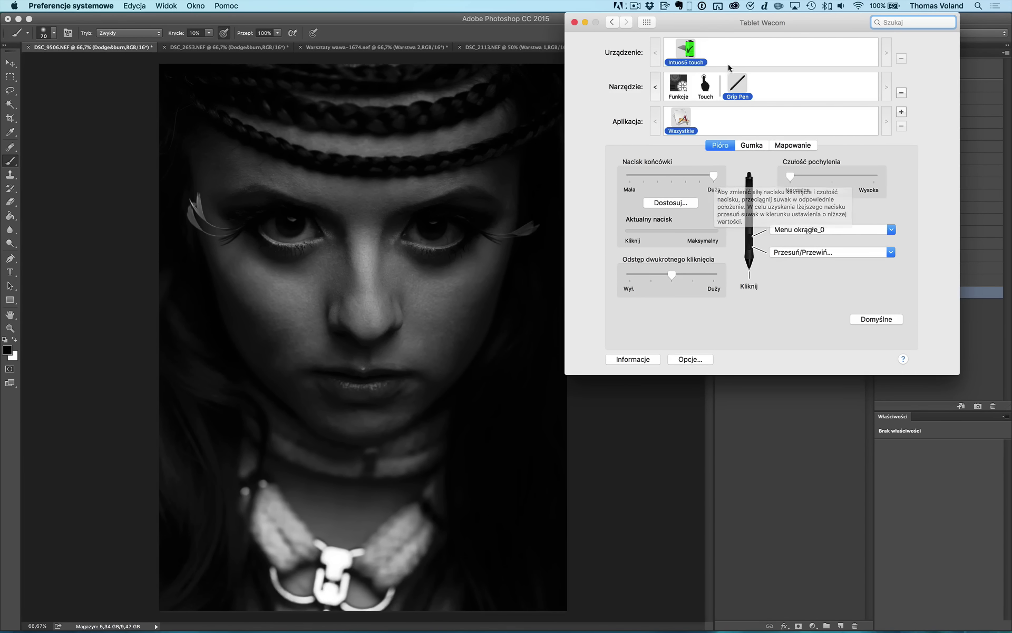
click(680, 90)
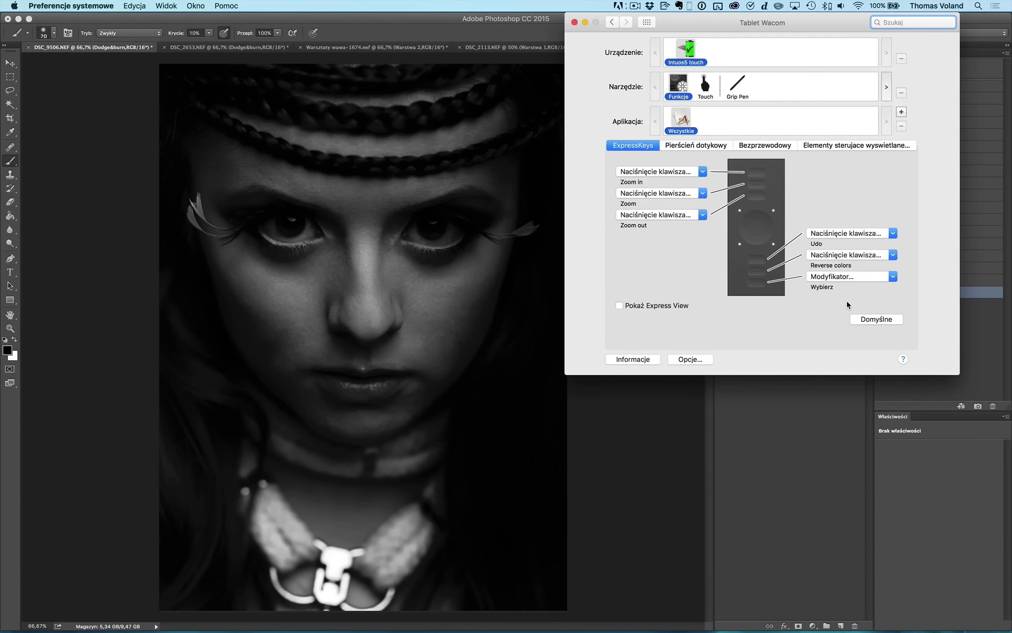
click(643, 479)
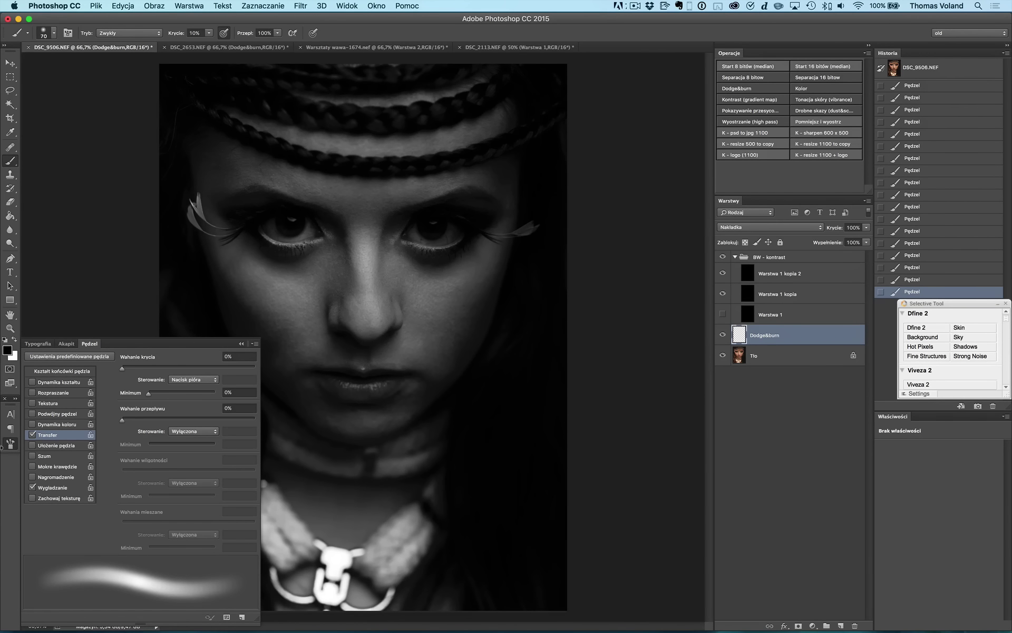
Set white as the painting colour, shrink the brush to 50, and zoom to 200% on the lips.
click(11, 446)
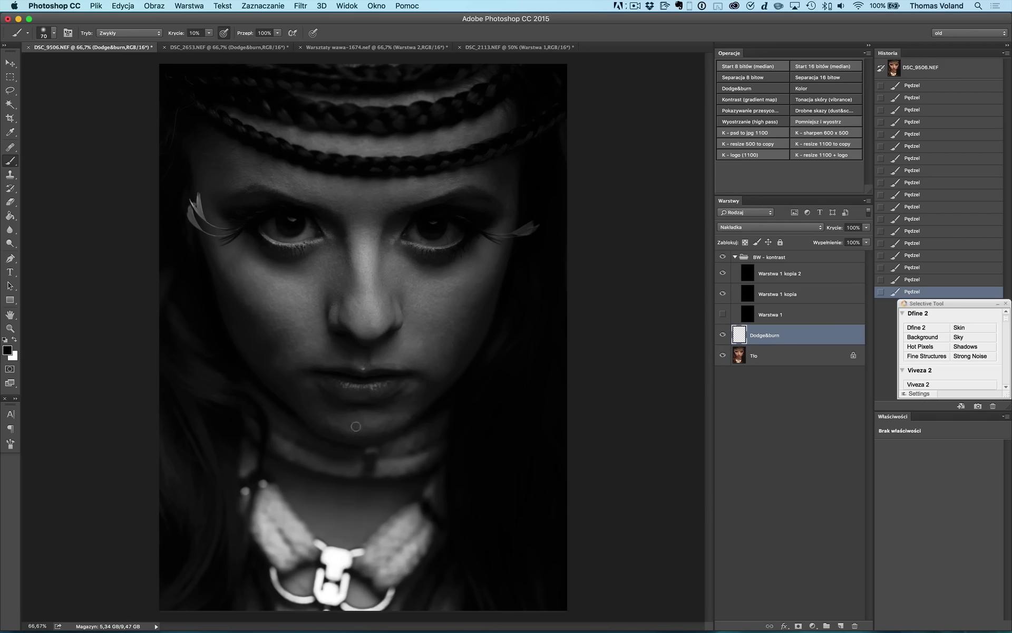
key(x)
key(ctrl+1)
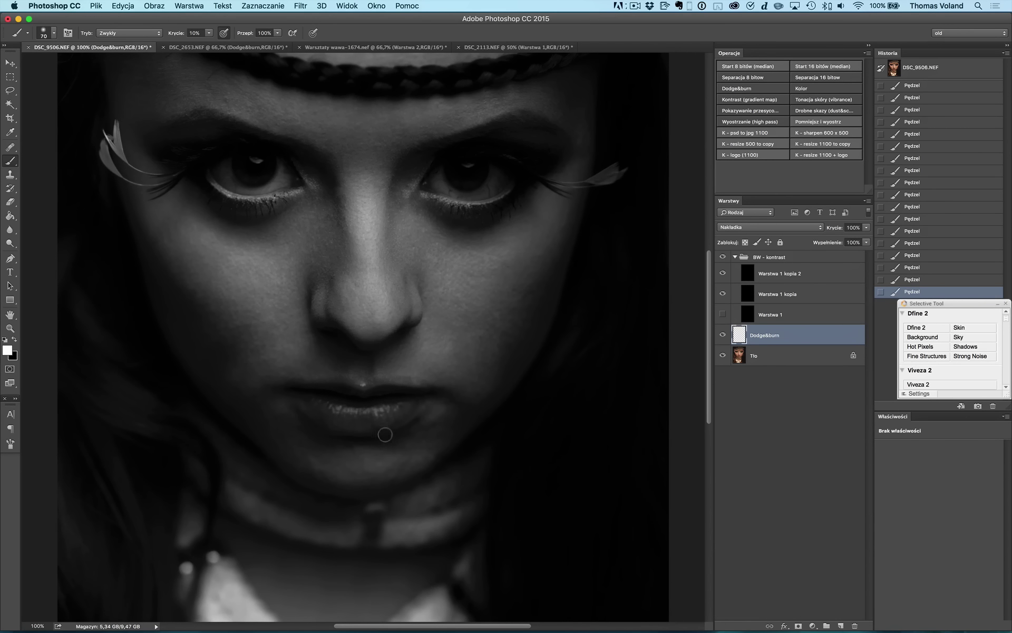
scroll(404, 434, up, 1)
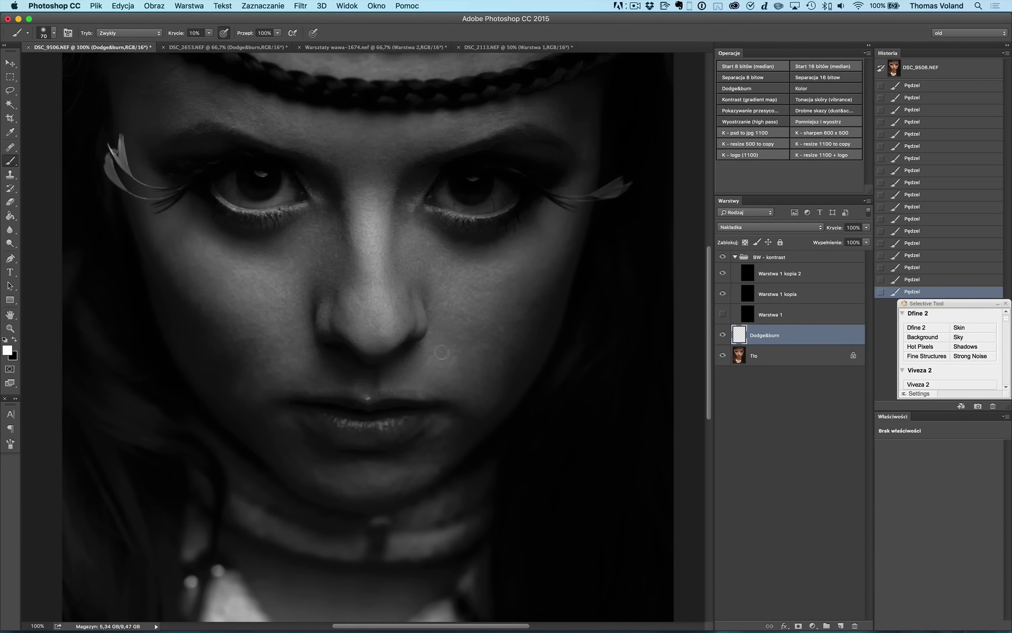
key(bracketleft)
key(bracketleft)
drag(453, 444, 449, 393)
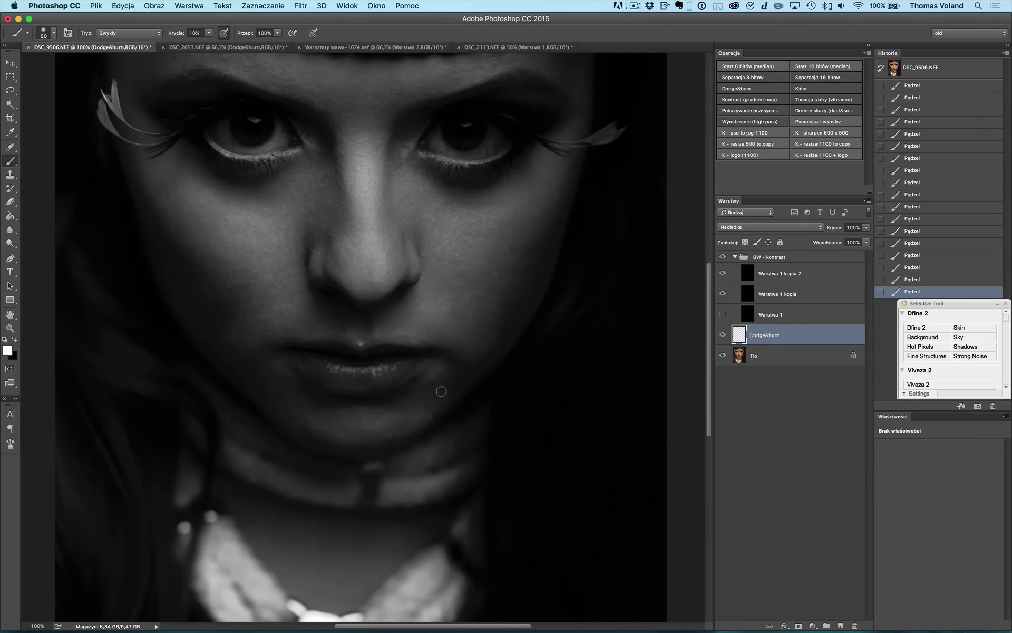
super+click(441, 389)
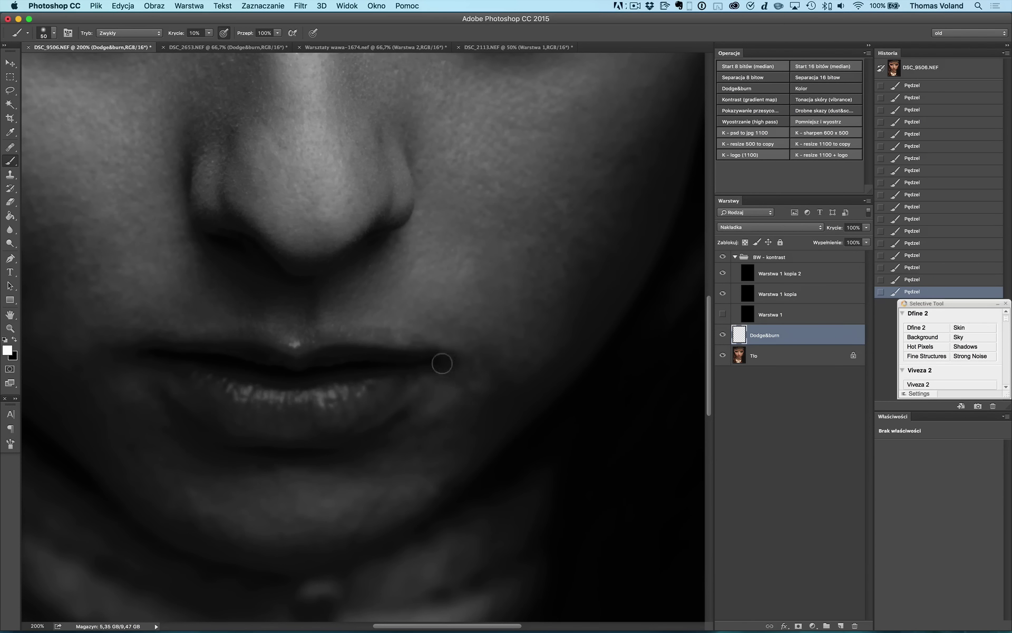
Dodge the right lip-corner shadow, hide BW - kontrast, and compare Dodge&burn off and on.
drag(449, 380, 522, 394)
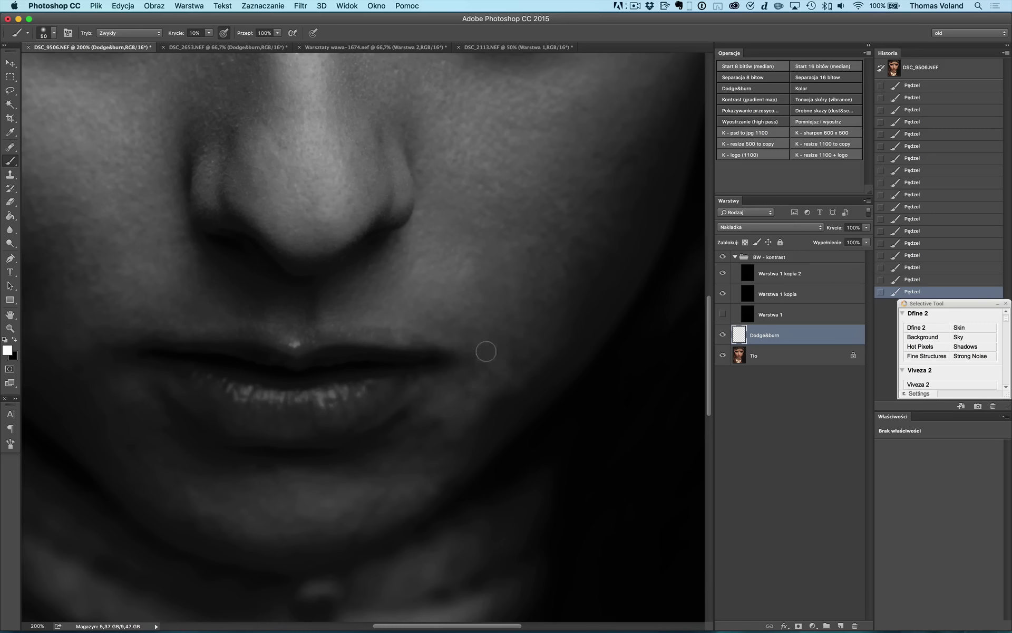
key(bracketleft)
key(bracketleft)
click(723, 256)
click(721, 334)
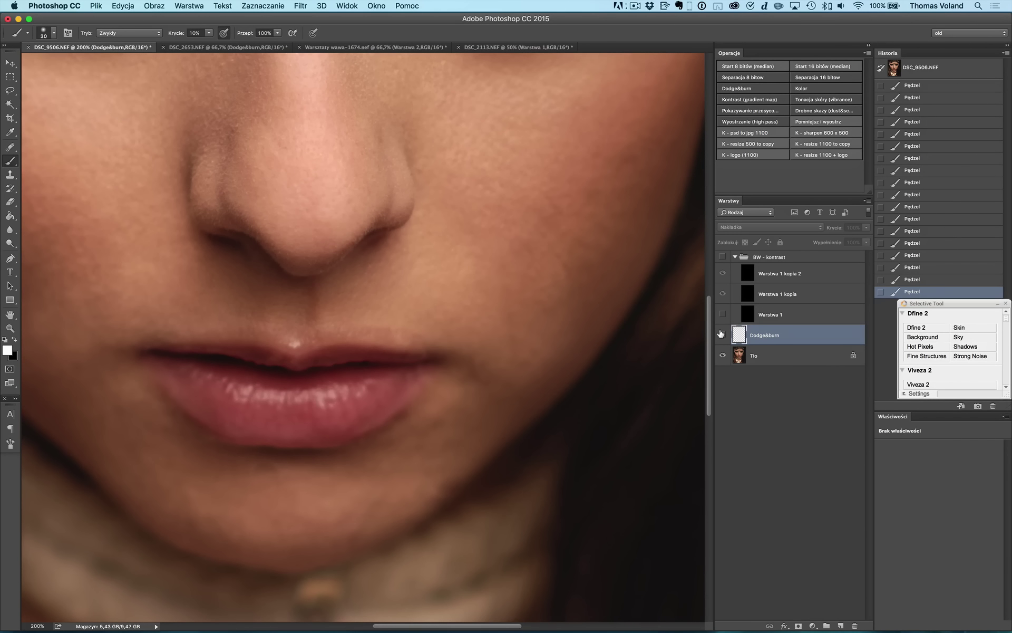
click(722, 334)
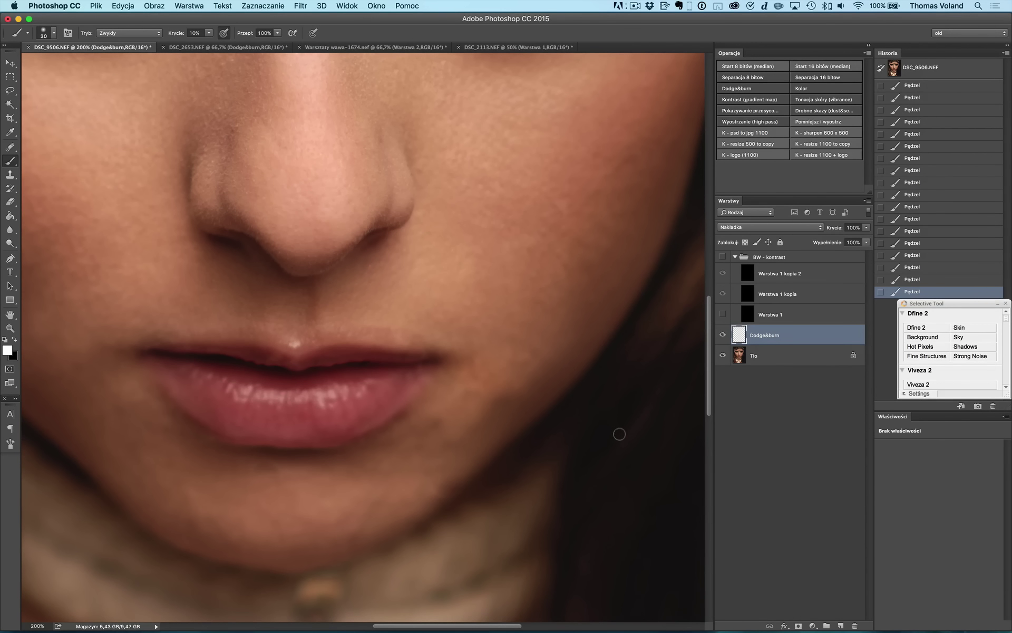
Create a new Color-mode layer named Kolor.
key(ctrl+shift+n)
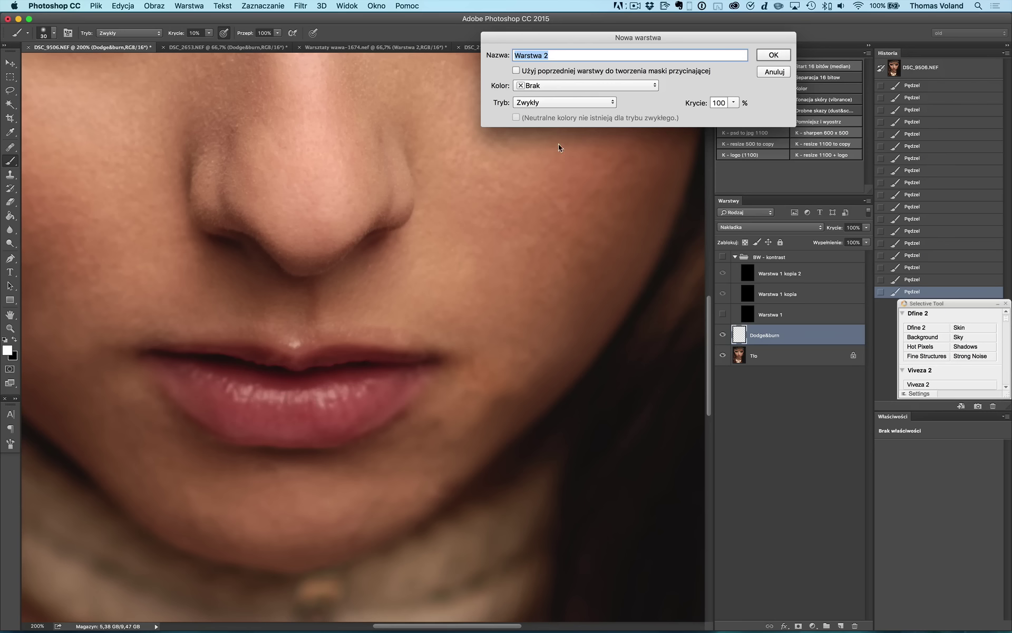
click(564, 103)
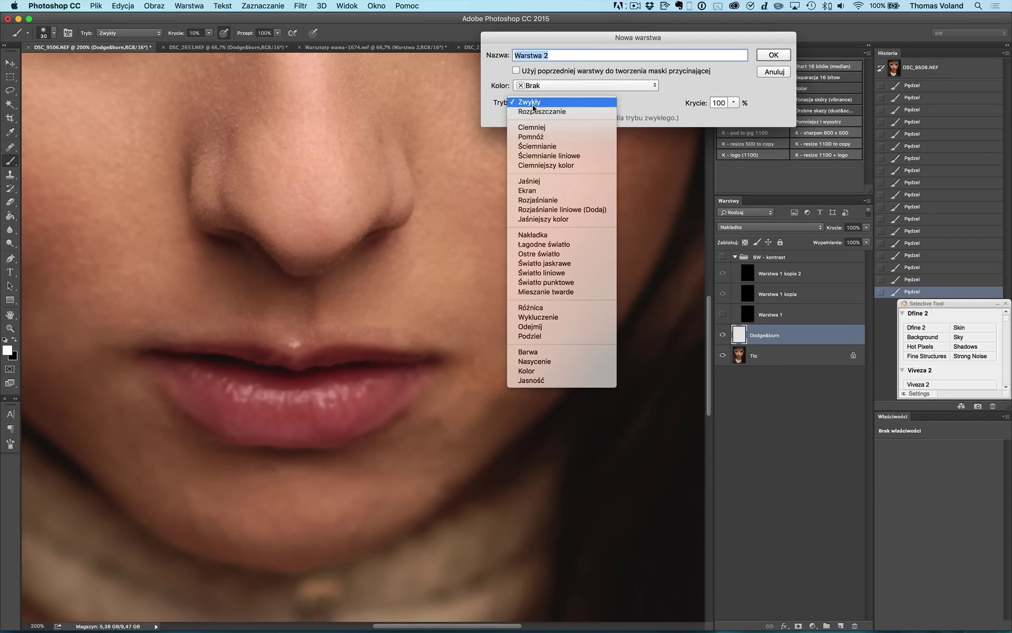
click(545, 370)
text(Kolor)
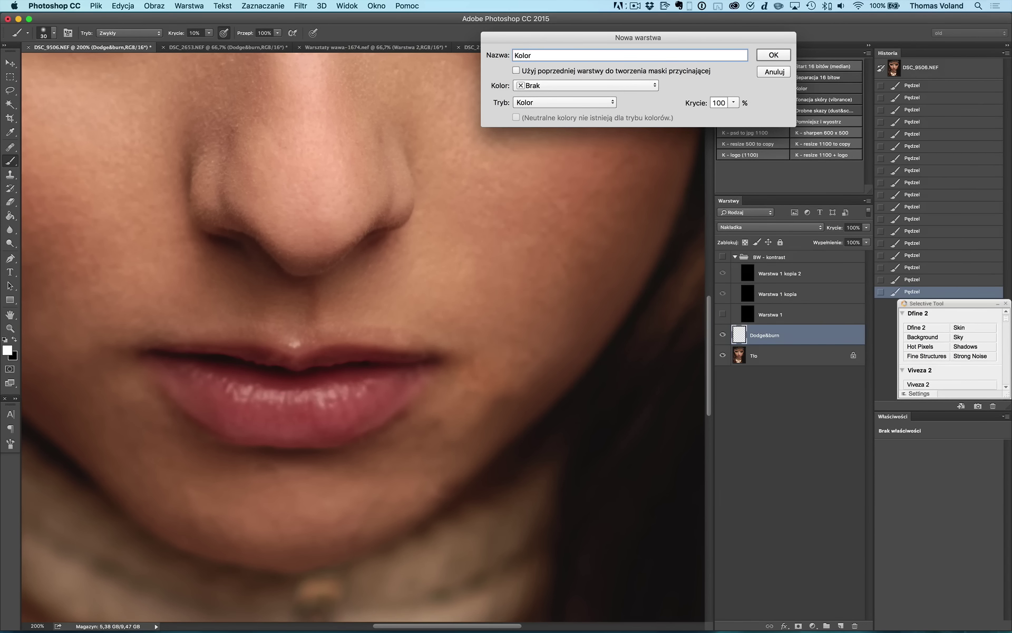
key(Return)
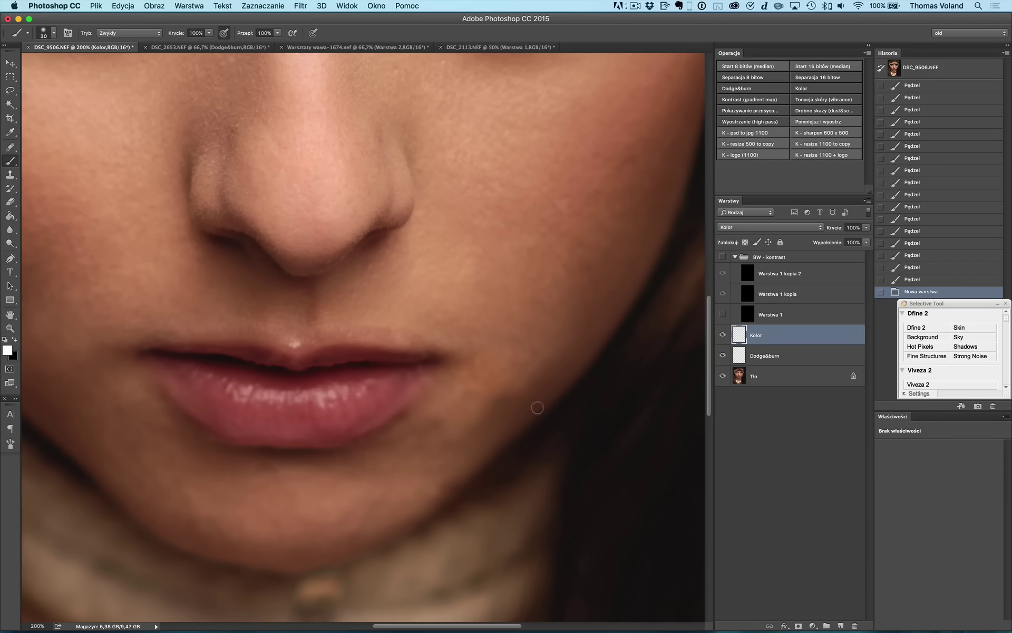
Sample the skin tone and paint it beside the nose and cheek on Kolor.
alt+click(490, 413)
key(bracketright)
key(bracketright)
key(bracketright)
key(bracketright)
key(bracketright)
key(bracketright)
drag(459, 274, 444, 283)
drag(507, 221, 203, 227)
drag(583, 264, 605, 355)
click(916, 282)
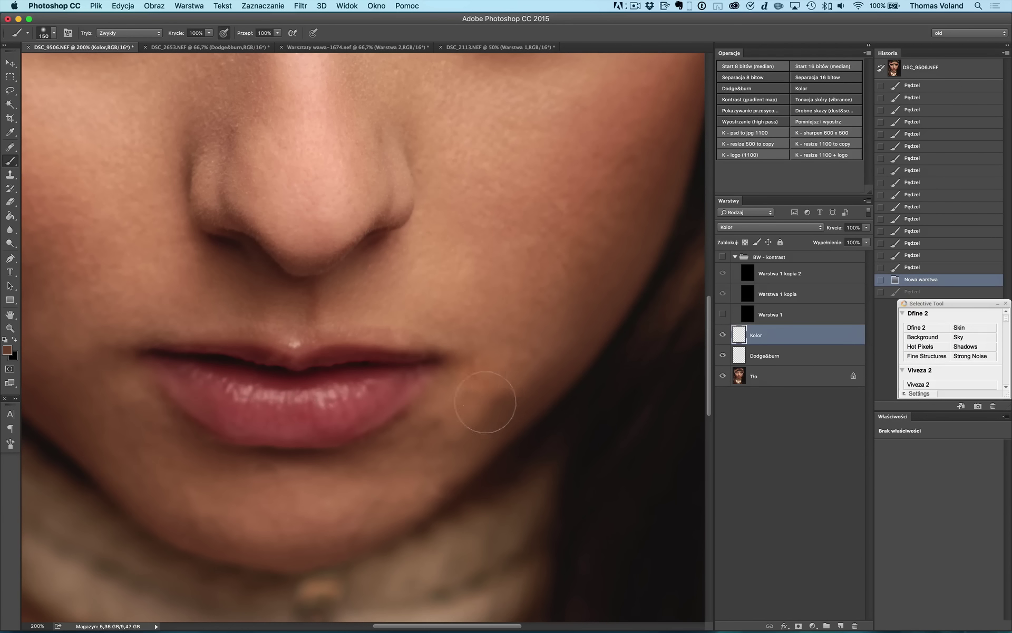
key(bracketleft)
Paint skin tone around the chin and toggle the Kolor layer to compare.
drag(490, 384, 522, 382)
click(490, 399)
mouse_move(446, 417)
mouse_down()
mouse_move(503, 387)
mouse_move(501, 378)
mouse_move(463, 432)
mouse_move(407, 473)
mouse_move(501, 390)
mouse_up()
click(499, 393)
drag(495, 396, 486, 402)
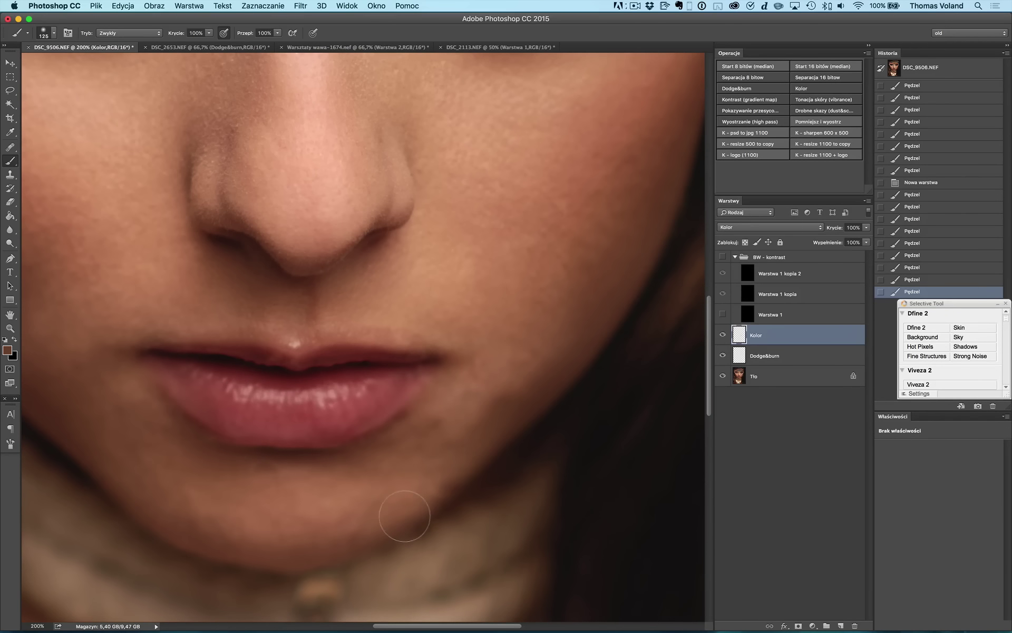
click(722, 334)
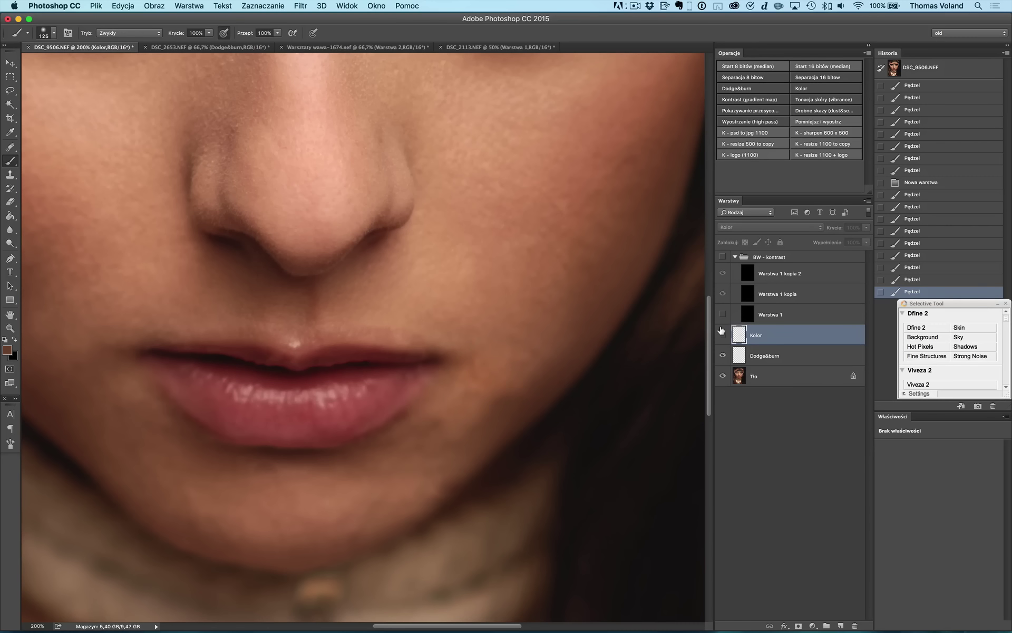
click(721, 332)
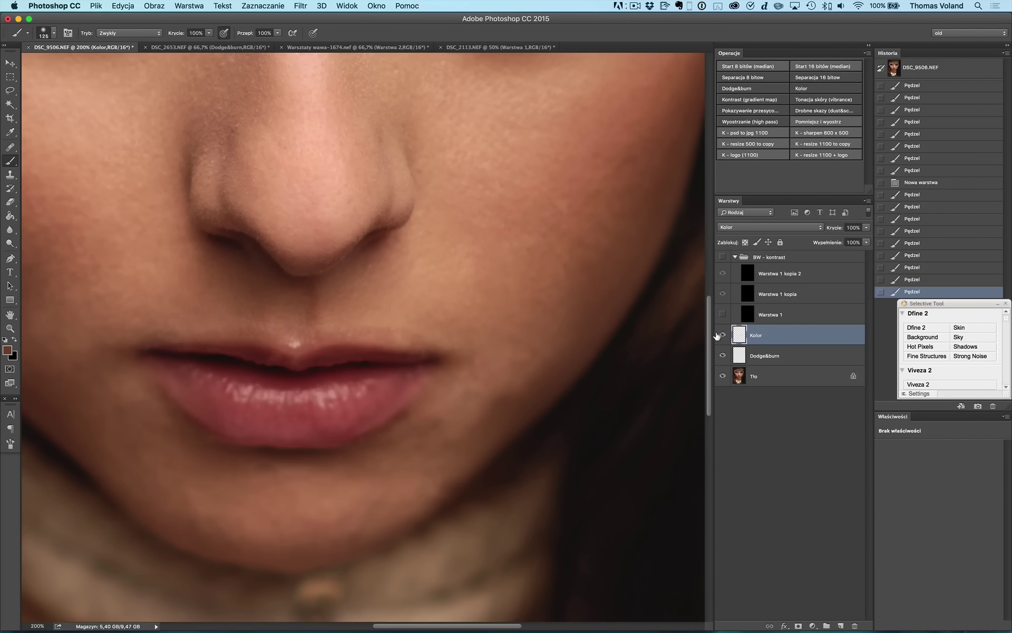
Lower Kolor's opacity to 42%, then revert History to the freshly created empty layer.
click(866, 228)
drag(838, 240, 837, 240)
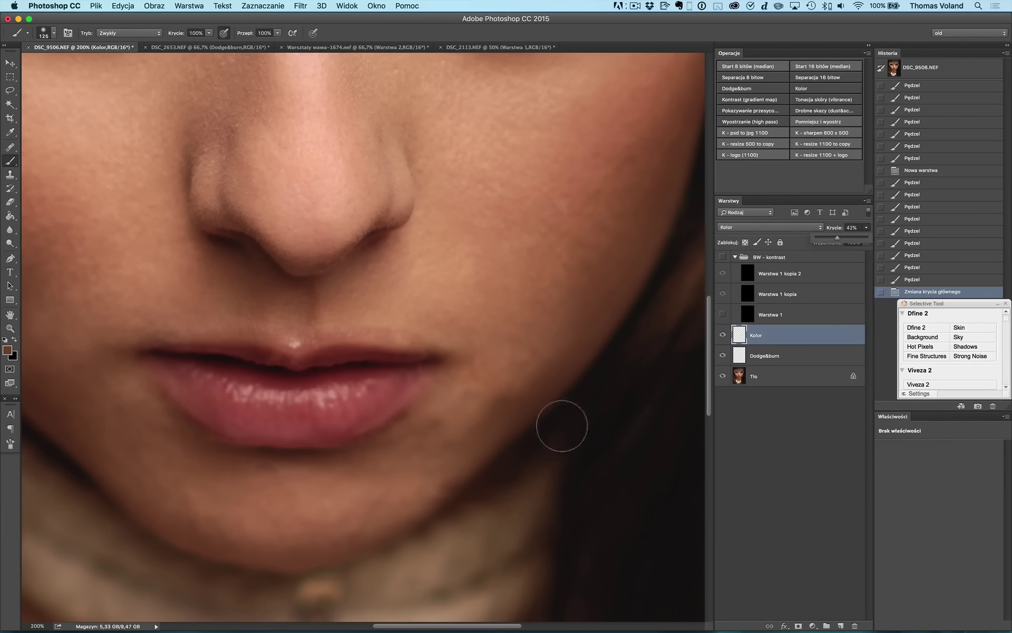
click(919, 171)
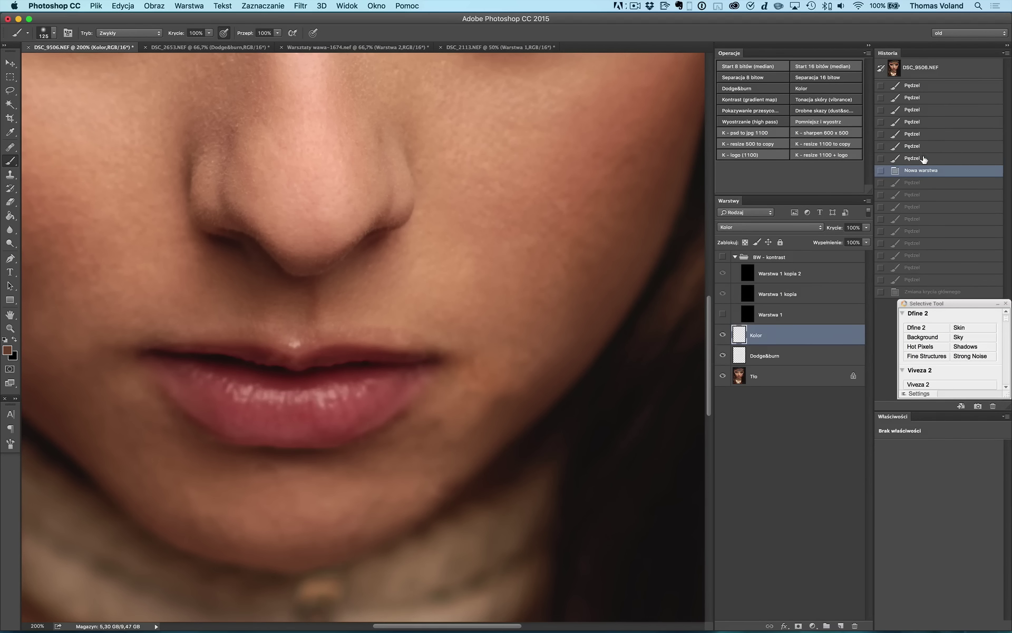
Step History back to the first dodge stroke, removing the Kolor layer.
click(924, 159)
click(934, 125)
click(927, 86)
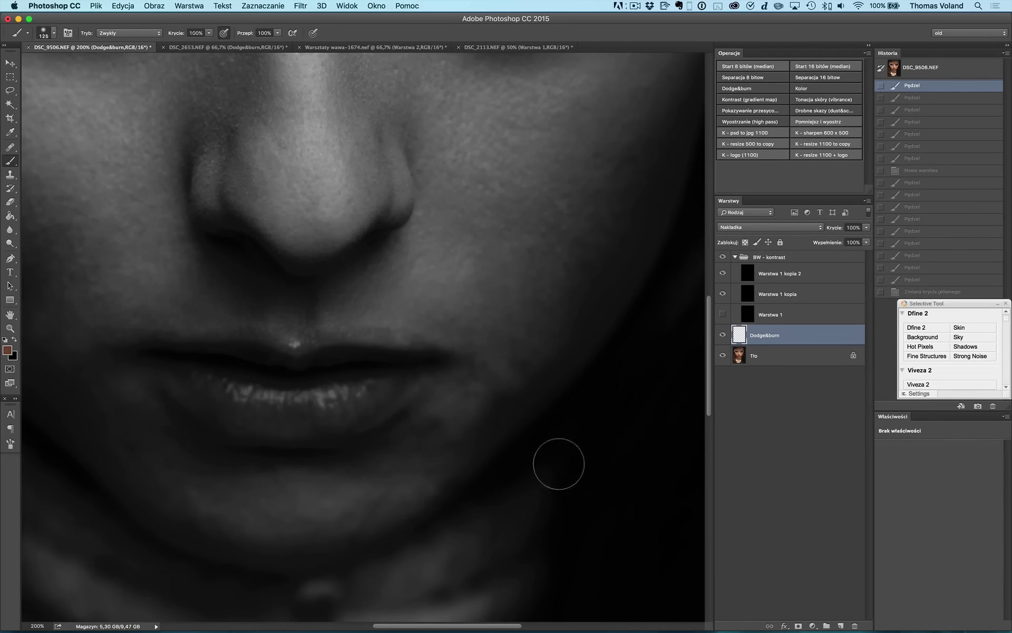
Erase part of the Dodge&burn layer and hide BW - kontrast to view the colour portrait.
key(e)
click(448, 391)
click(722, 256)
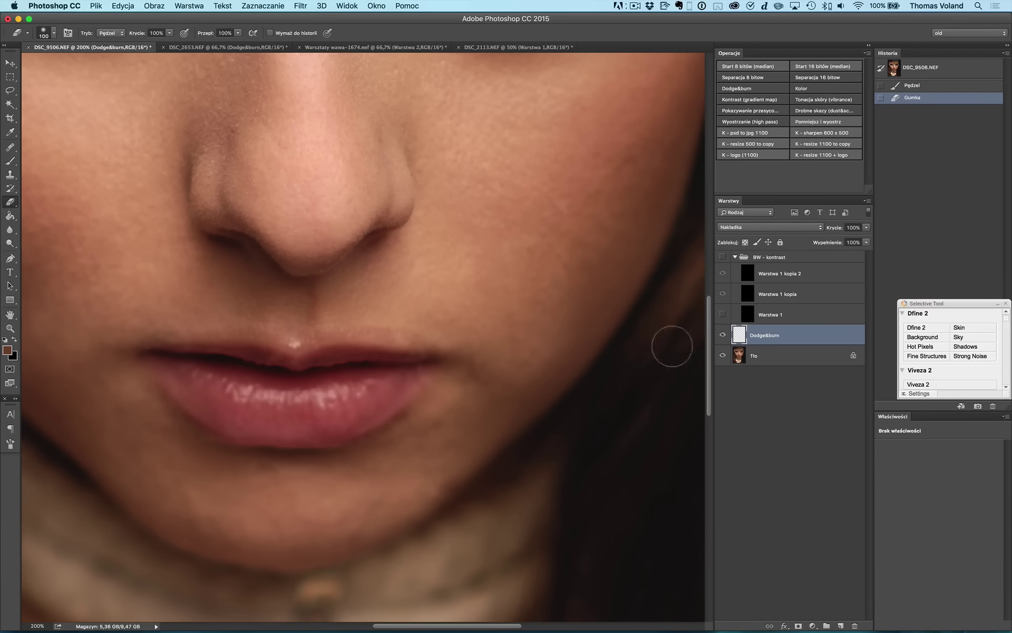
drag(416, 371, 511, 439)
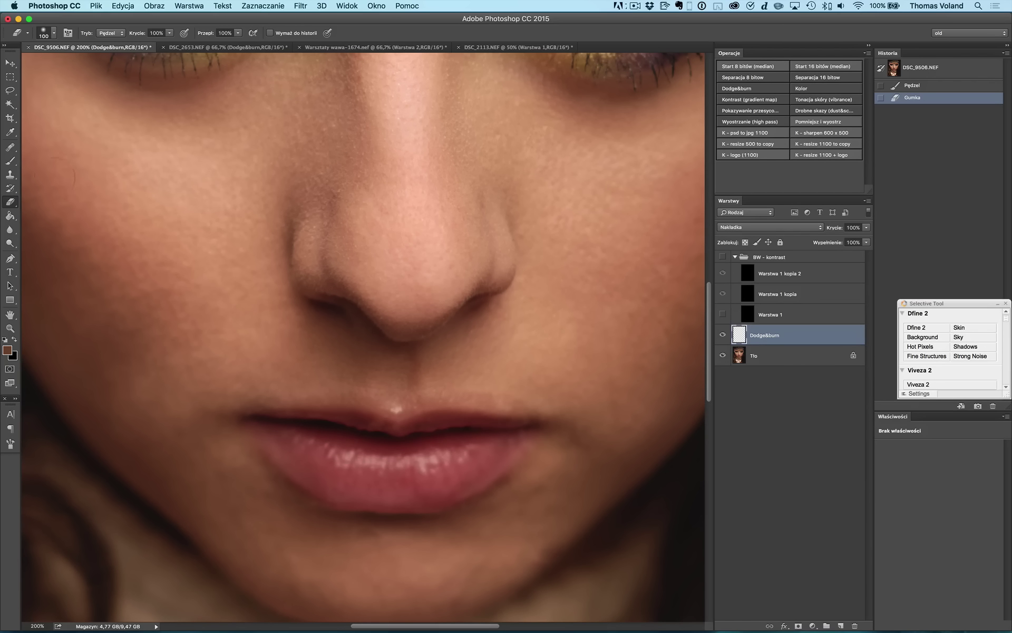
click(15, 165)
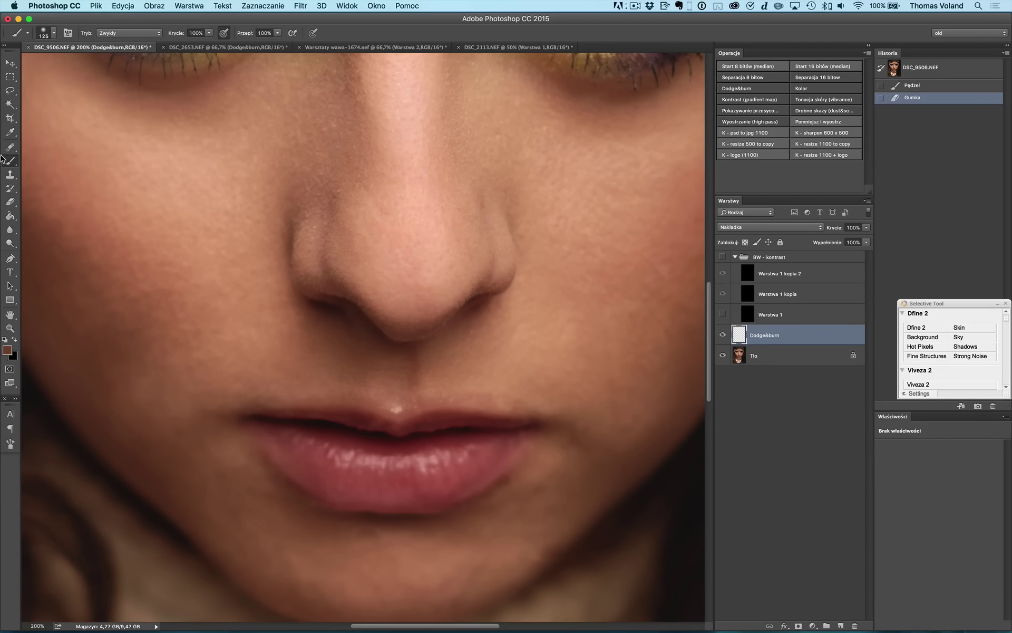
Set the Eyedropper's sample size to 3x3 Average.
click(11, 134)
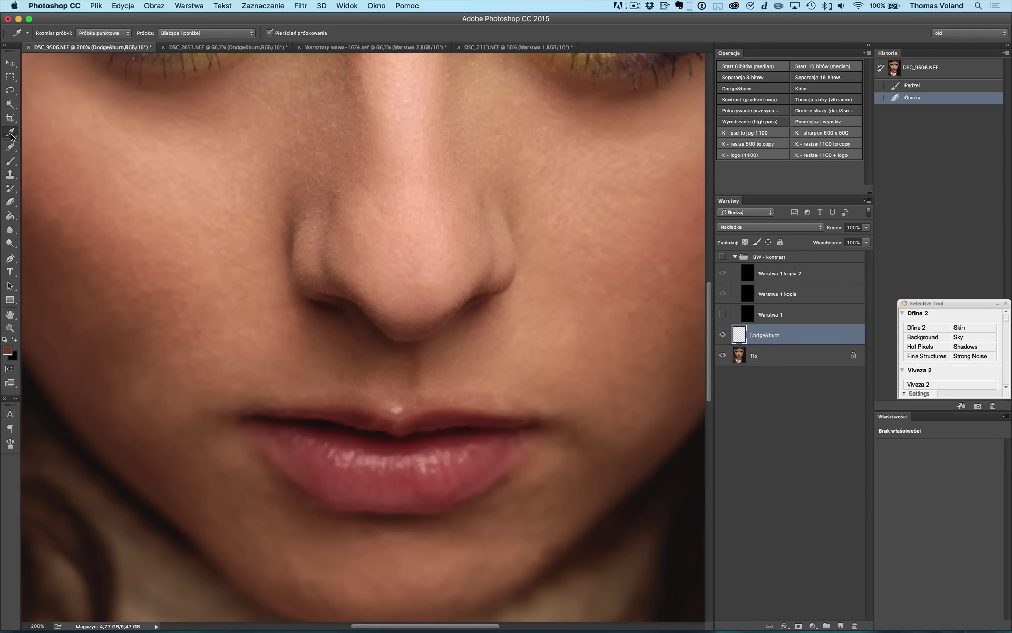
right_click(11, 135)
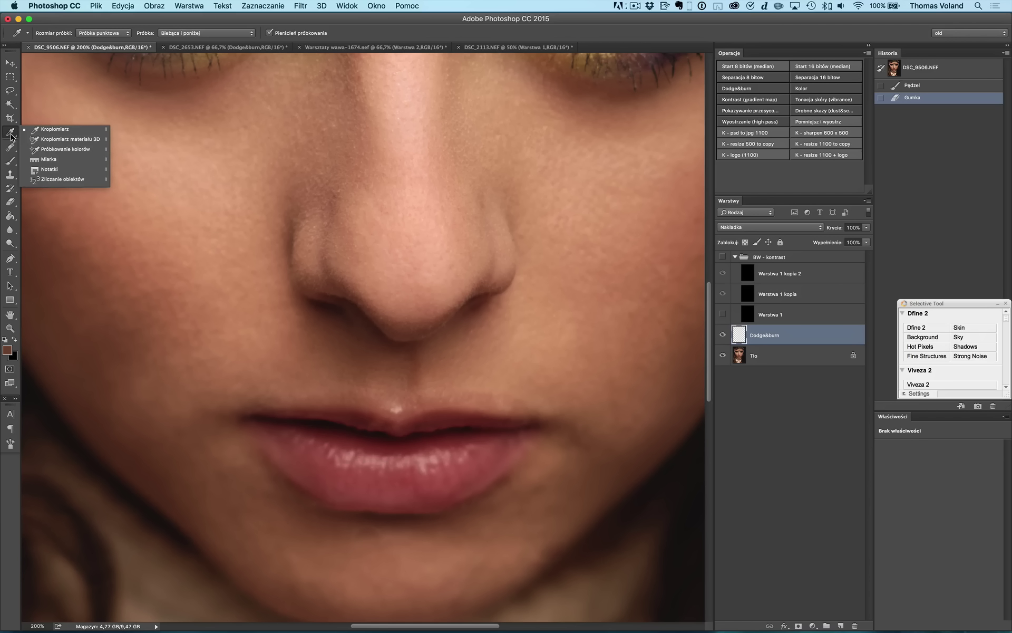
click(46, 133)
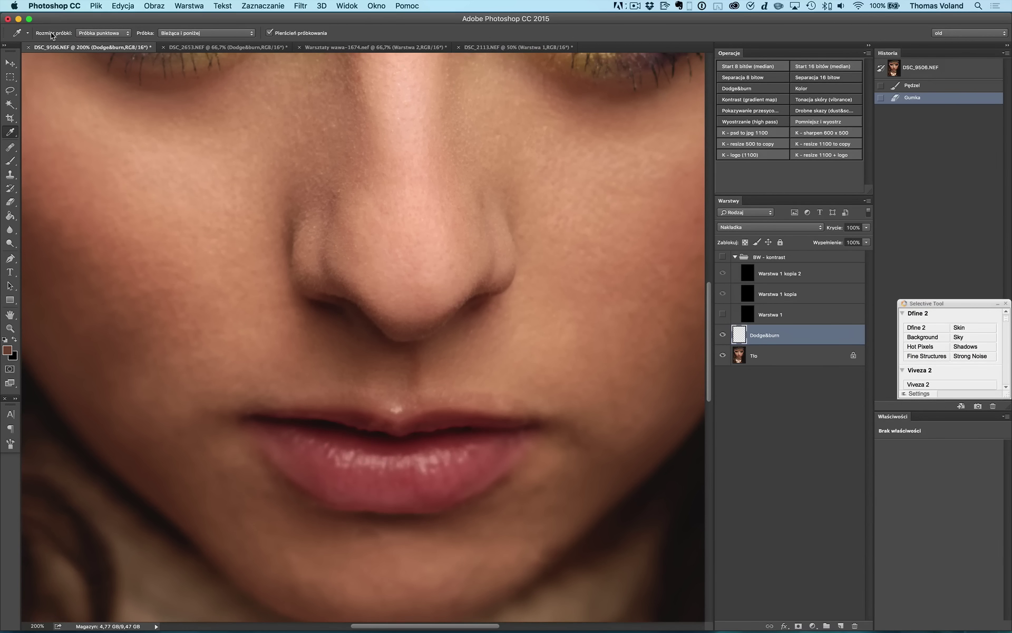
click(93, 33)
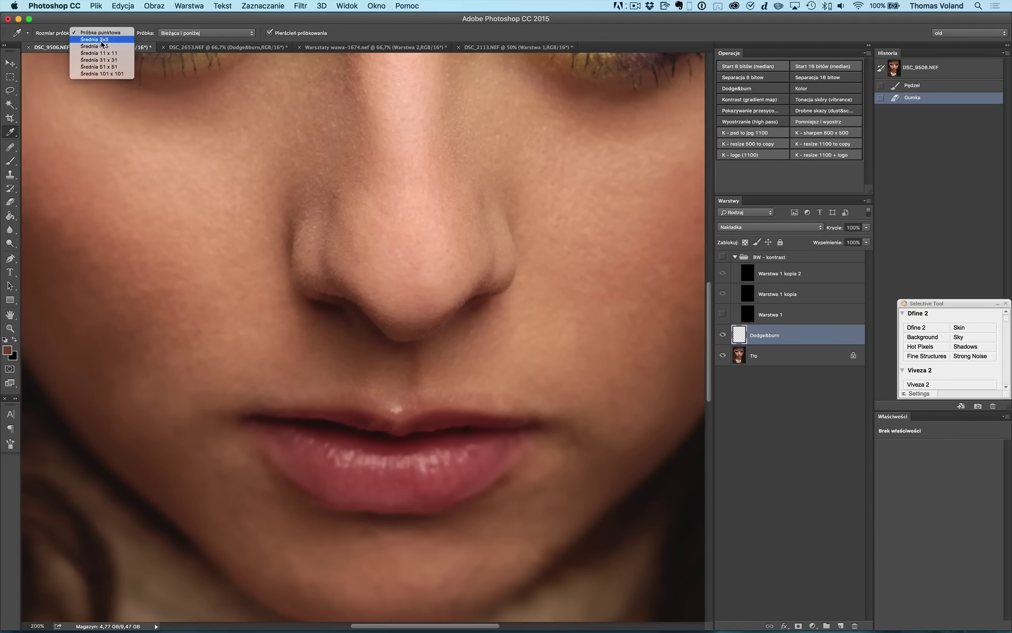
click(101, 40)
click(103, 33)
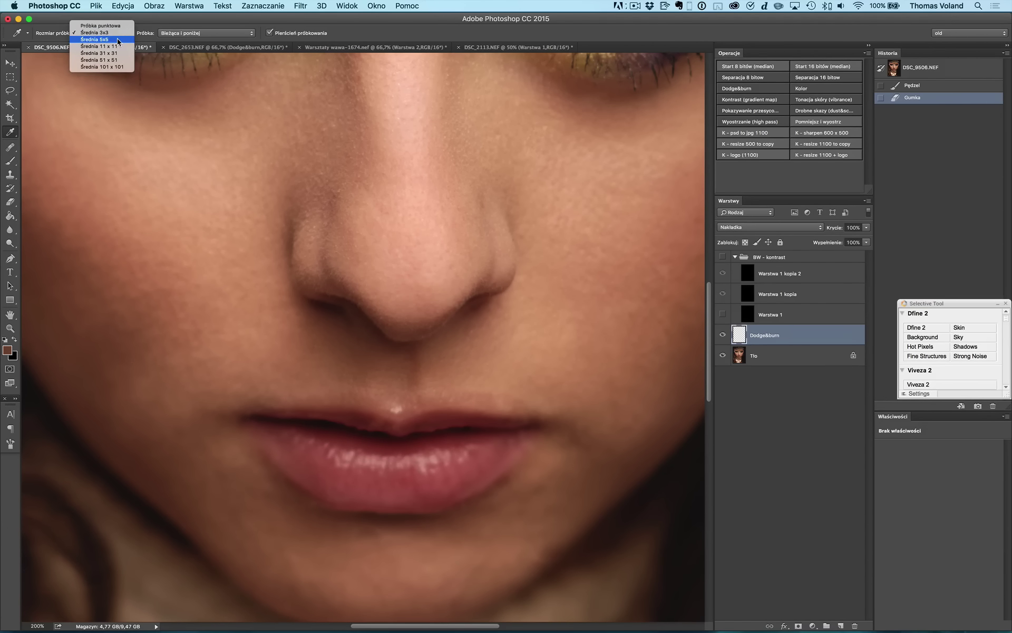
click(416, 37)
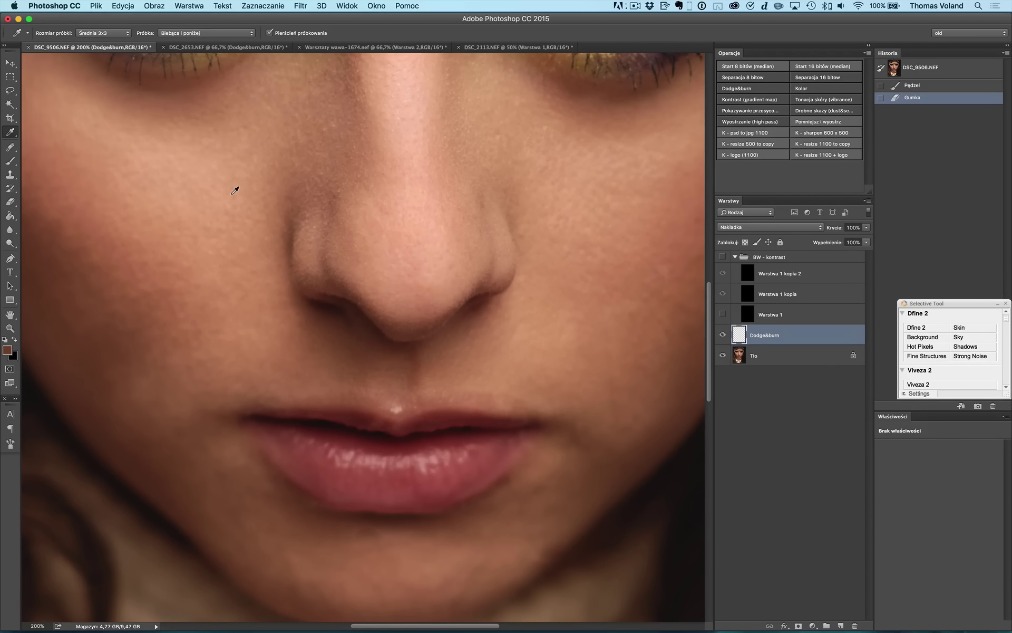
Sample the nose's skin tone as the brush colour and scroll up to the eyes.
mouse_move(258, 178)
mouse_down()
mouse_move(335, 165)
mouse_move(321, 172)
mouse_up()
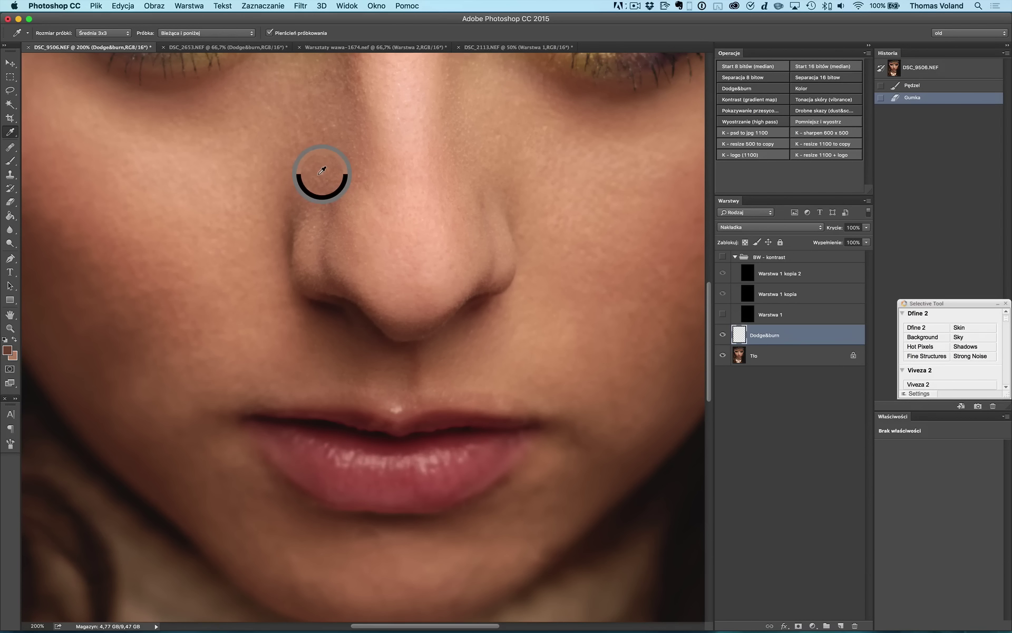
drag(321, 171, 321, 170)
key(b)
scroll(360, 447, up, 4)
scroll(360, 446, left, 2)
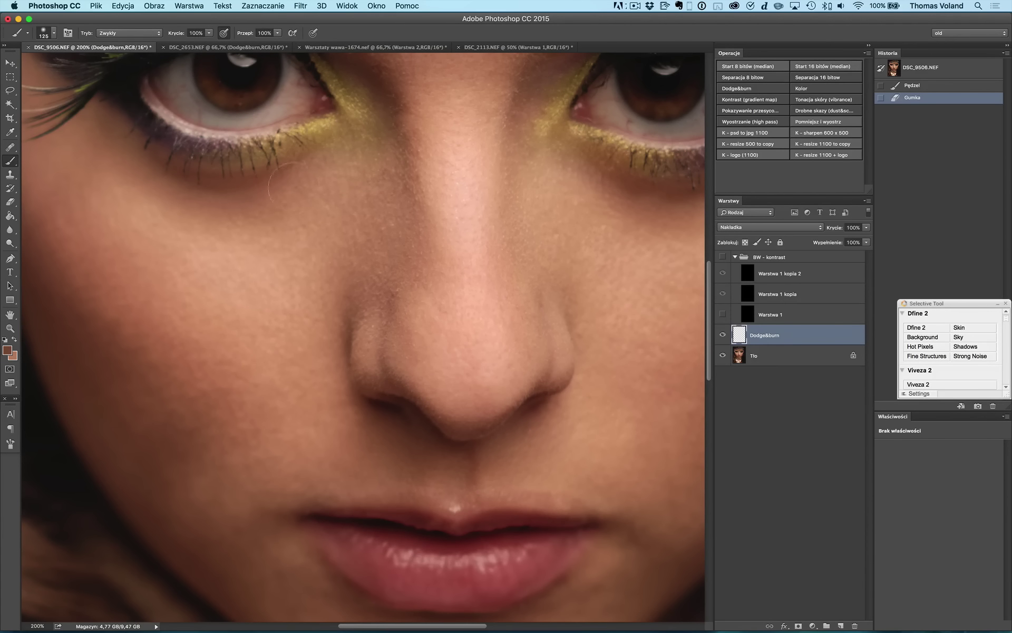
Paint trial white strokes across the cheek and nose with a halved brush, then undo them.
key(d)
key(x)
key(bracketleft)
key(bracketleft)
key(bracketleft)
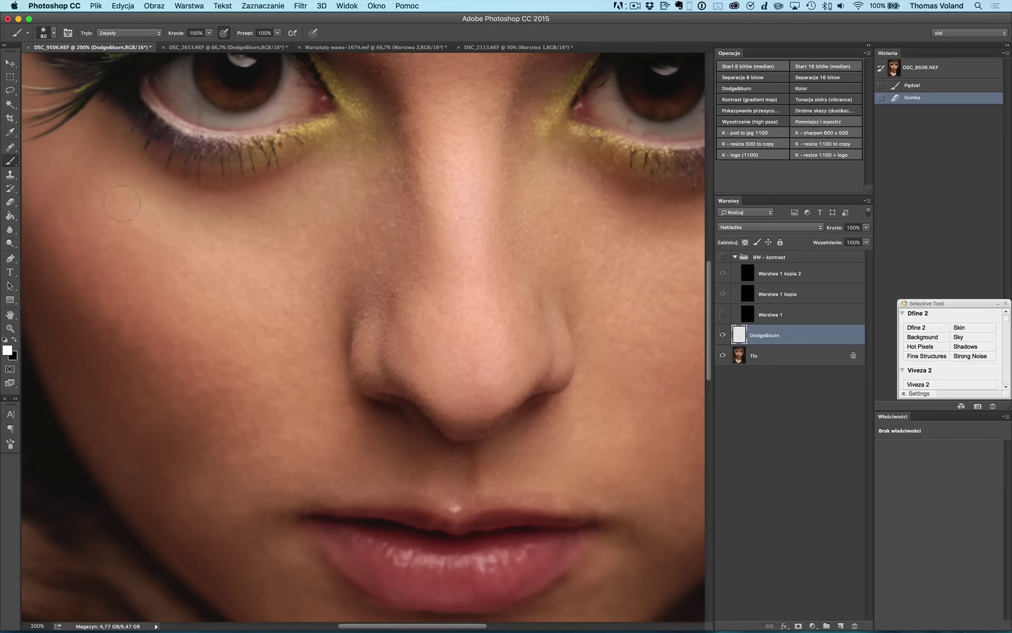
mouse_move(294, 205)
mouse_down()
mouse_move(328, 223)
mouse_move(106, 200)
mouse_move(58, 158)
mouse_move(79, 121)
mouse_move(87, 187)
mouse_up()
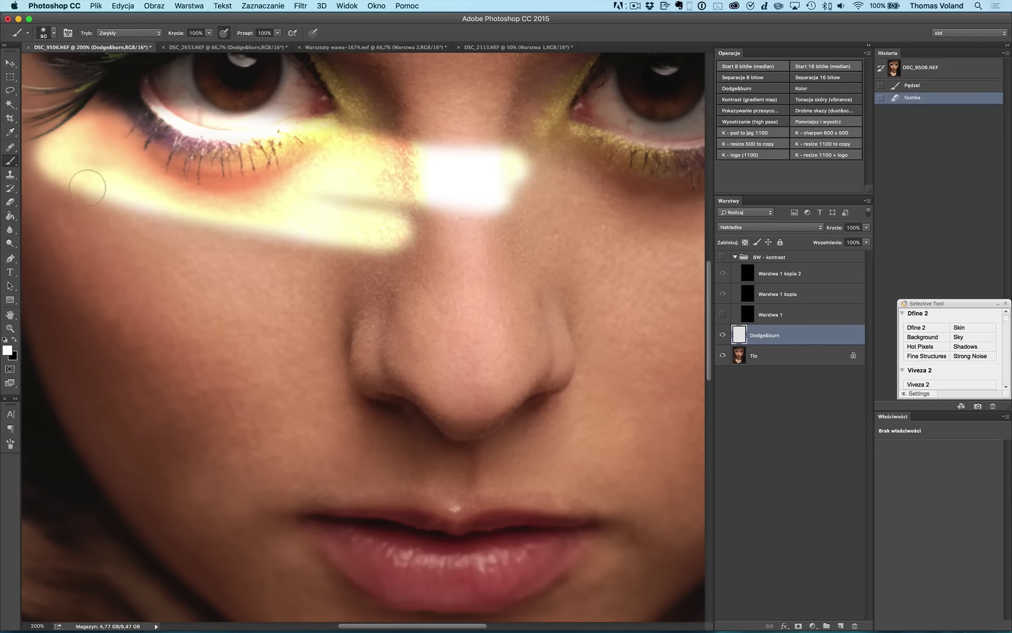
drag(337, 219, 500, 208)
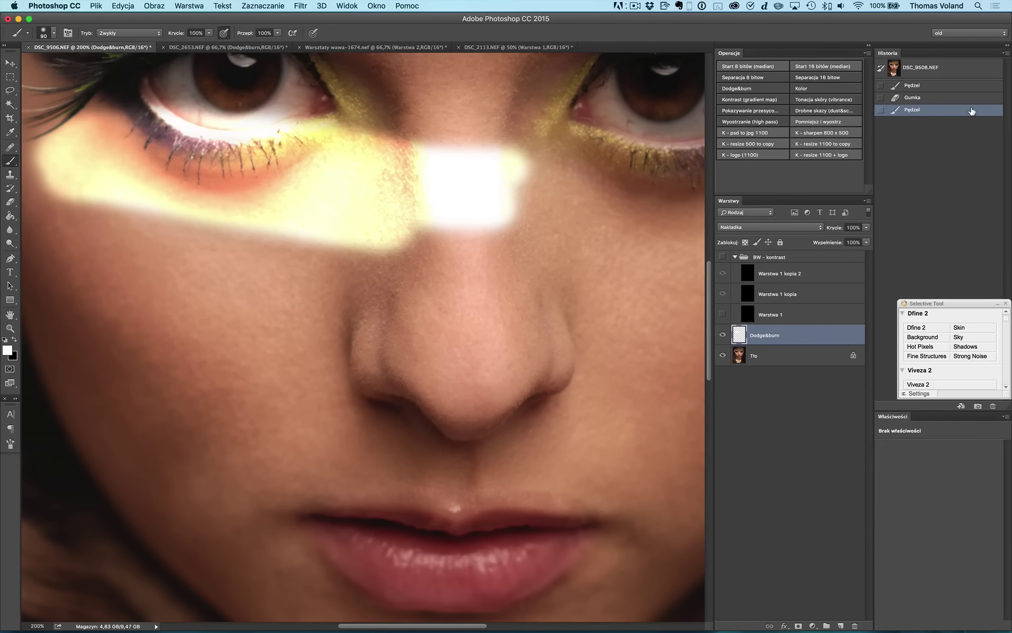
click(935, 102)
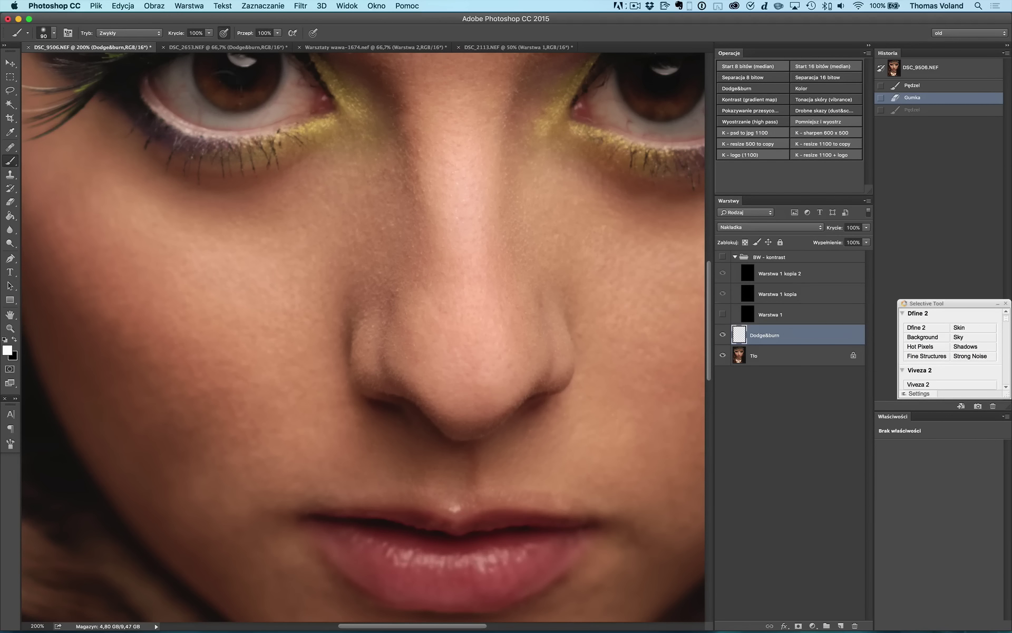
Paint faint white cheek strokes at 10% brush opacity, then revert them.
key(1)
drag(133, 210, 150, 218)
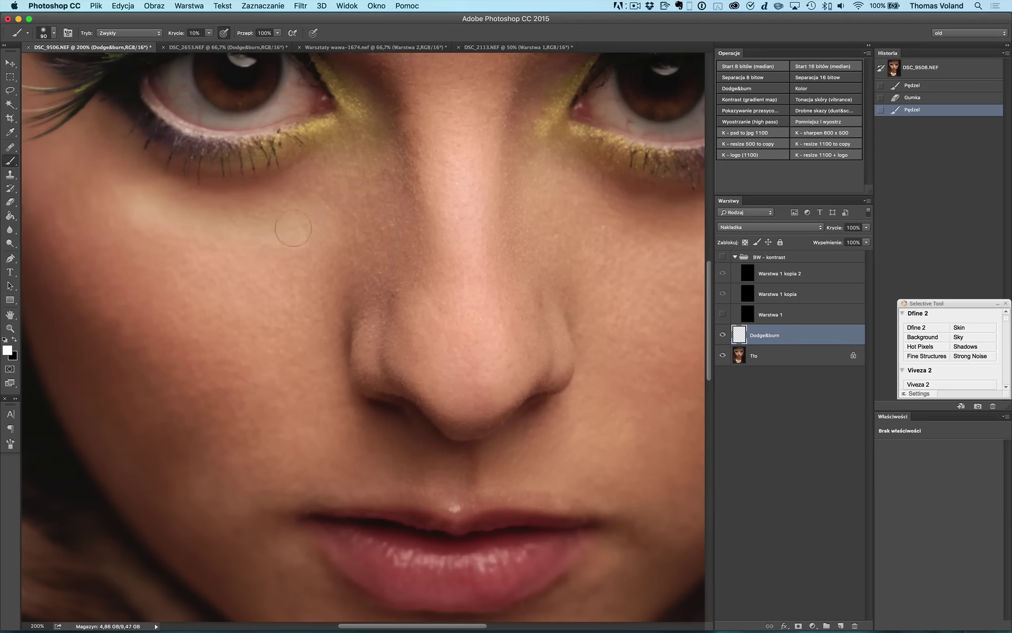
drag(236, 220, 222, 232)
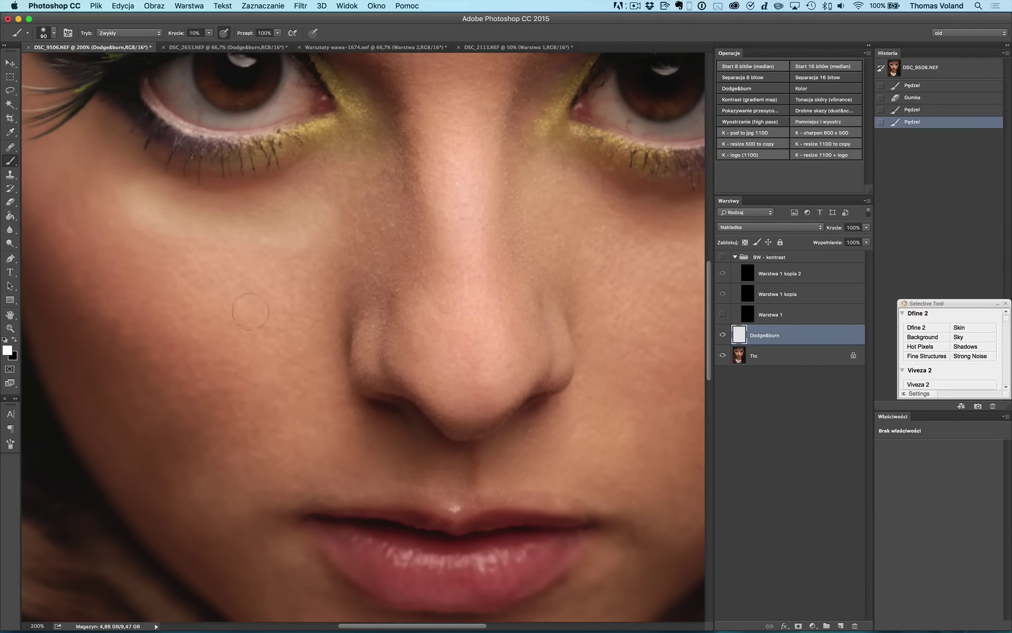
click(913, 97)
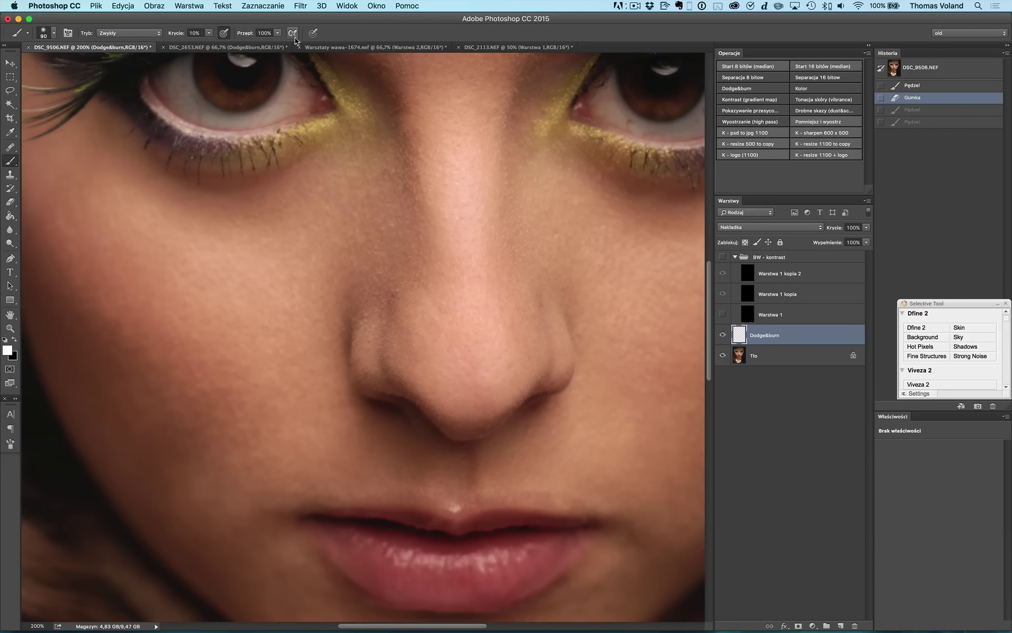
Create a new 2000×2000 px document and paint two soft grey zig-zags with black.
key(super+n)
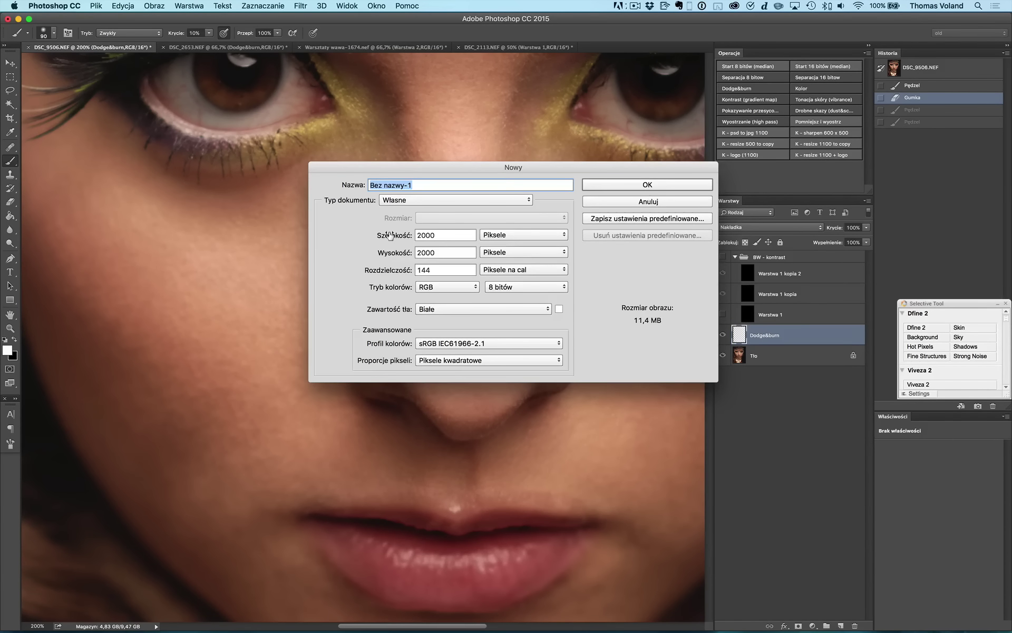
key(Return)
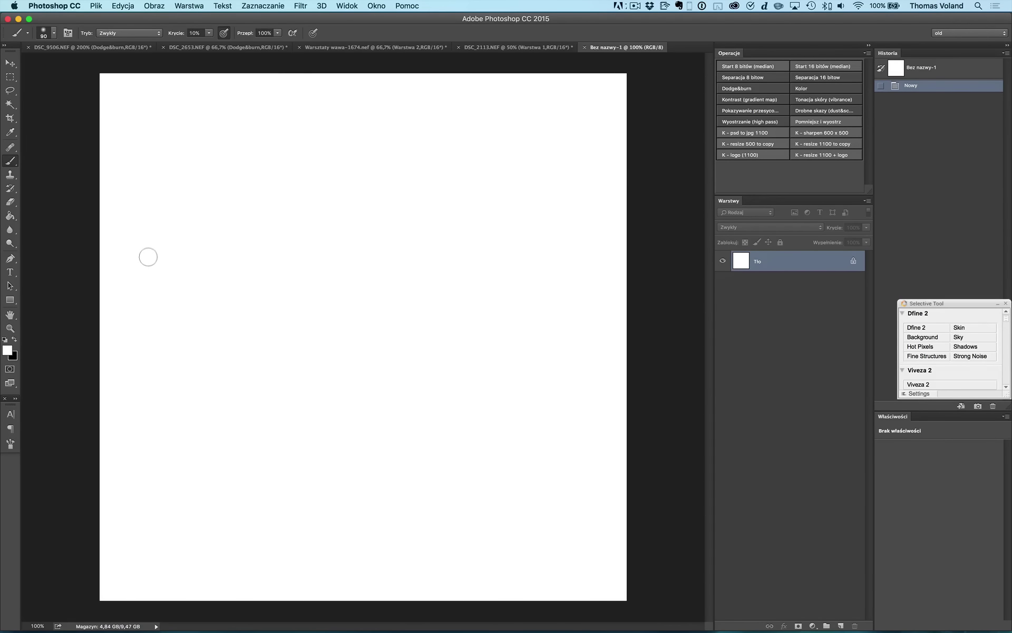
key(x)
mouse_move(128, 255)
mouse_down()
mouse_move(338, 210)
mouse_move(400, 239)
mouse_move(489, 217)
mouse_move(502, 172)
mouse_move(478, 186)
mouse_move(451, 226)
mouse_move(538, 163)
mouse_move(523, 140)
mouse_move(574, 163)
mouse_move(459, 216)
mouse_move(558, 142)
mouse_move(520, 153)
mouse_move(536, 131)
mouse_up()
mouse_move(223, 343)
mouse_down()
mouse_move(290, 311)
mouse_move(316, 266)
mouse_move(373, 339)
mouse_move(388, 264)
mouse_move(454, 332)
mouse_move(502, 339)
mouse_move(506, 352)
mouse_up()
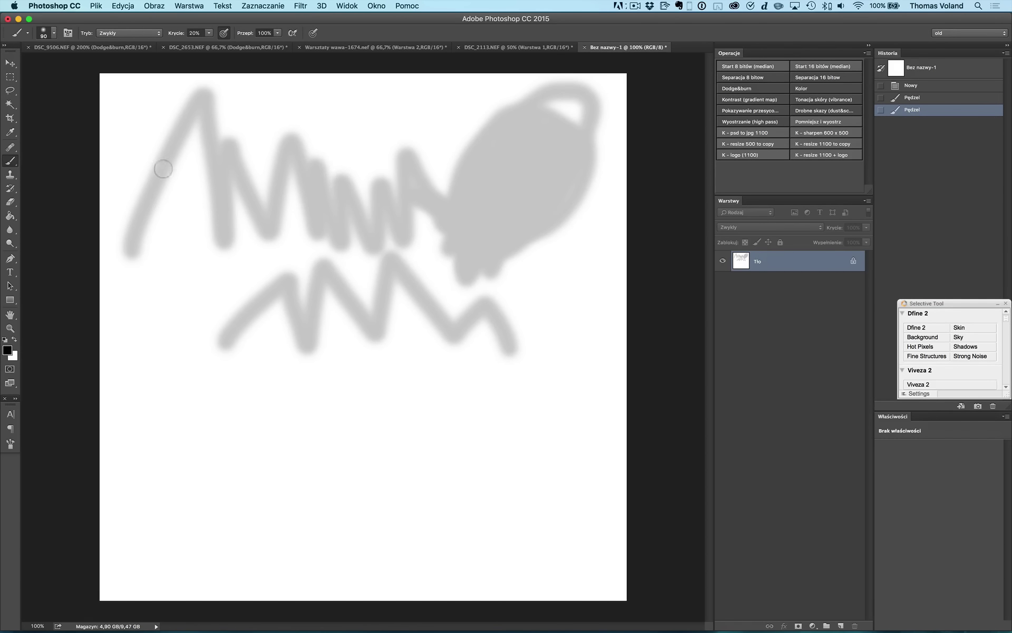
key(0)
key(0)
Paint four zig-zag strokes at 100% opacity and 10% flow, then return to DSC_9506.
key(shift+1)
mouse_move(138, 547)
mouse_down()
mouse_move(199, 394)
mouse_move(246, 461)
mouse_move(328, 475)
mouse_move(488, 412)
mouse_move(552, 408)
mouse_move(493, 453)
mouse_move(567, 377)
mouse_move(491, 435)
mouse_move(544, 417)
mouse_move(527, 385)
mouse_move(510, 411)
mouse_move(527, 385)
mouse_move(490, 417)
mouse_move(570, 374)
mouse_move(555, 397)
mouse_move(537, 403)
mouse_up()
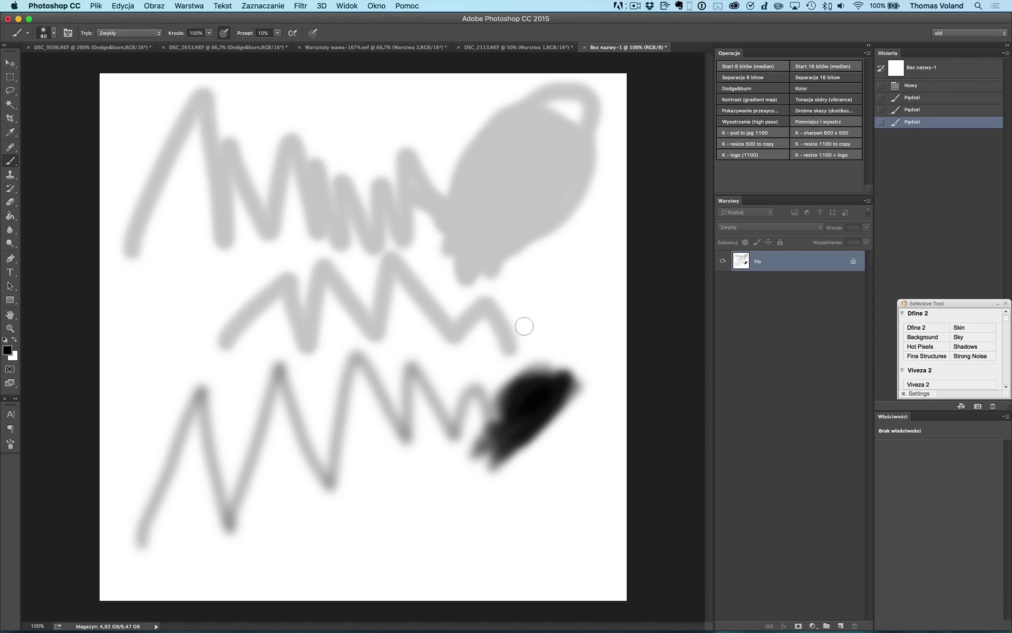
mouse_move(422, 590)
mouse_down()
mouse_move(445, 544)
mouse_move(489, 527)
mouse_move(552, 538)
mouse_move(604, 525)
mouse_move(590, 369)
mouse_up()
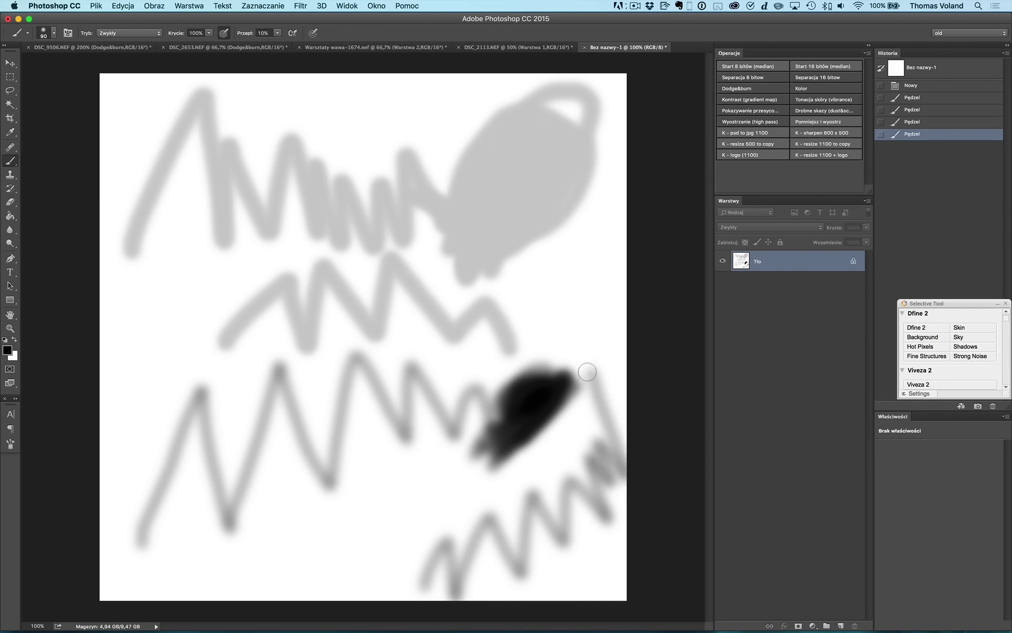
mouse_move(209, 571)
mouse_down()
mouse_move(330, 482)
mouse_move(437, 469)
mouse_move(470, 500)
mouse_up()
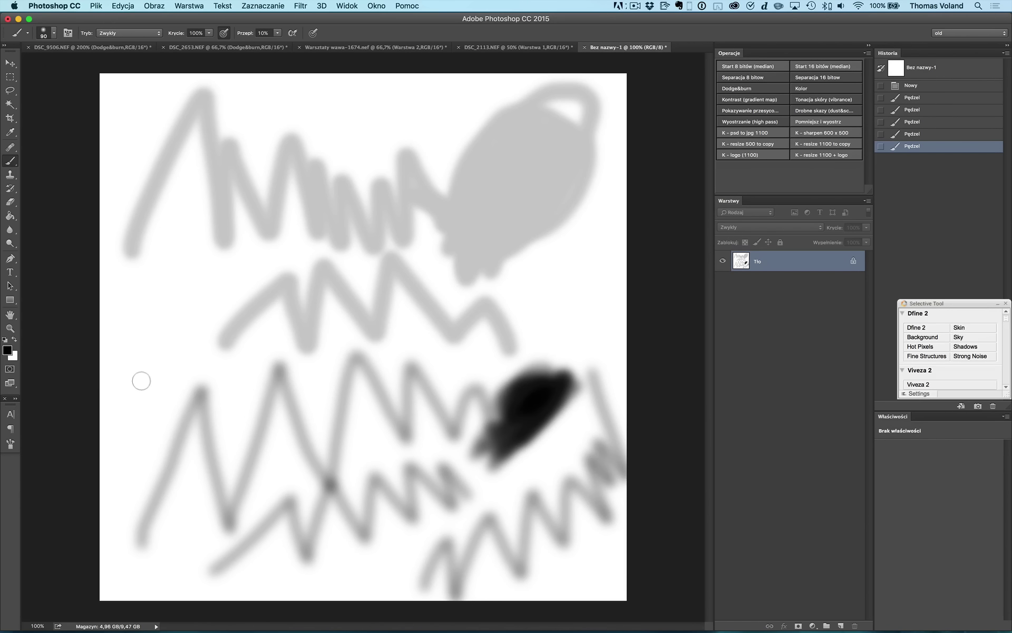
mouse_move(116, 403)
mouse_down()
mouse_move(203, 370)
mouse_move(243, 305)
mouse_up()
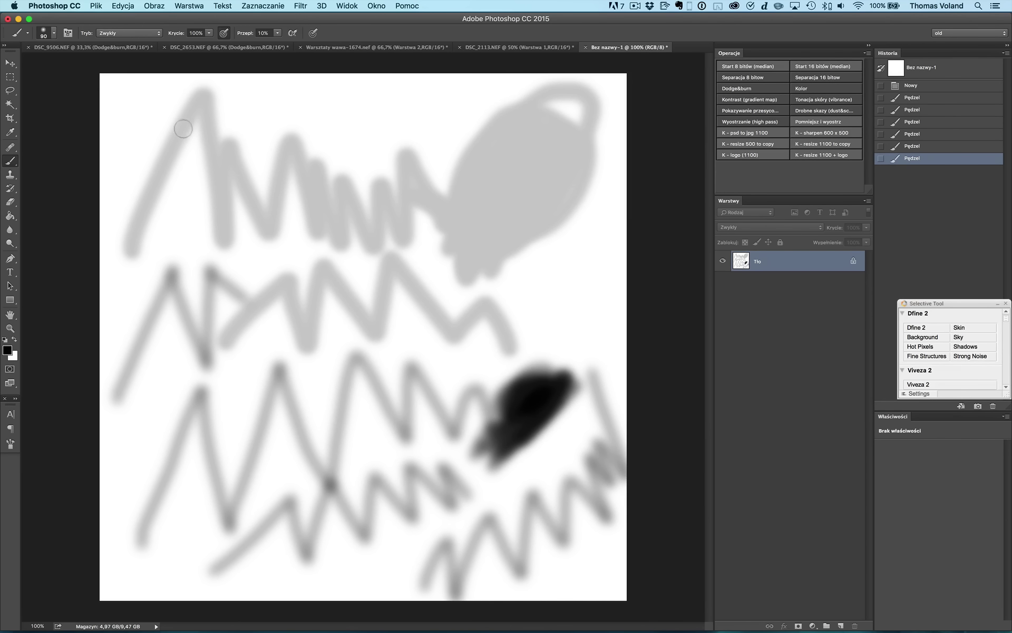
click(106, 48)
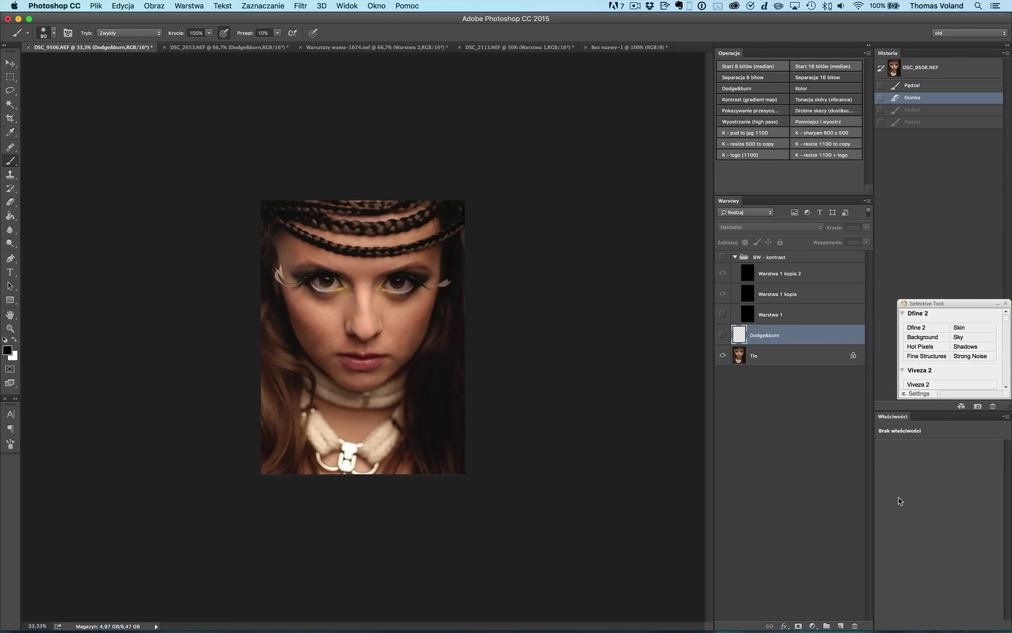
Add a 50% grey-filled Overlay layer named dodge&burn.
key(ctrl+shift+n)
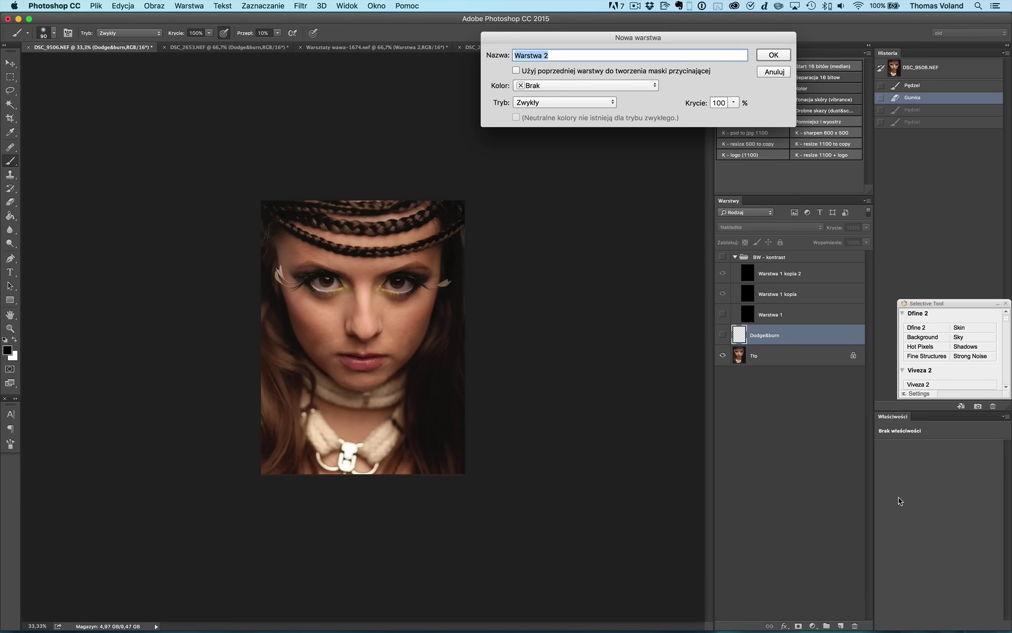
click(539, 107)
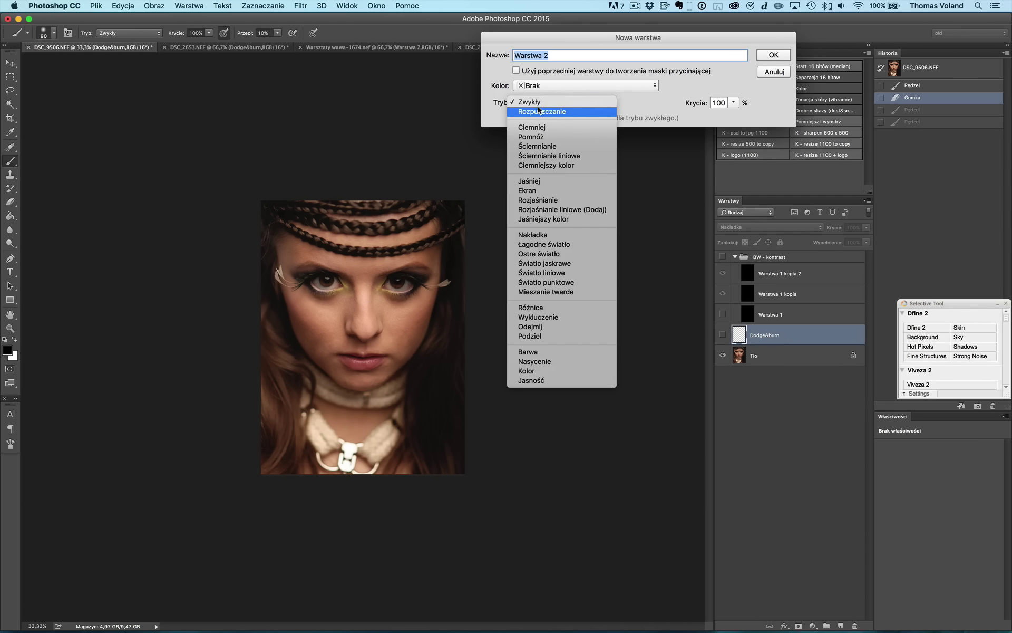
click(533, 235)
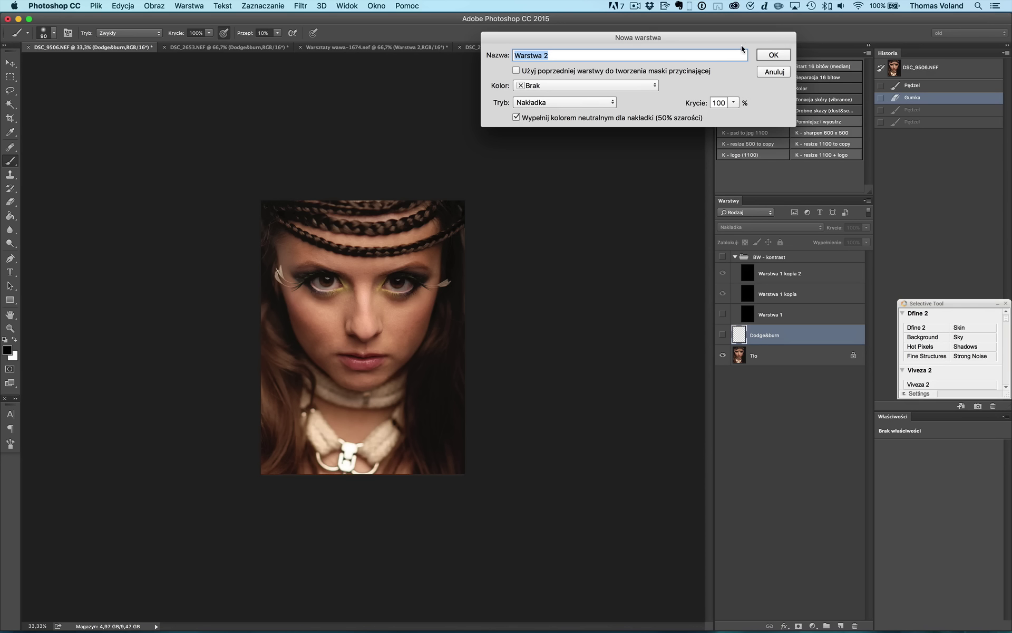
text(dodge&burn)
click(784, 53)
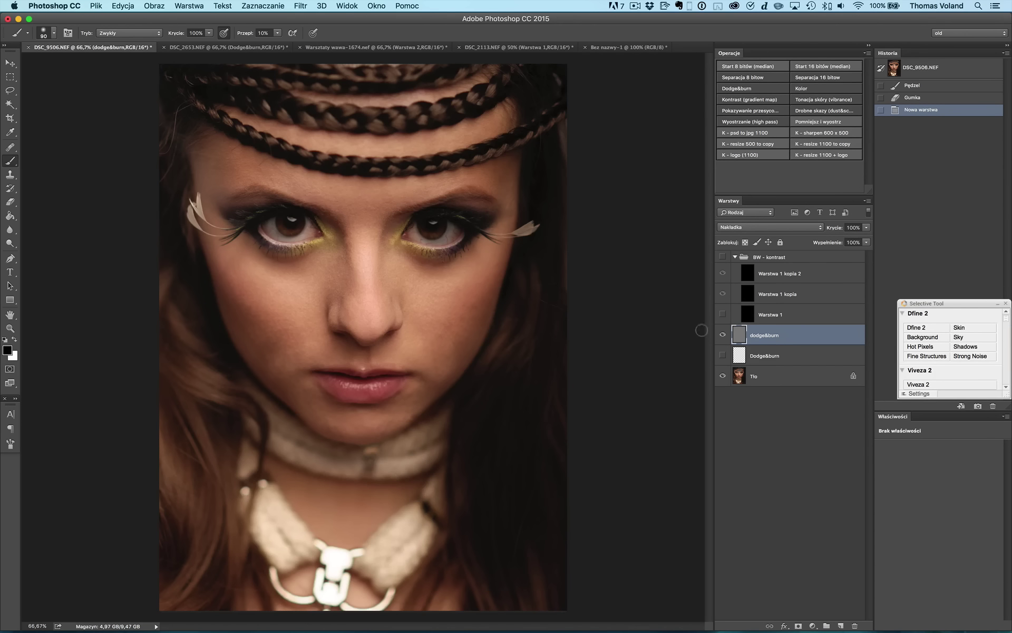
Zoom in and show the BW - kontrast group and Warstwa 1 kopia layer.
key(super+plus)
key(super+plus)
click(723, 256)
click(722, 294)
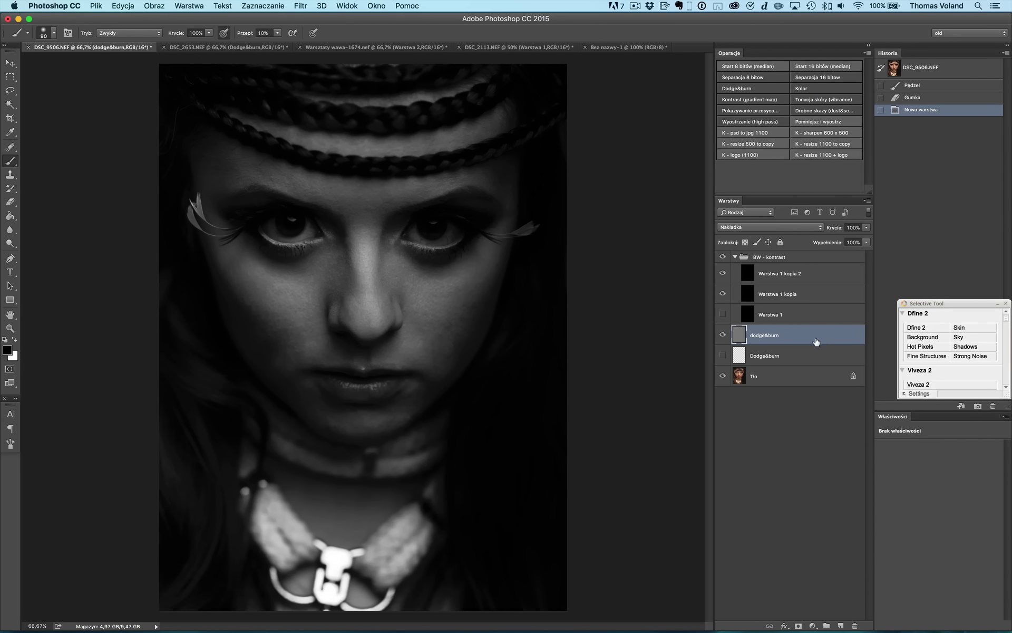
Select the Dodge tool, zoom the portrait to 100%, and shrink the brush.
click(10, 244)
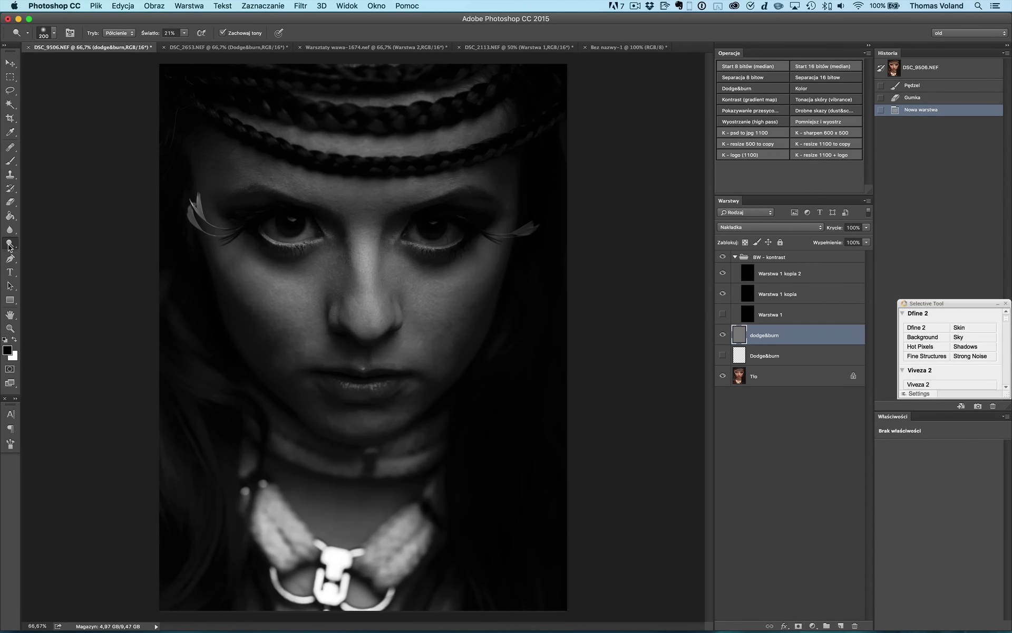
right_click(10, 245)
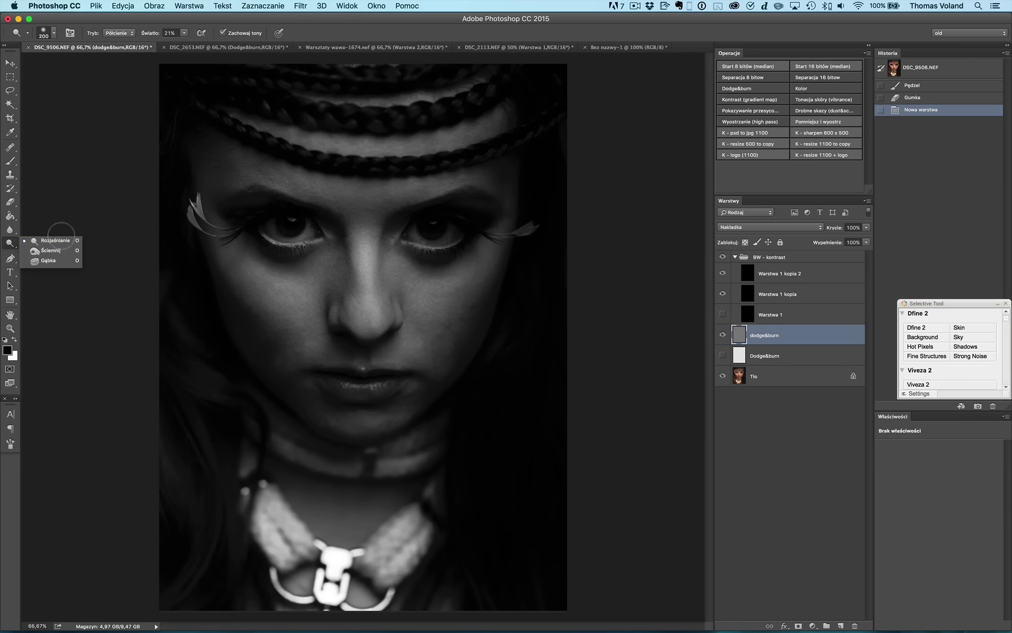
click(51, 251)
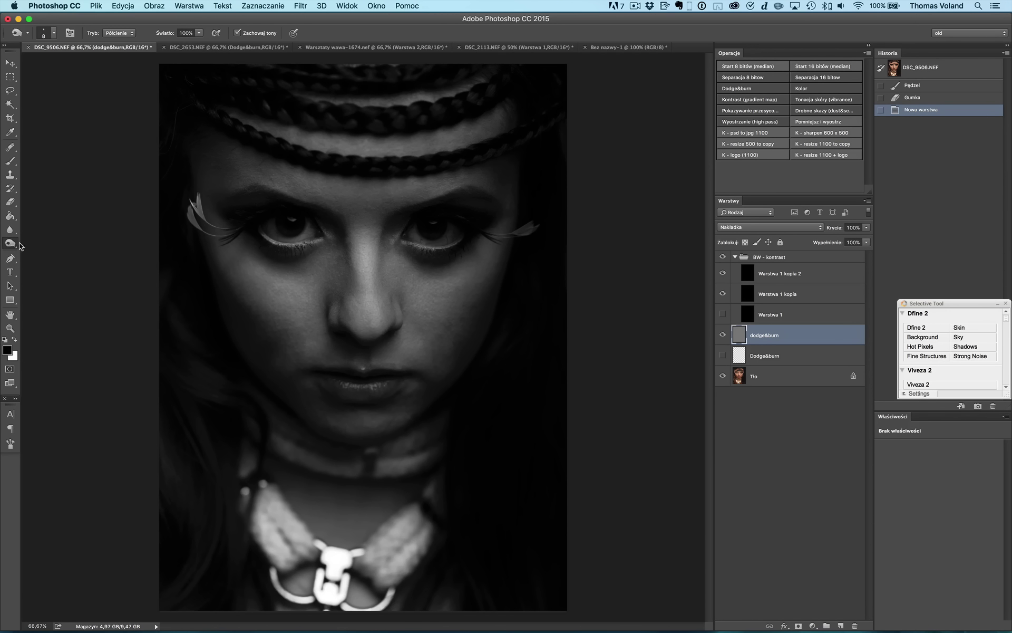
right_click(16, 245)
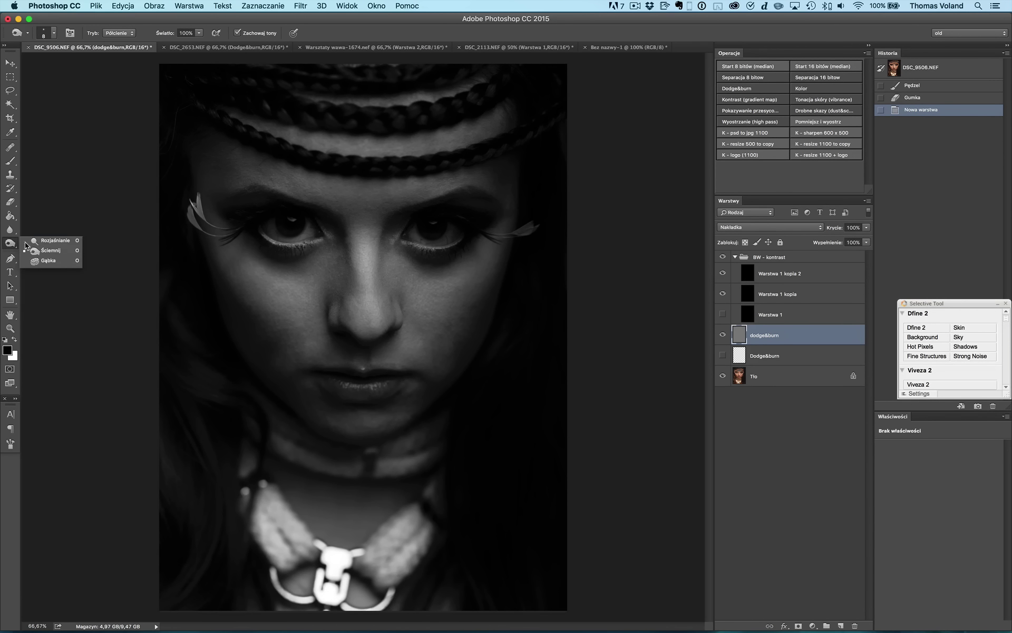
click(42, 241)
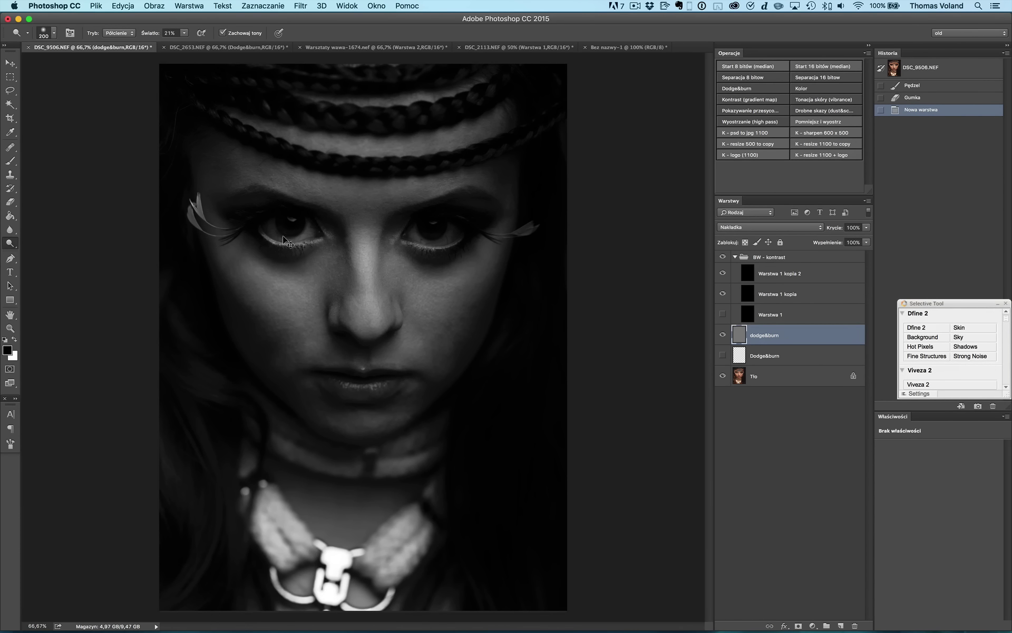
key(super+plus)
key(bracketleft)
key(bracketleft)
key(bracketleft)
Dodge small spots across the cheek and upper lip with progressively smaller brushes.
click(267, 335)
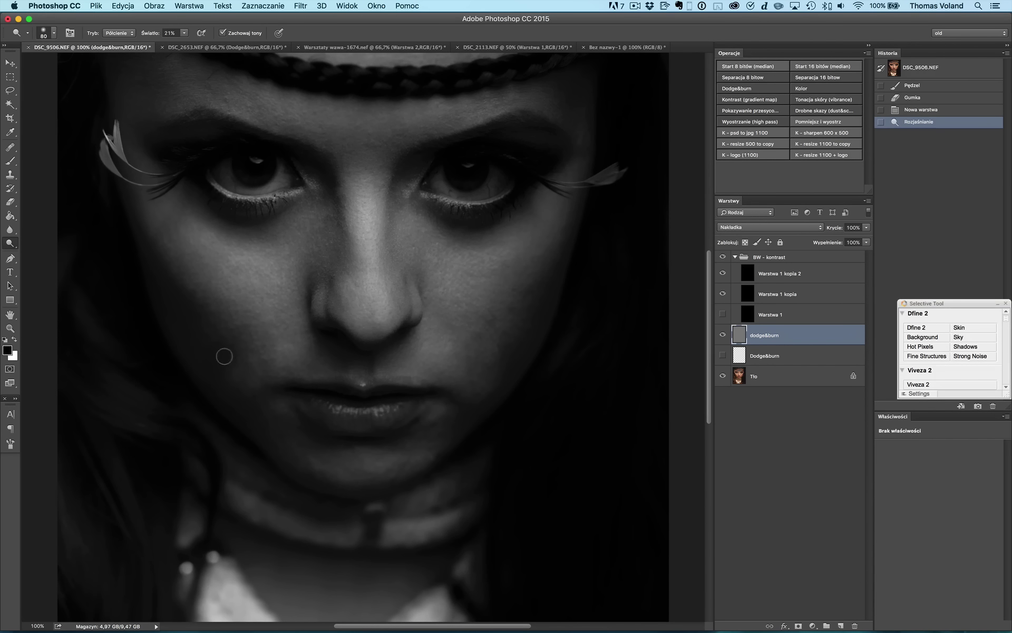
click(232, 345)
key(bracketleft)
key(bracketleft)
key(bracketleft)
click(301, 301)
key(bracketleft)
click(264, 328)
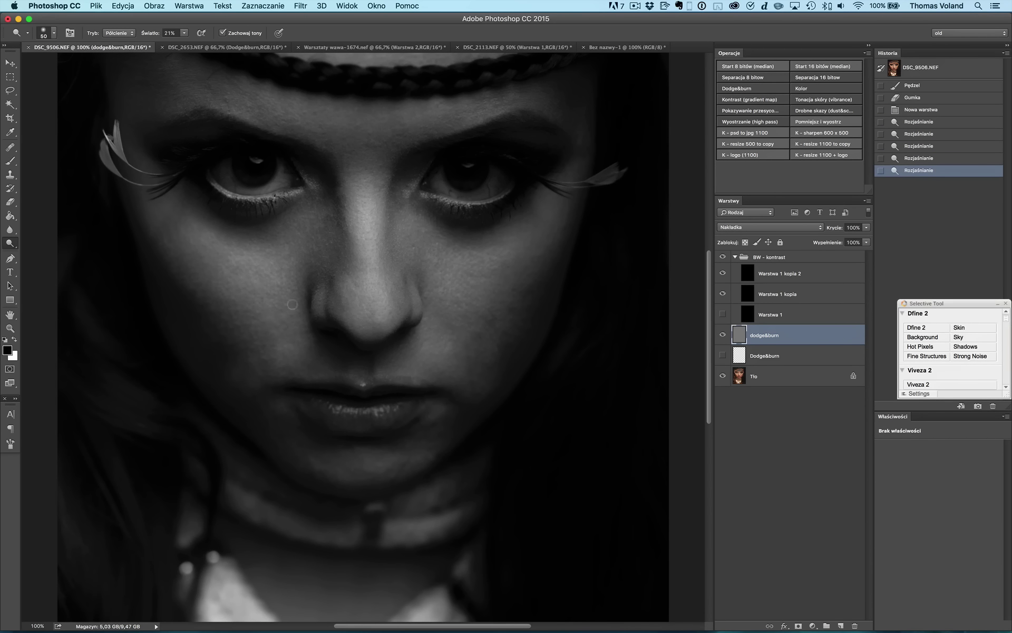
click(293, 304)
click(279, 327)
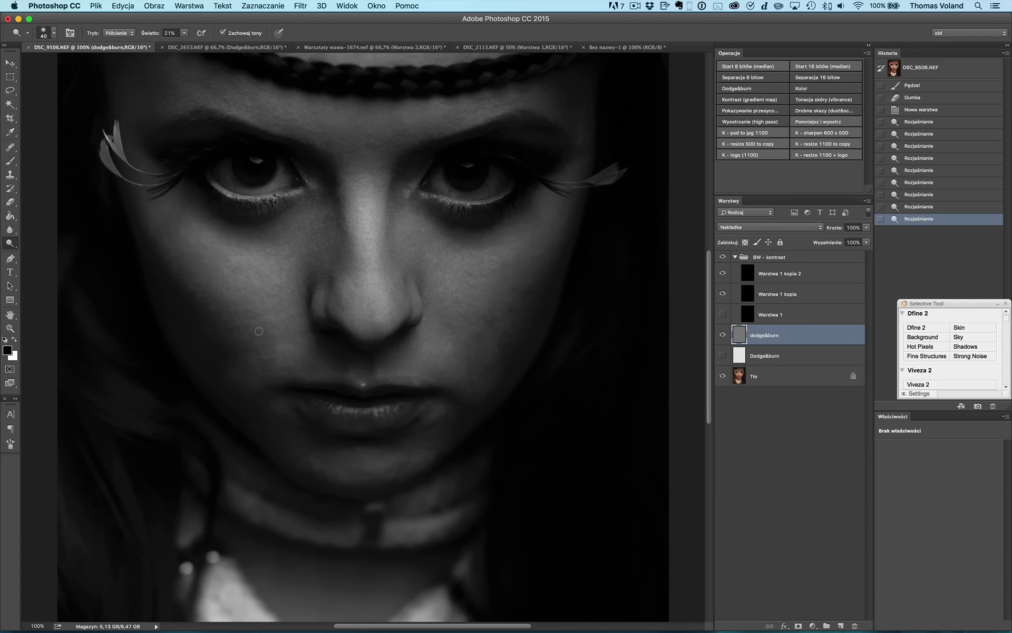
click(269, 374)
click(253, 340)
click(277, 369)
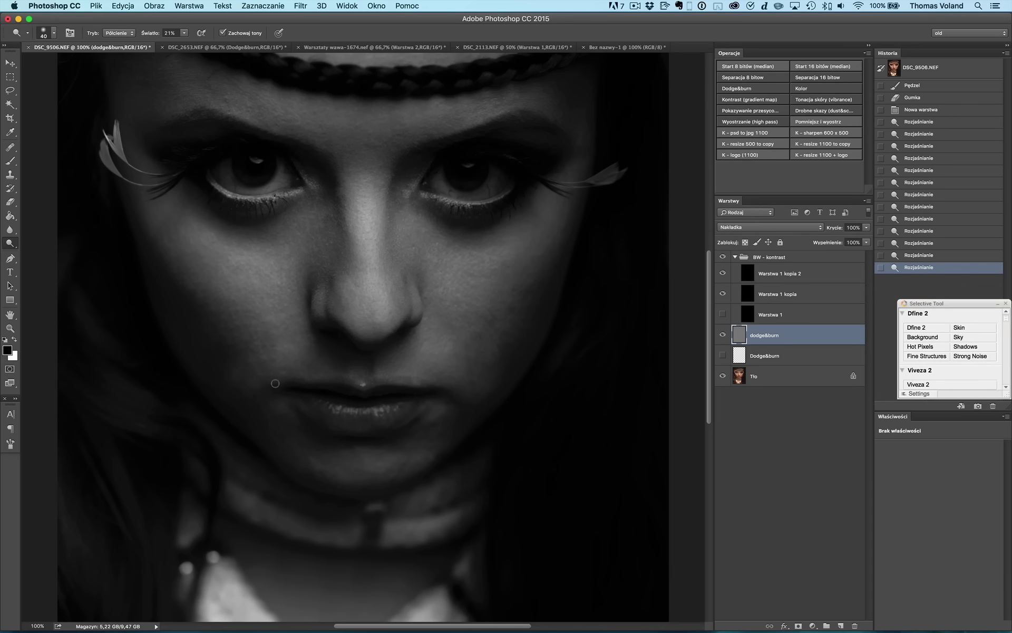
Lighten the lips, the skin beside the nose and another cheek patch, brush back at 30.
click(220, 355)
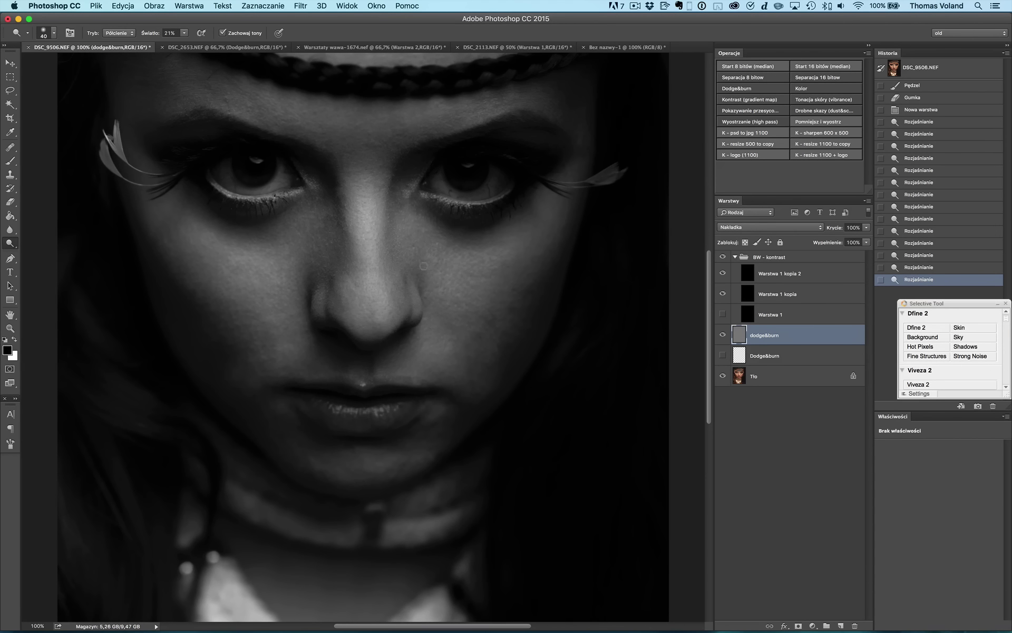
drag(423, 236, 443, 304)
click(479, 278)
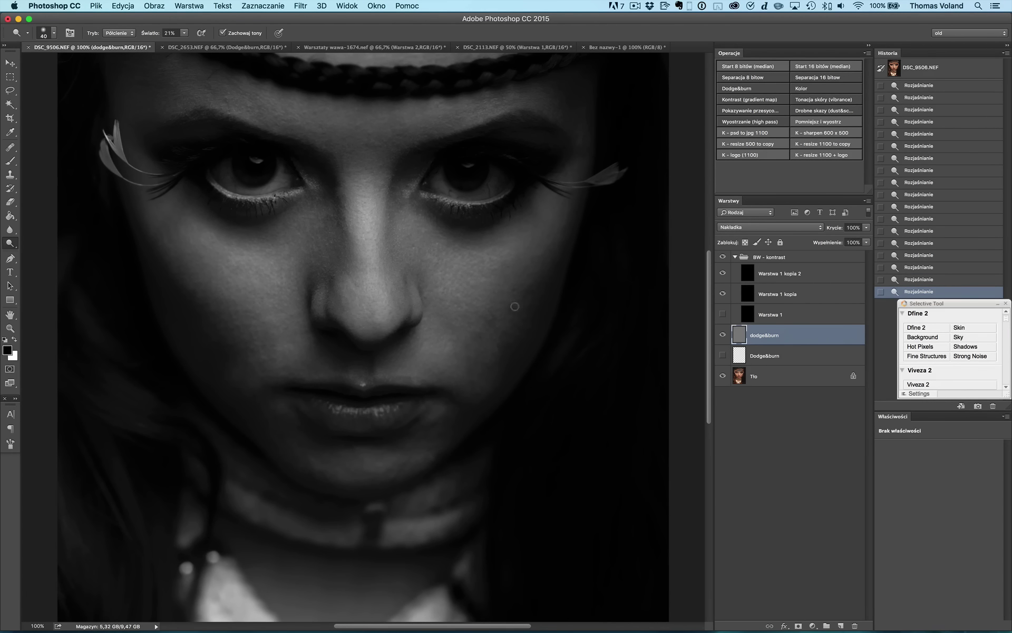
key(bracketleft)
key(bracketleft)
key(ctrl+alt+z)
key(ctrl+alt+z)
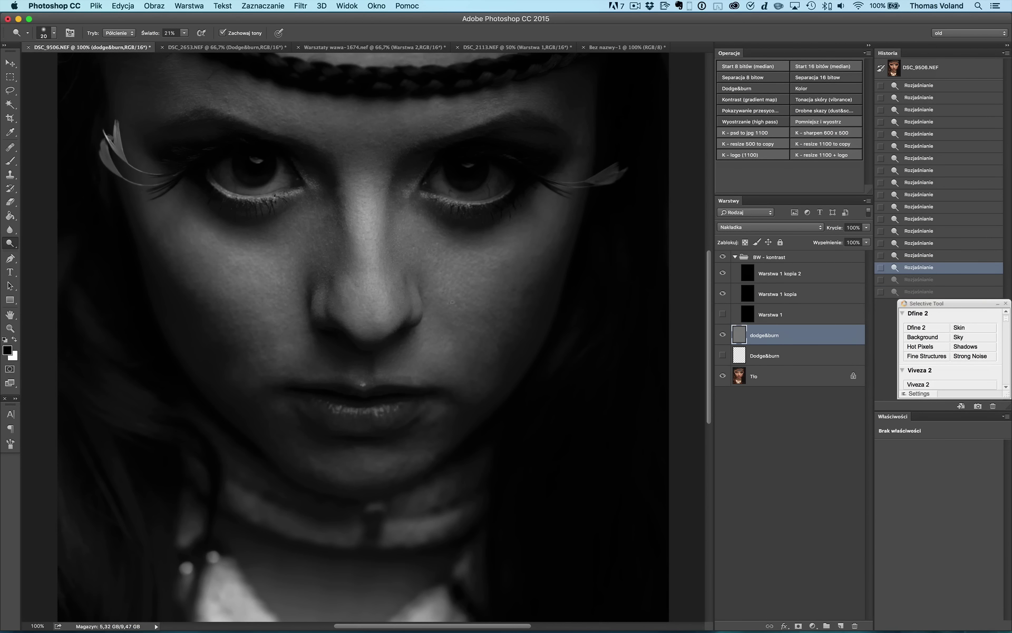
key(ctrl+shift+z)
key(ctrl+shift+z)
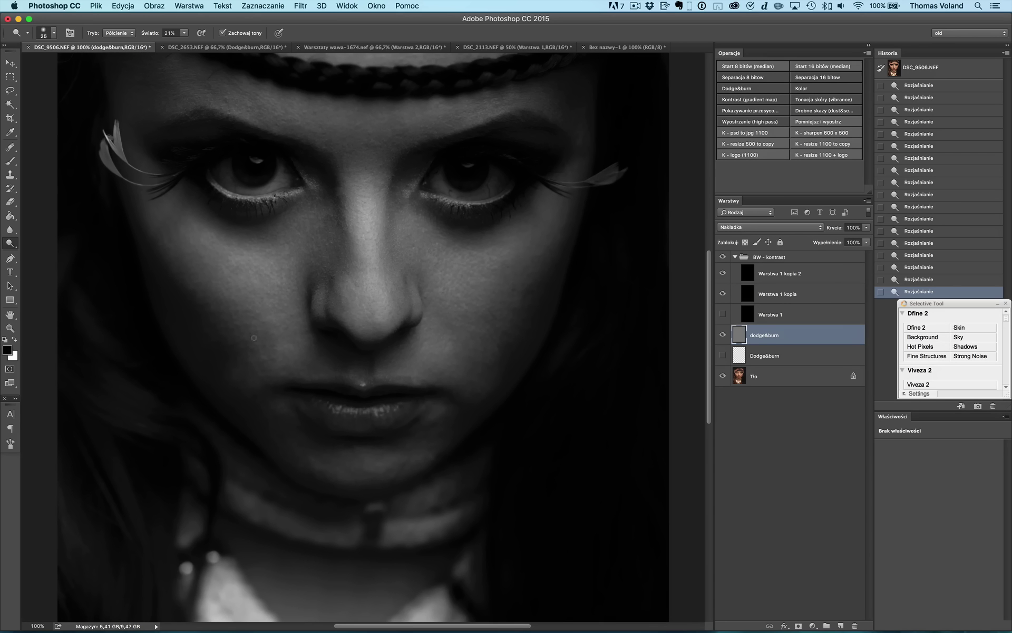
key(bracketleft)
key(bracketleft)
key(bracketleft)
key(bracketright)
key(bracketright)
Compare dodge&burn on and off, then set Dodge exposure 10% with brush size 30.
click(723, 335)
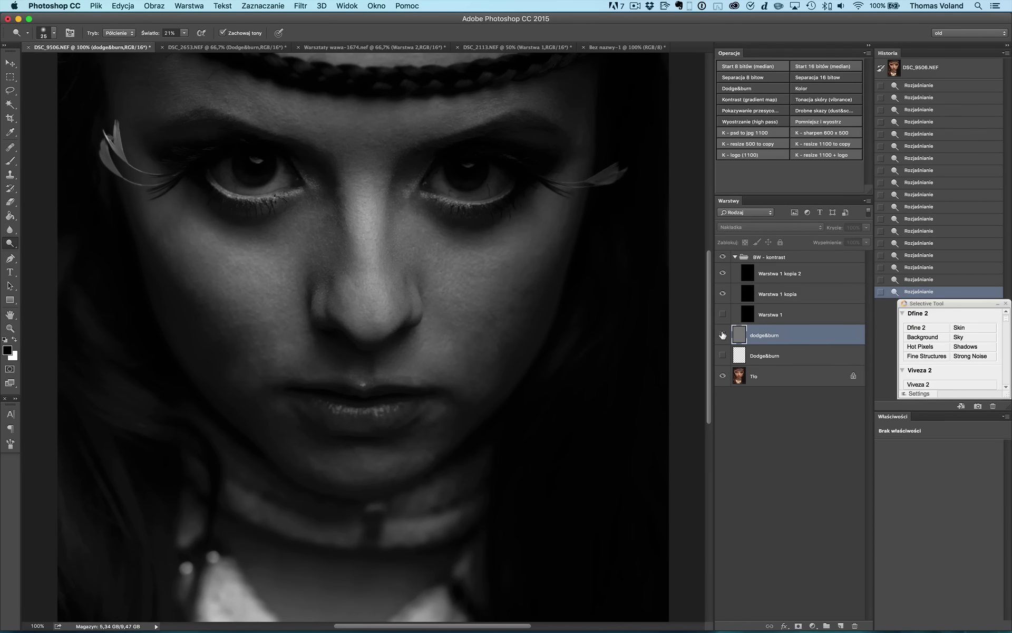
click(723, 335)
key(bracketleft)
key(bracketleft)
key(bracketleft)
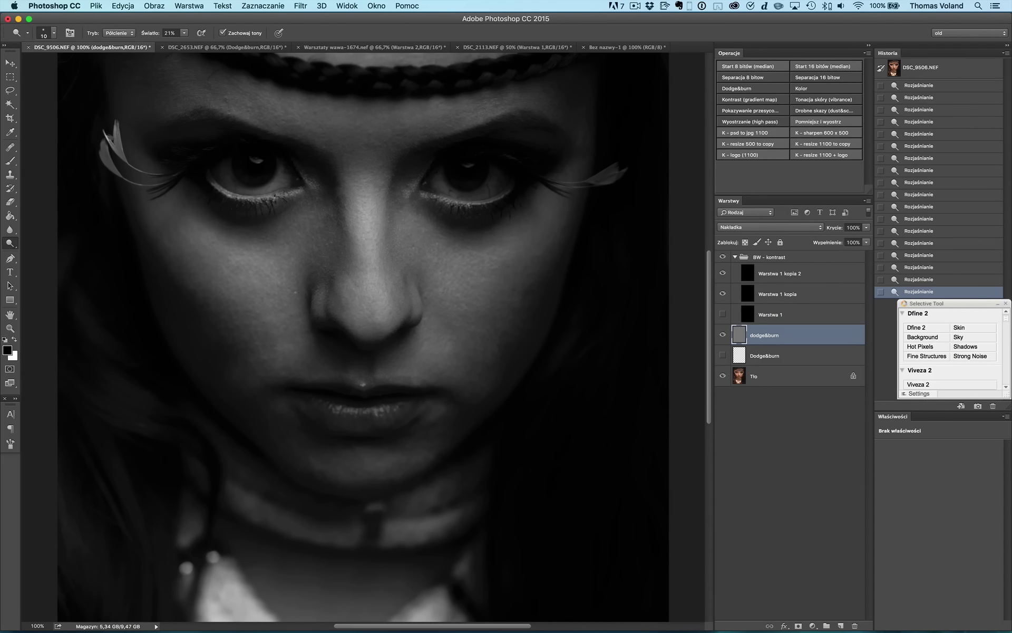
key(bracketleft)
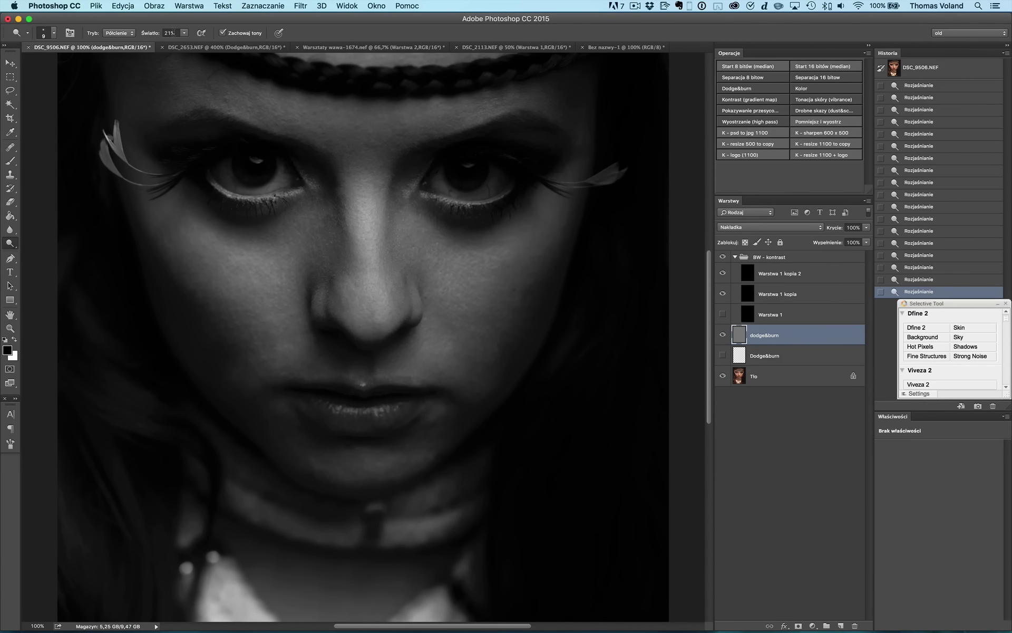
key(1)
key(bracketright)
key(bracketright)
key(bracketright)
key(super+n)
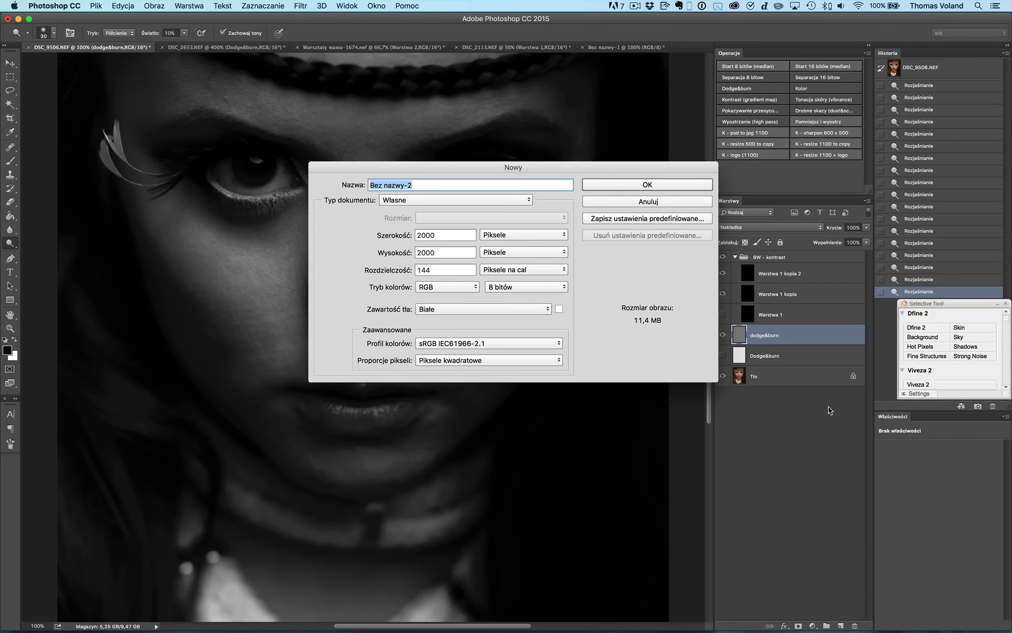
Create the new document and fill its canvas with a mid-grey foreground colour.
key(Return)
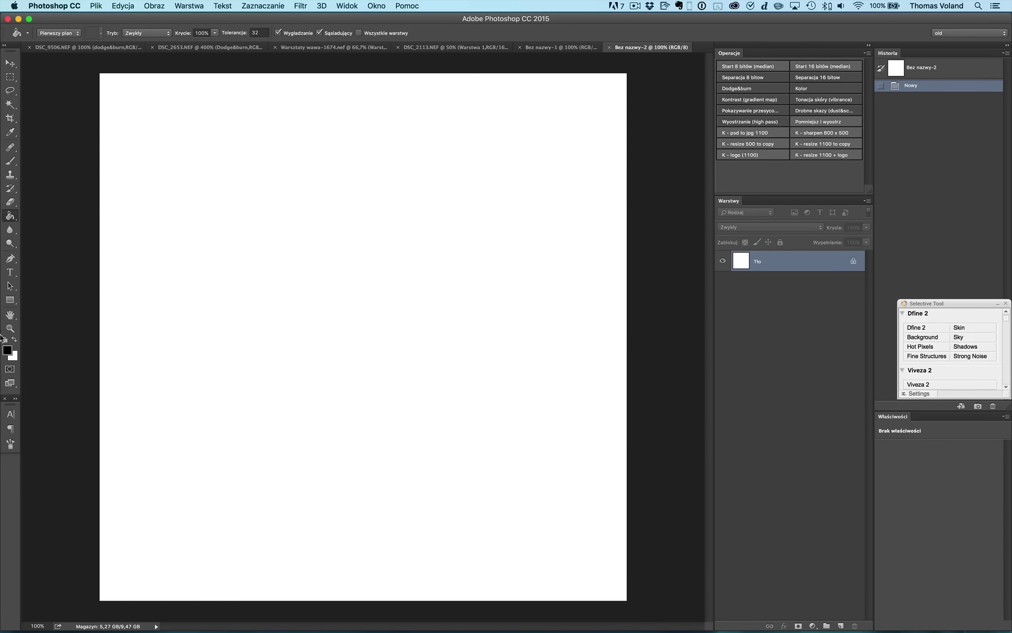
click(7, 350)
drag(636, 207, 552, 206)
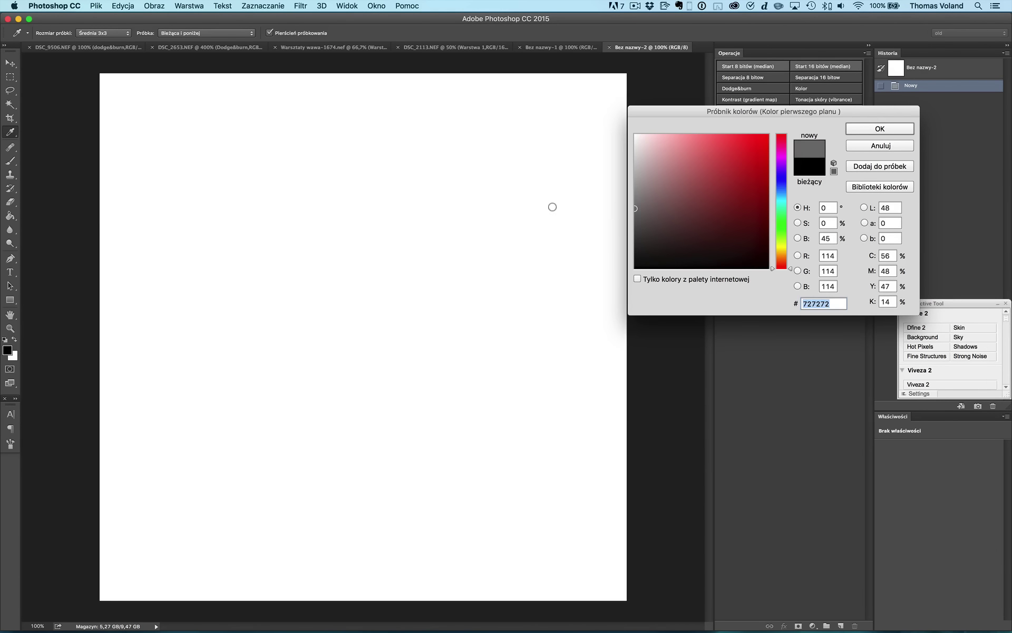
click(892, 129)
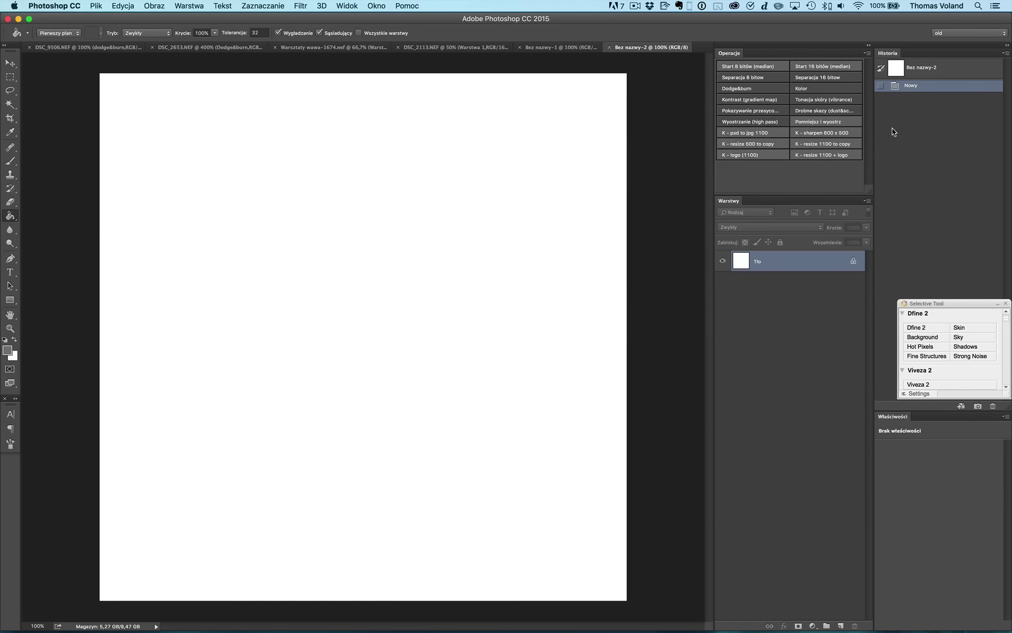
click(317, 235)
Dodge a zigzag across the grey canvas, then return to the DSC_9506 portrait.
click(8, 243)
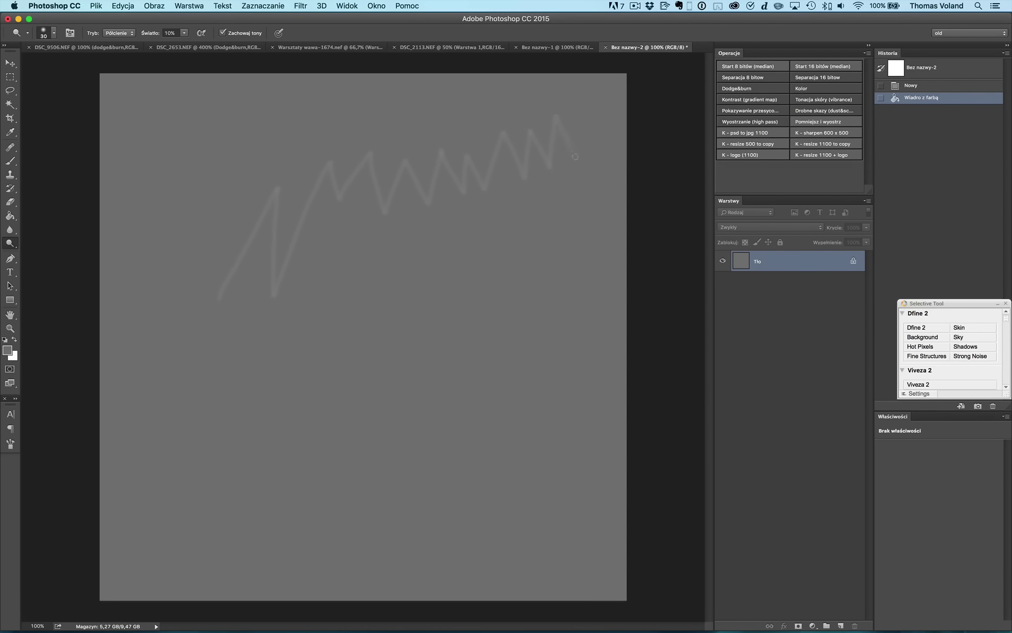
drag(583, 109, 600, 148)
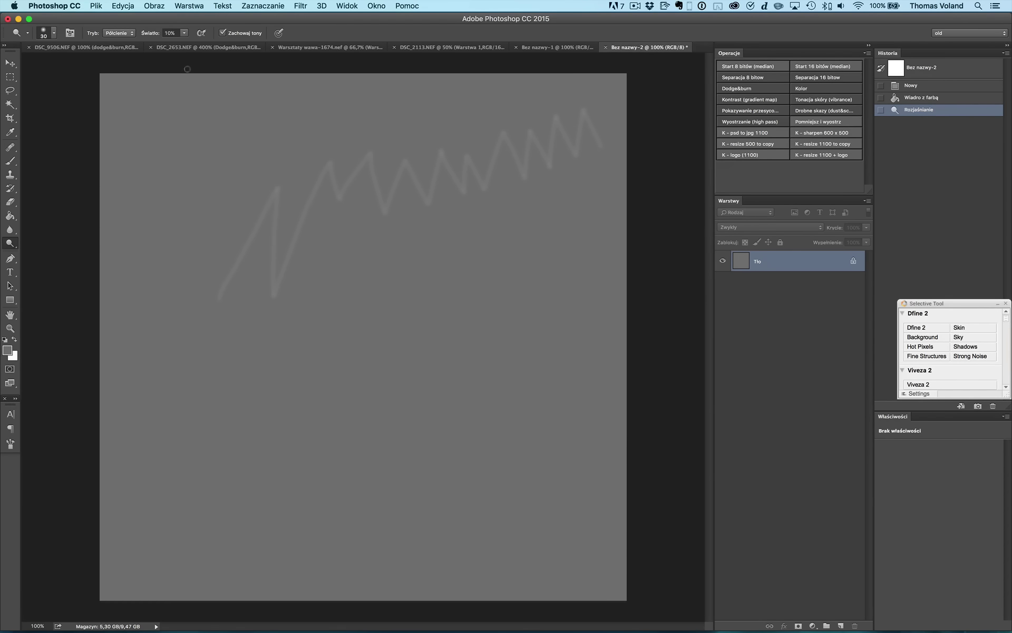
click(93, 47)
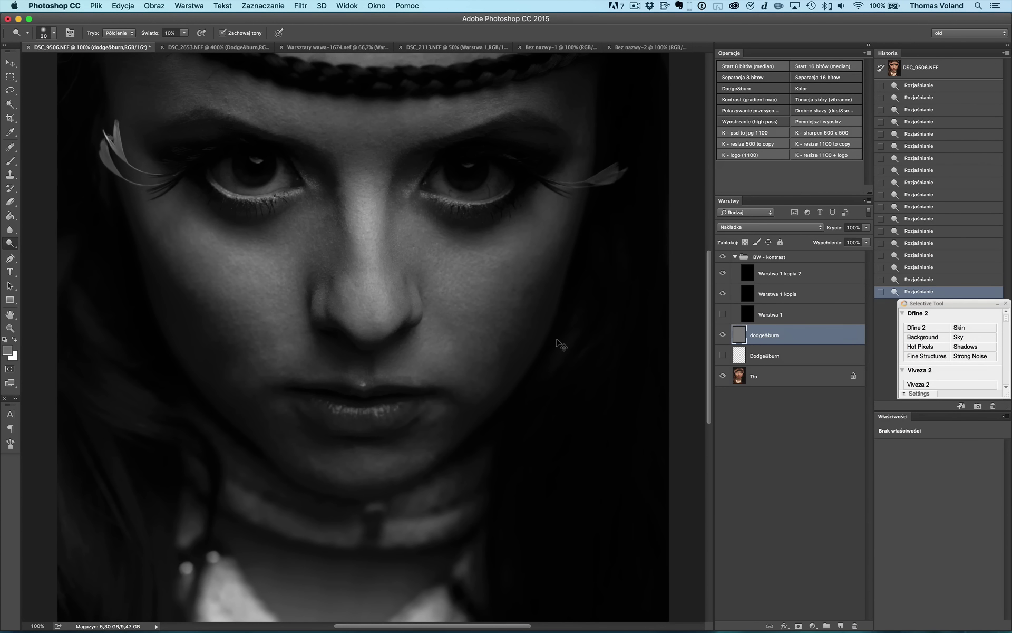
Delete both dodge&burn layers and add a Curves layer with its midpoint lowered to 130/109.
shift+click(799, 356)
key(Delete)
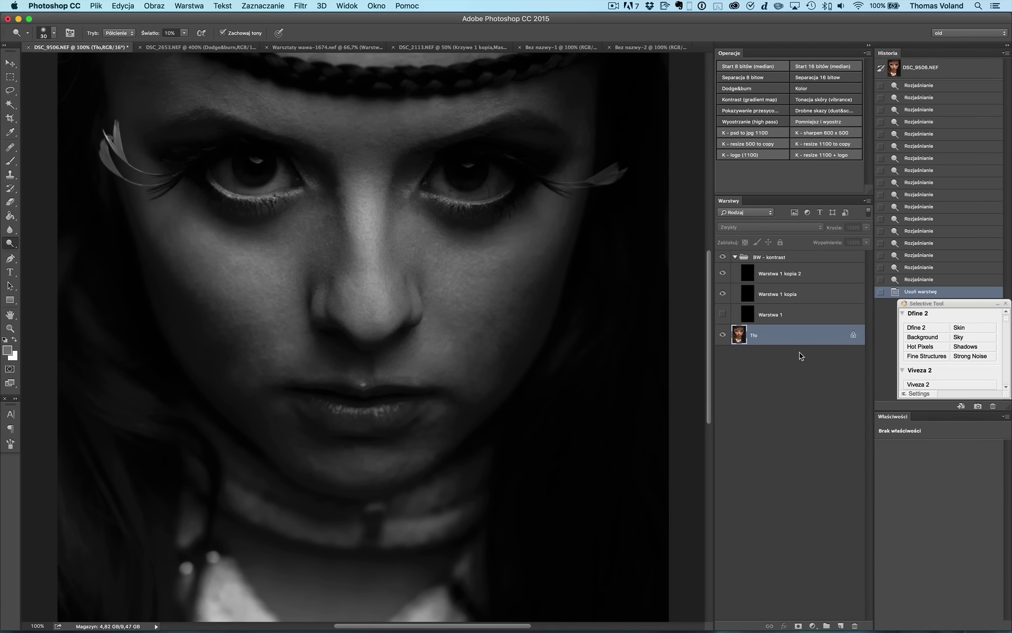
click(812, 626)
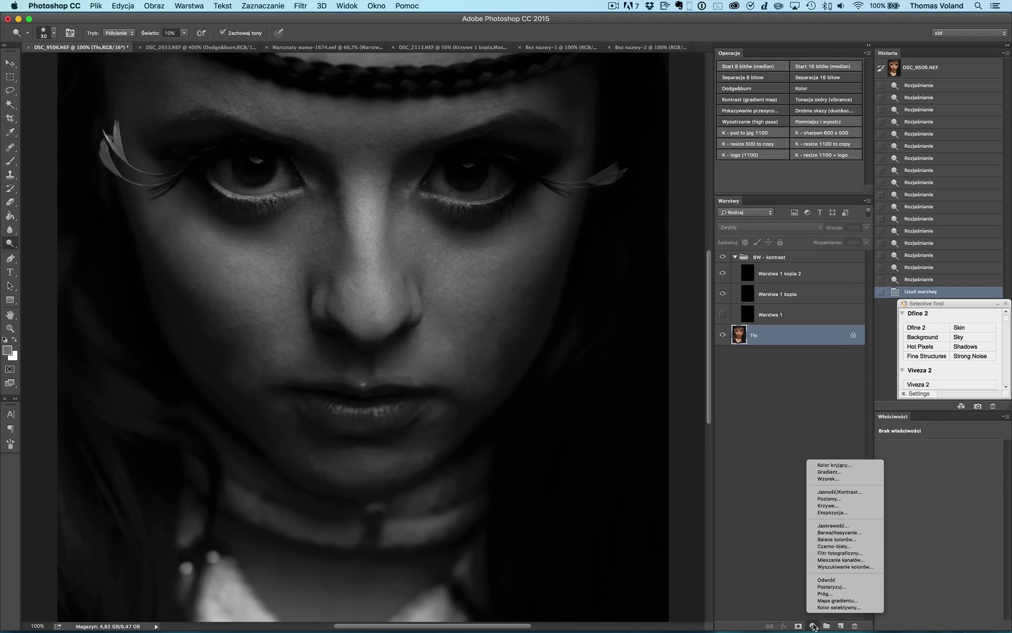
click(831, 505)
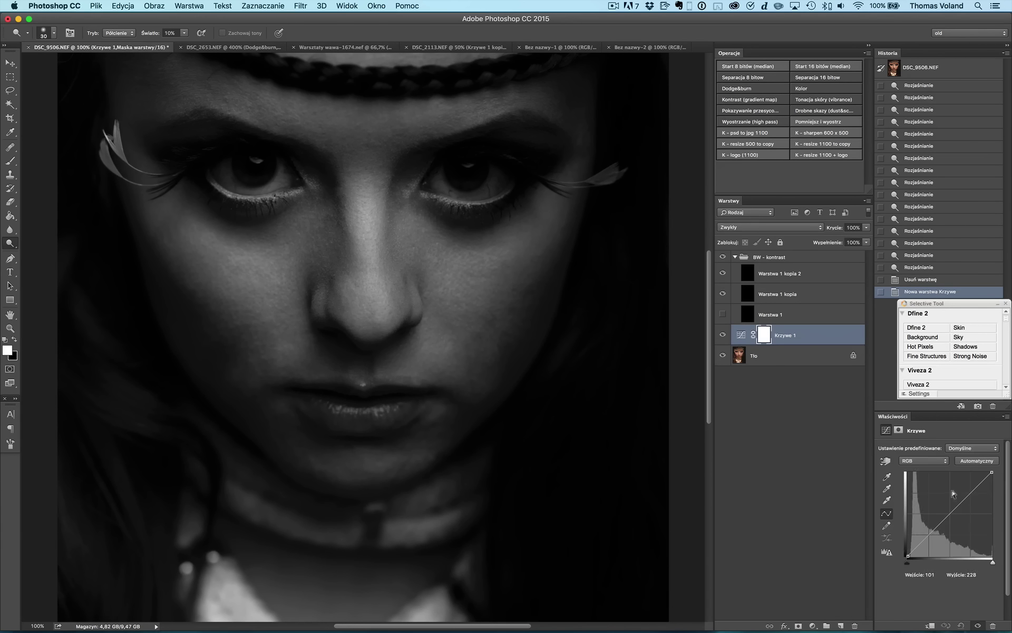
drag(950, 514, 951, 520)
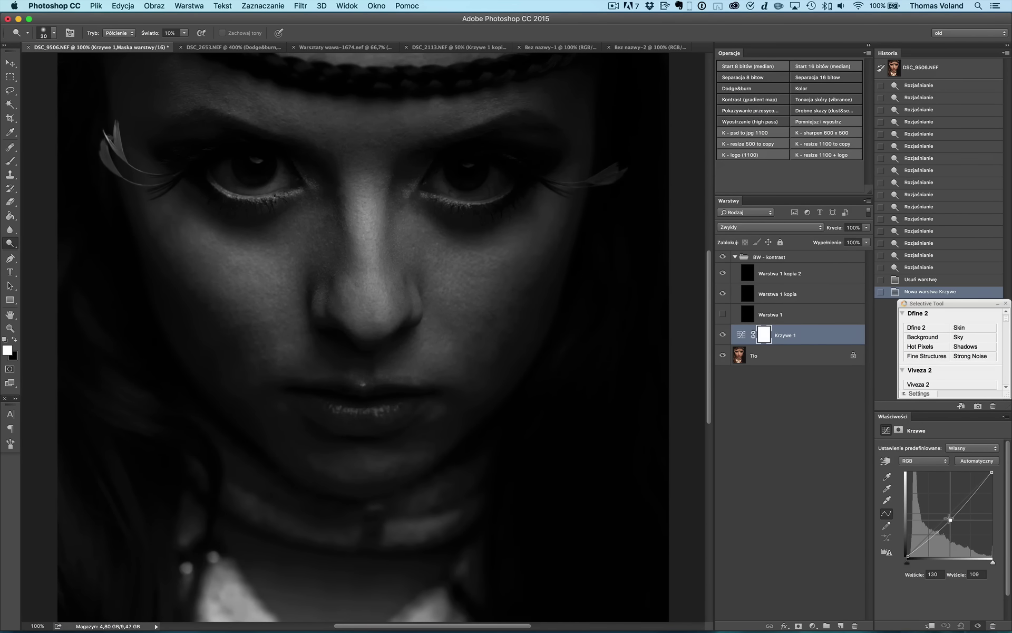
Add a second Curves layer with its midtones lifted to brighten the portrait.
click(813, 626)
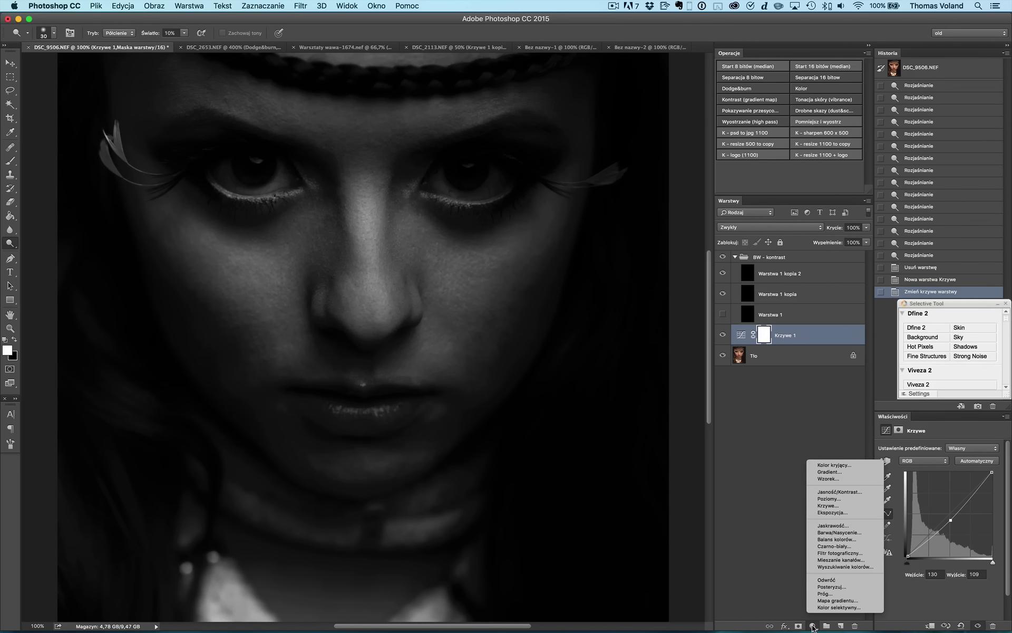
click(835, 505)
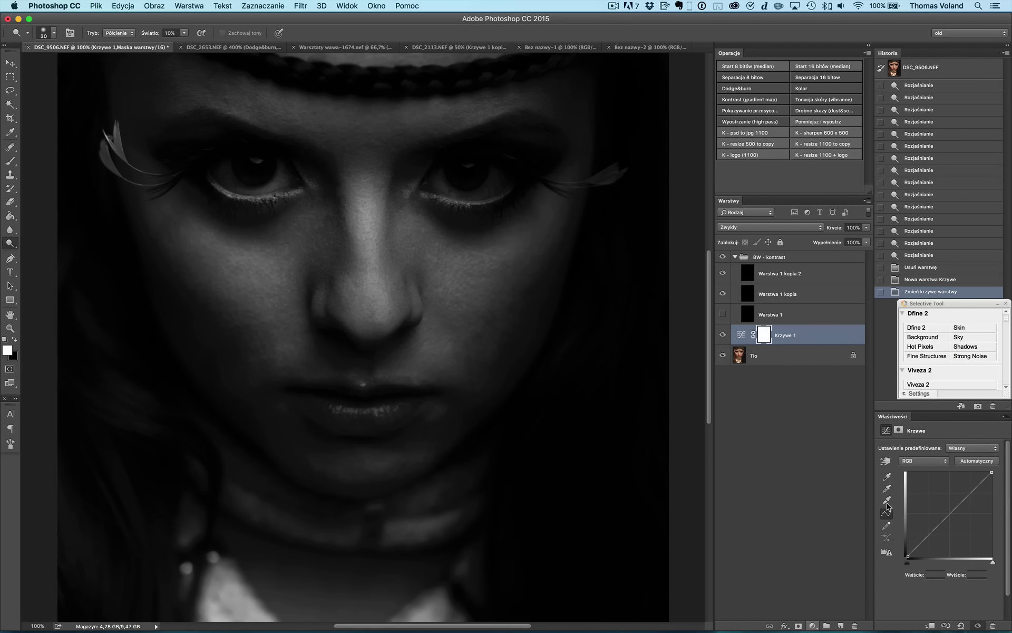
click(944, 510)
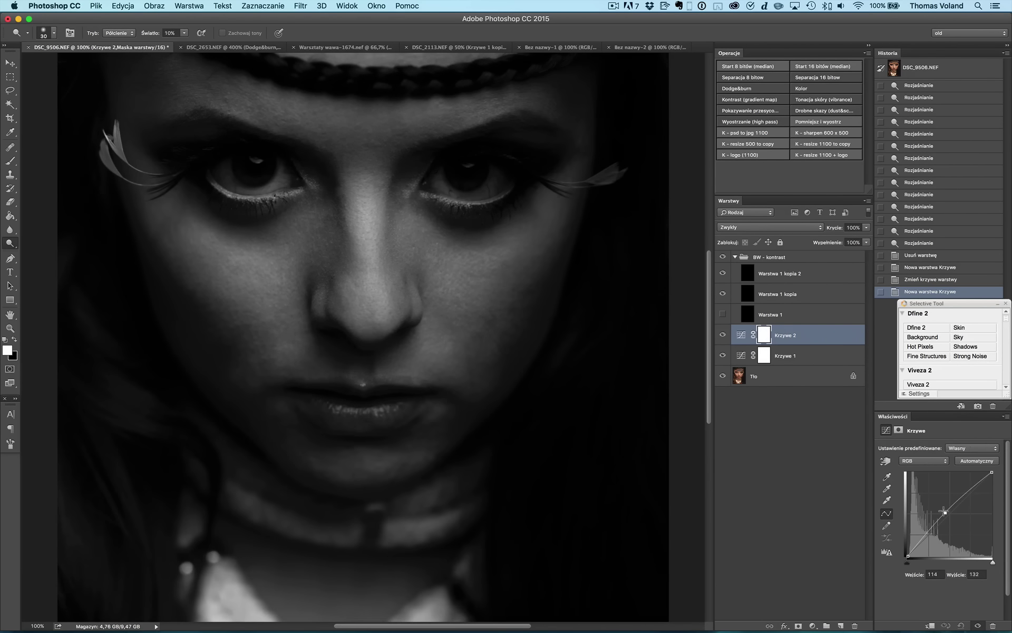
drag(944, 510, 942, 509)
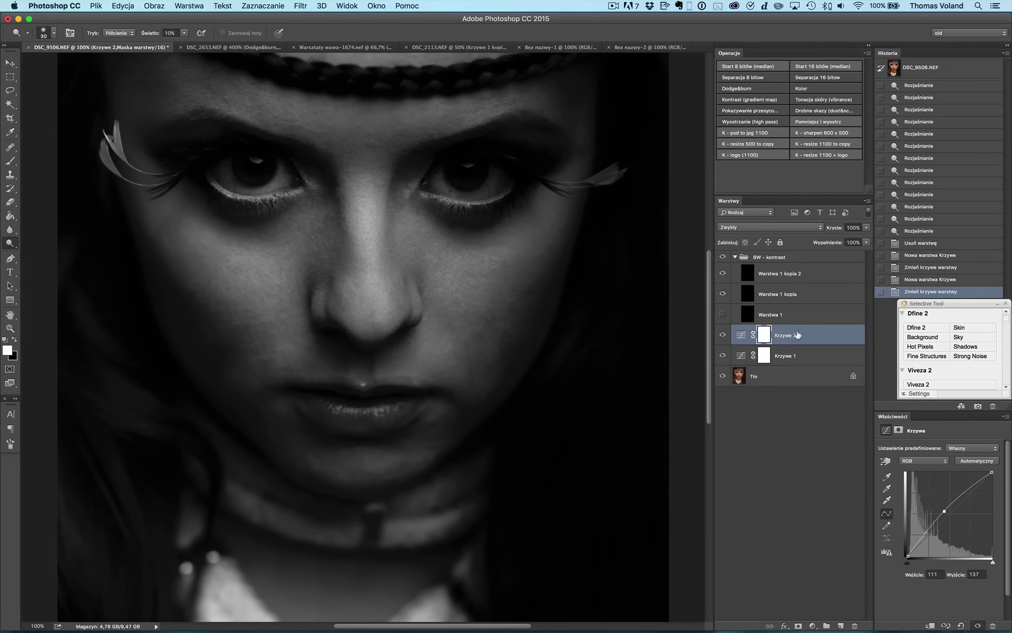
Rename Krzywe 2 to dodge and Krzywe 1 to burn.
double_click(786, 334)
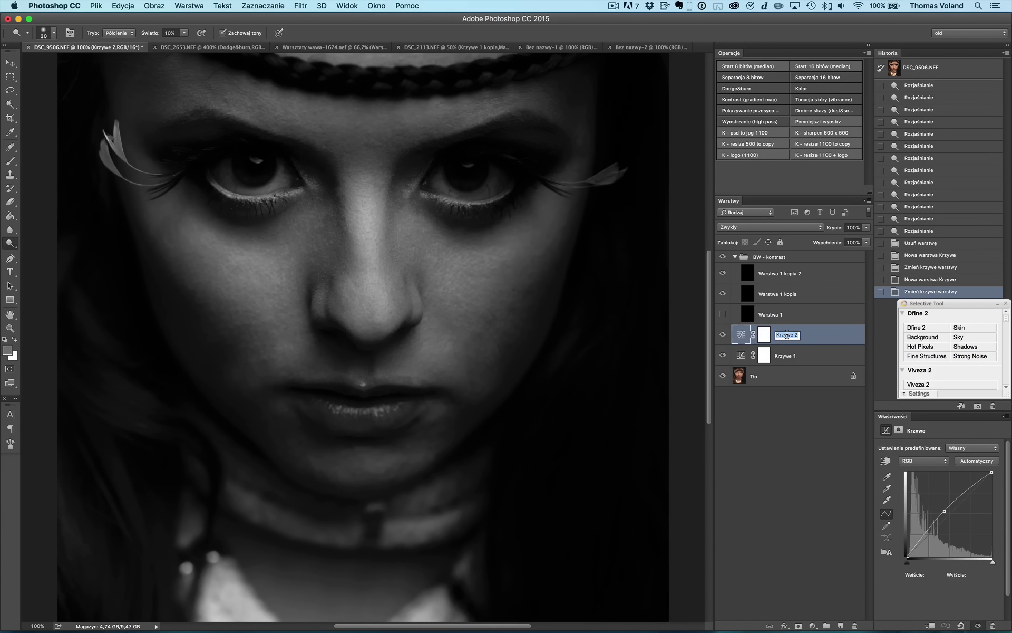
text(dodge)
key(Return)
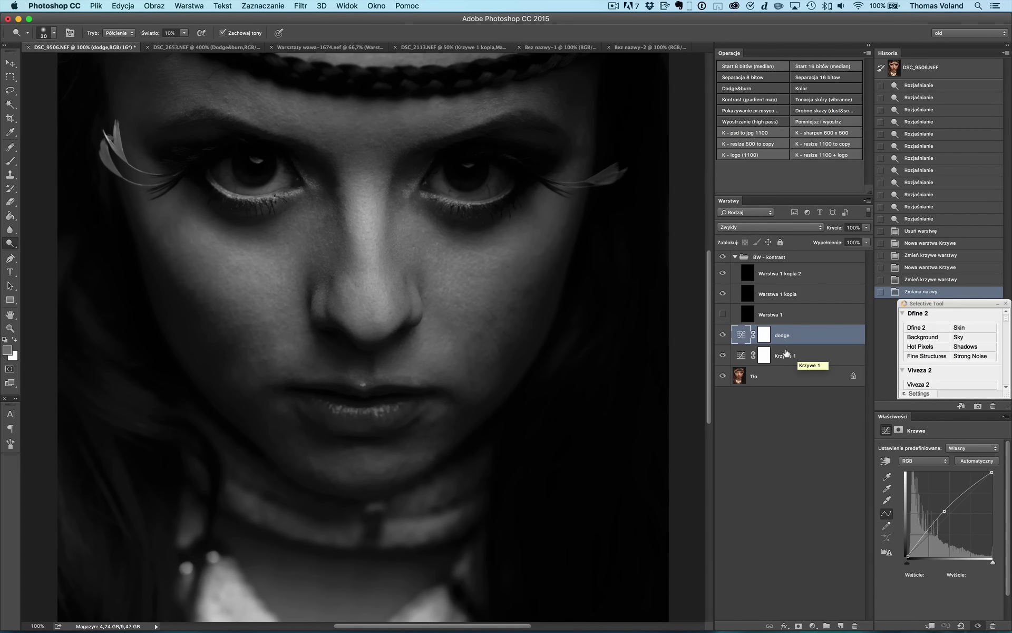
double_click(787, 355)
text(burn)
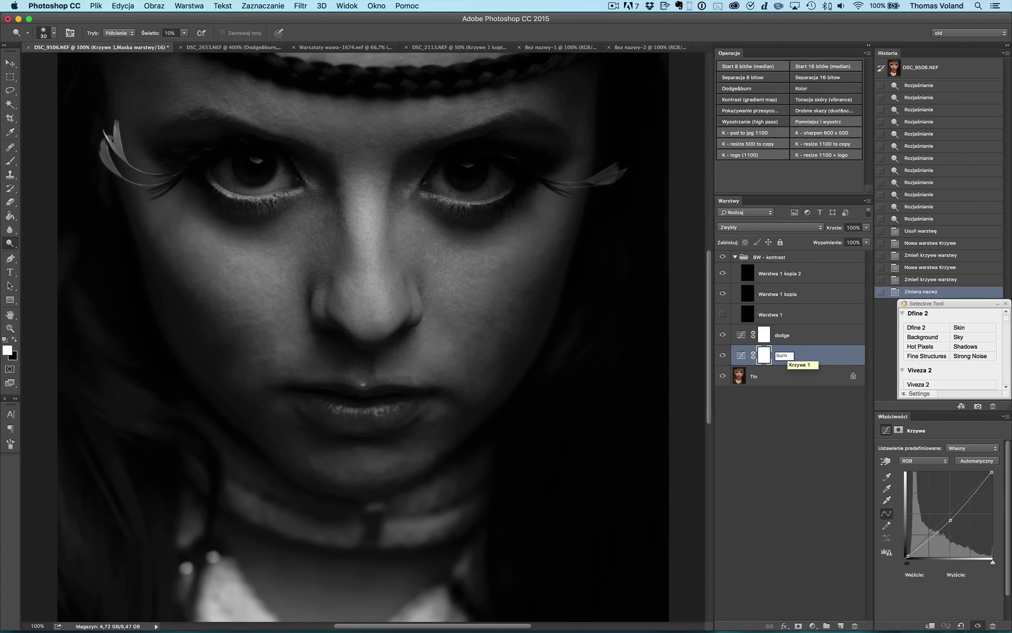
key(Return)
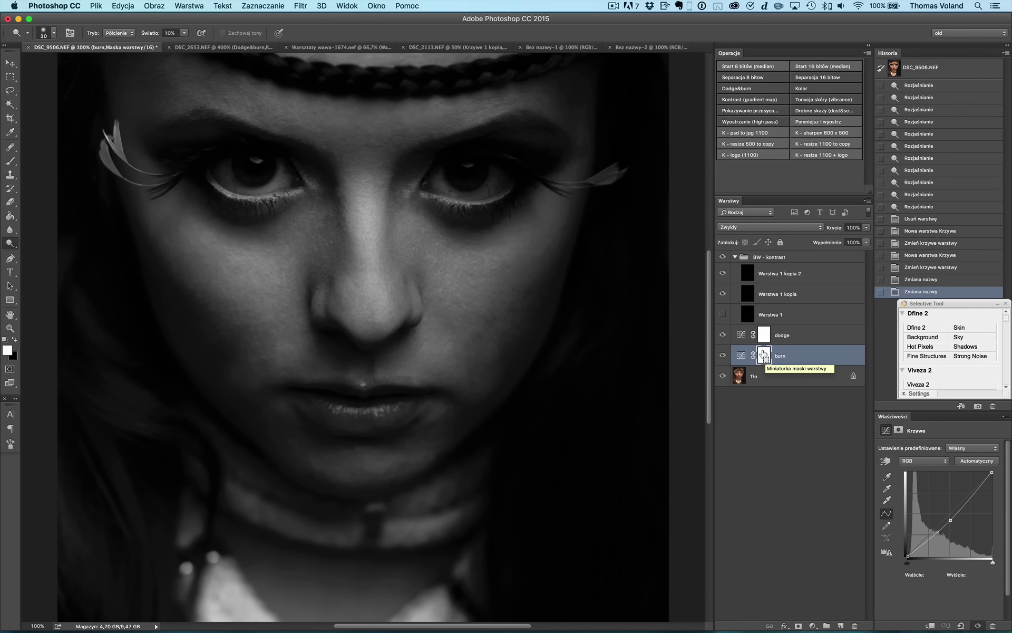
Invert the burn and dodge layer masks to solid black.
key(super+i)
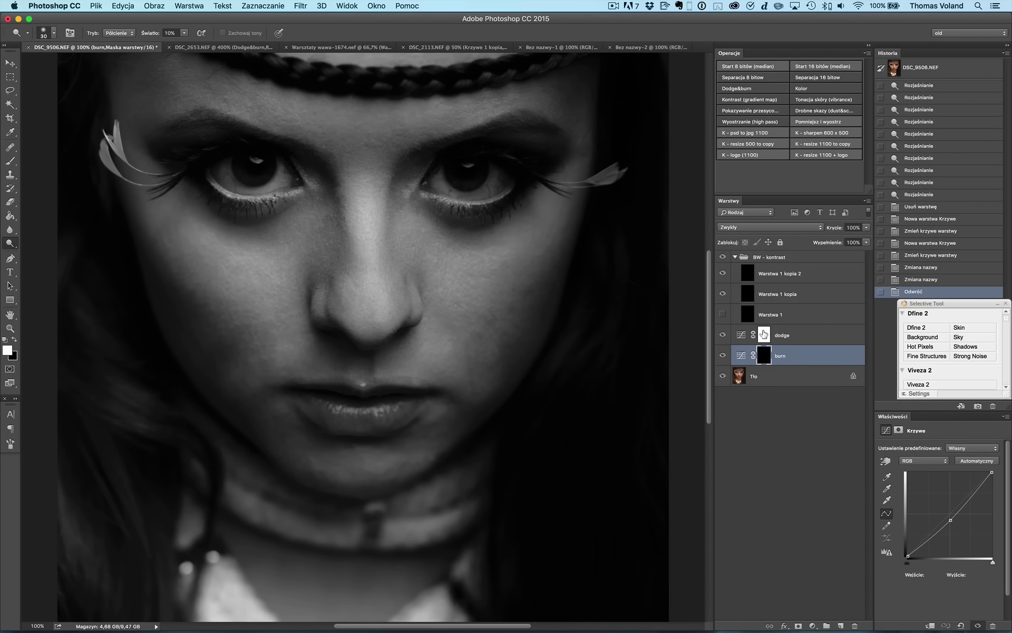
click(764, 334)
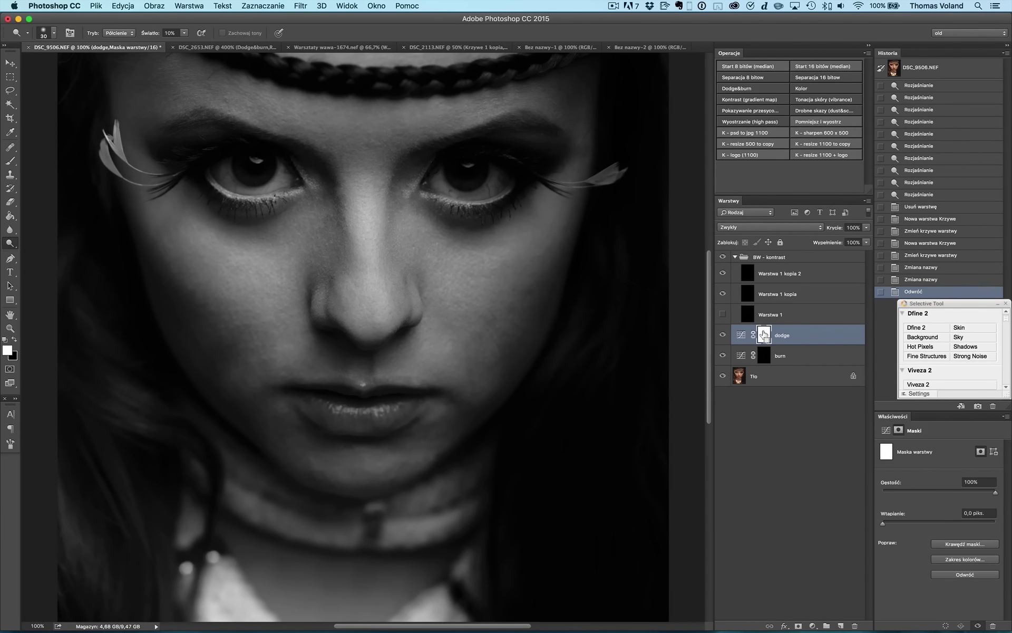
key(super+i)
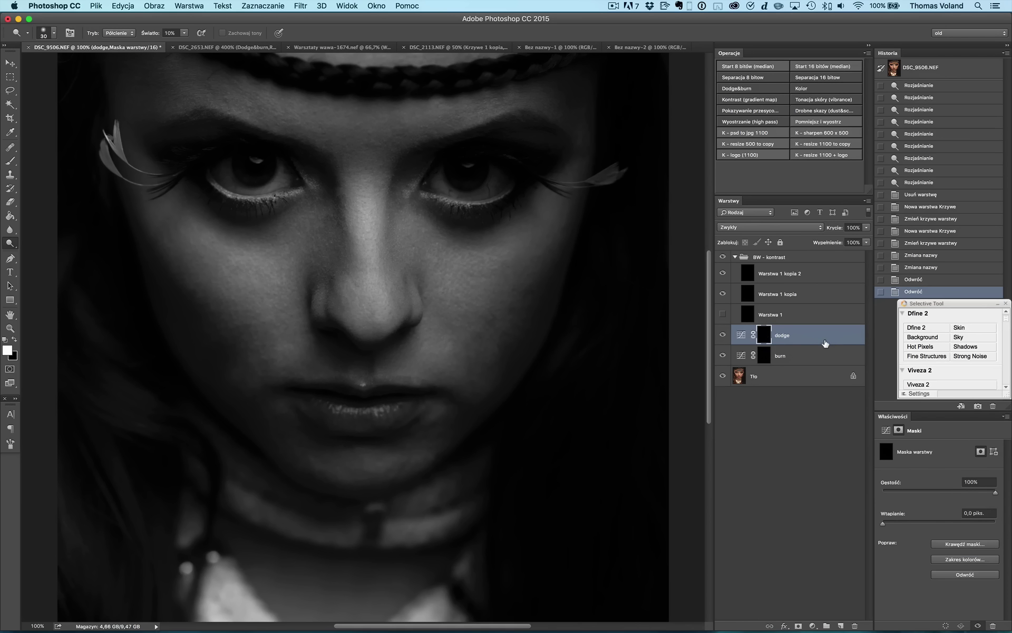
click(826, 343)
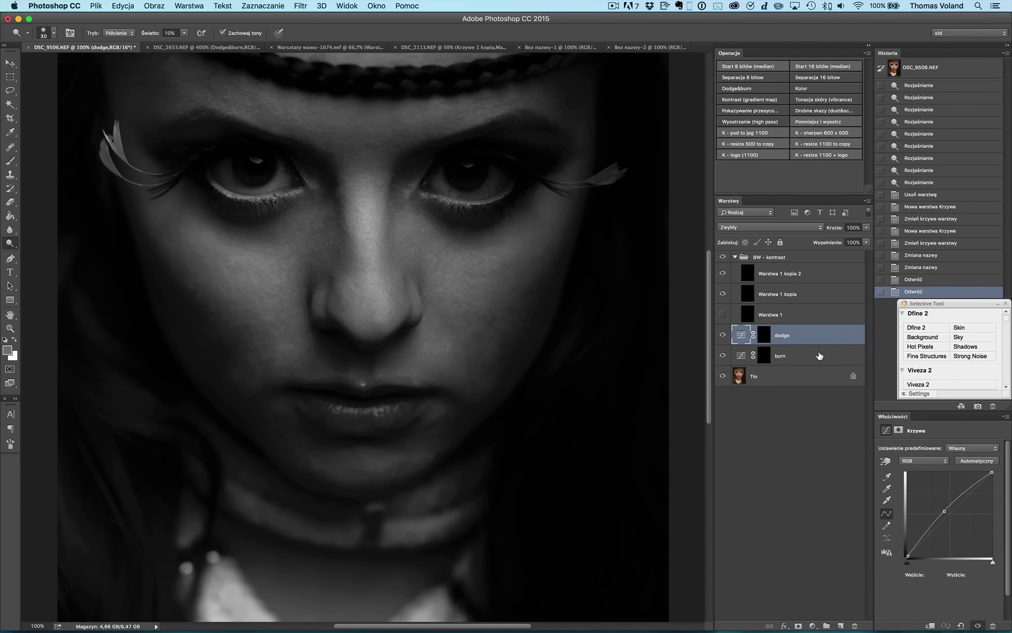
Group dodge and burn into Grupa 1, toggle its visibility to compare, and expand it.
shift+click(819, 356)
key(super+g)
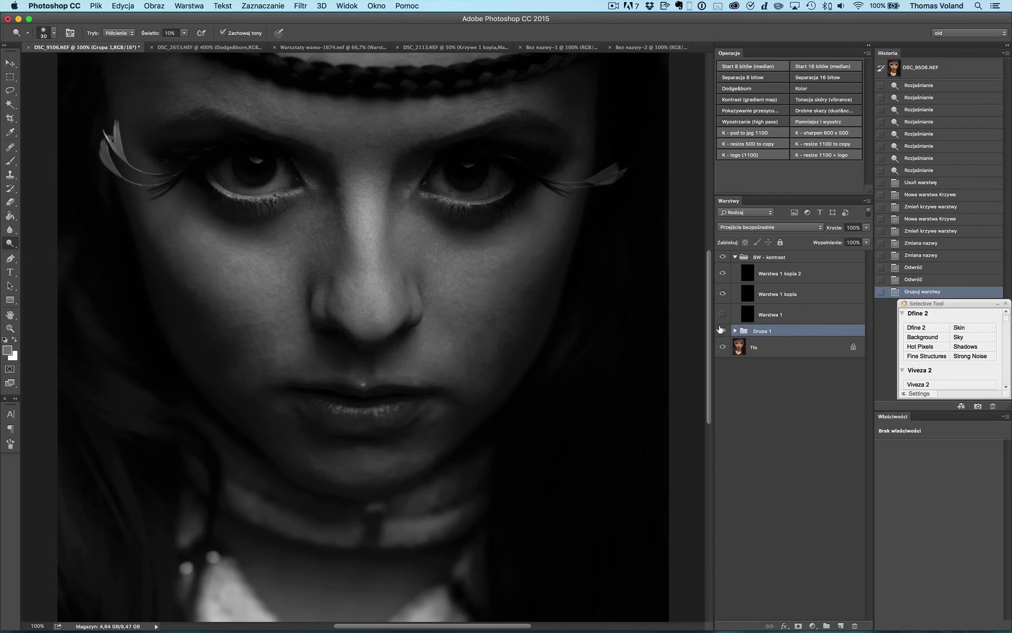
click(721, 330)
click(720, 330)
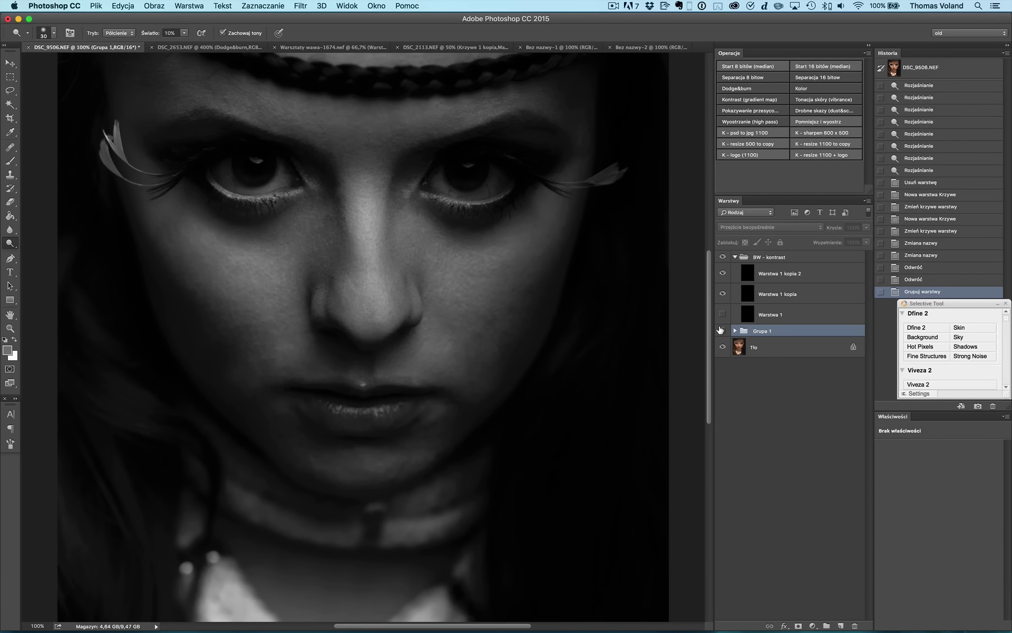
click(721, 330)
click(721, 330)
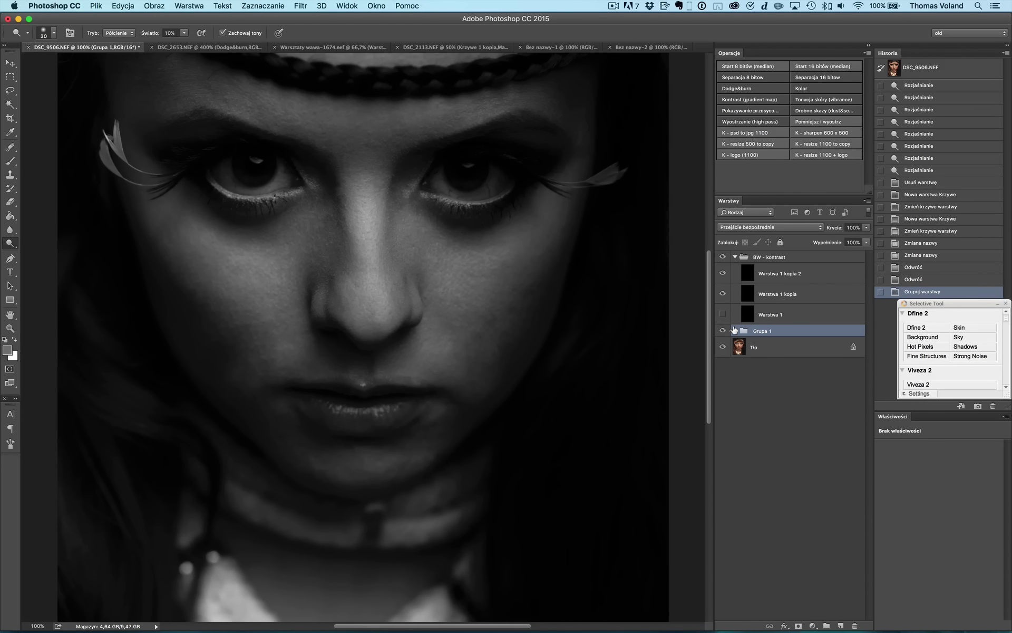
click(734, 331)
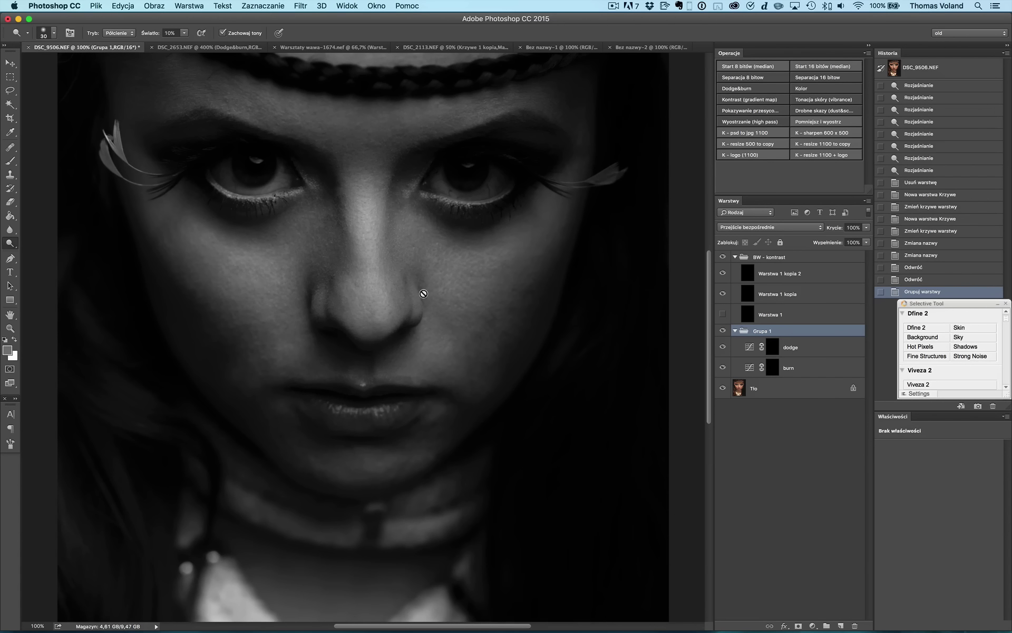
Set up the Brush painting white and target the dodge layer's mask.
click(13, 162)
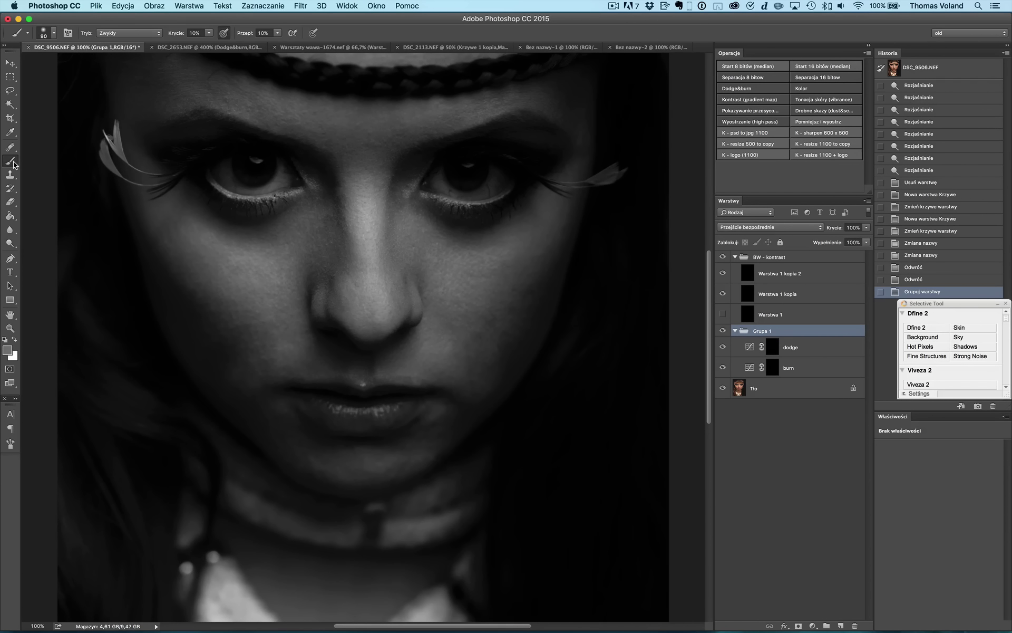
key(d)
key(x)
click(826, 353)
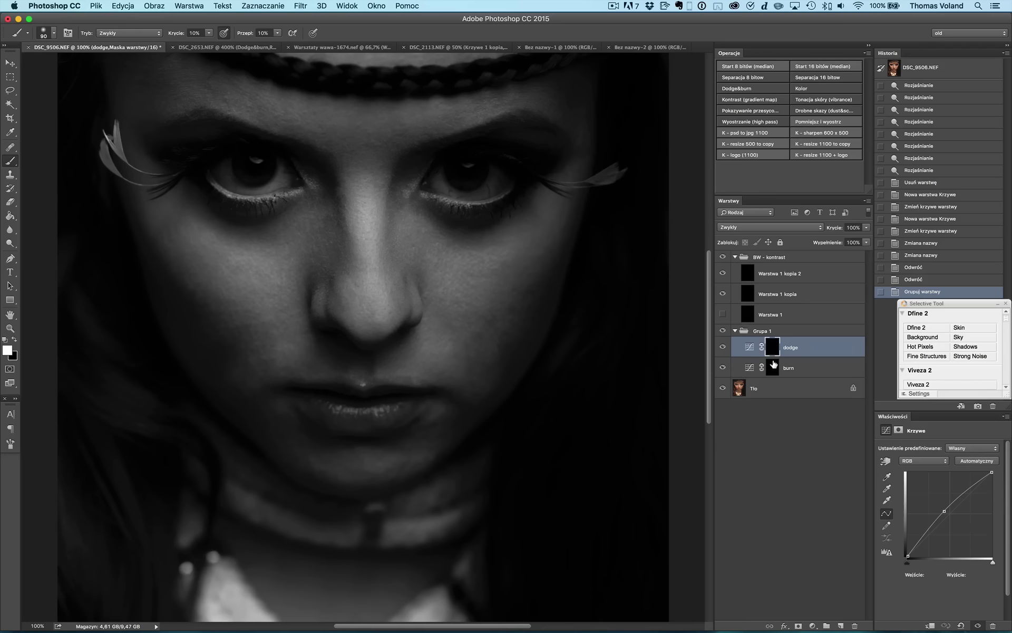
click(773, 364)
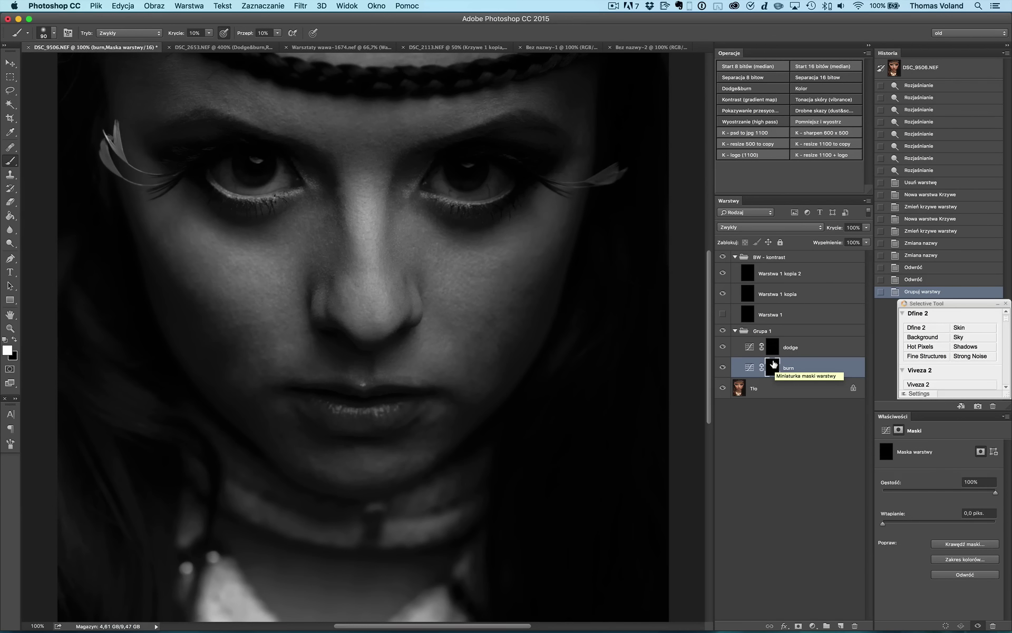
click(773, 346)
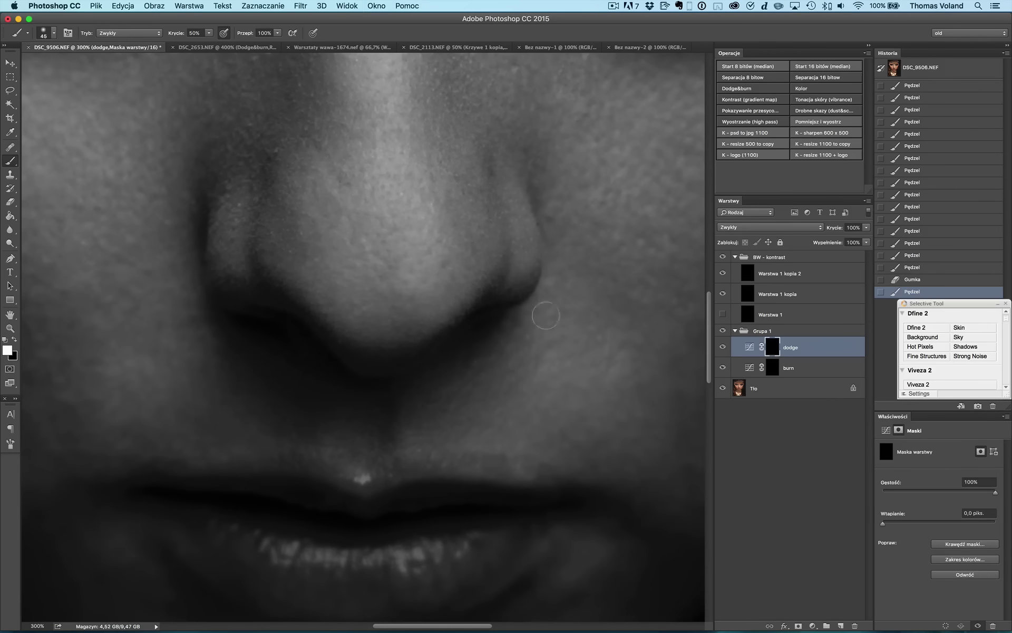
Paint brightening onto the cheek beside the nose with a smaller brush.
drag(564, 311, 350, 254)
key(bracketleft)
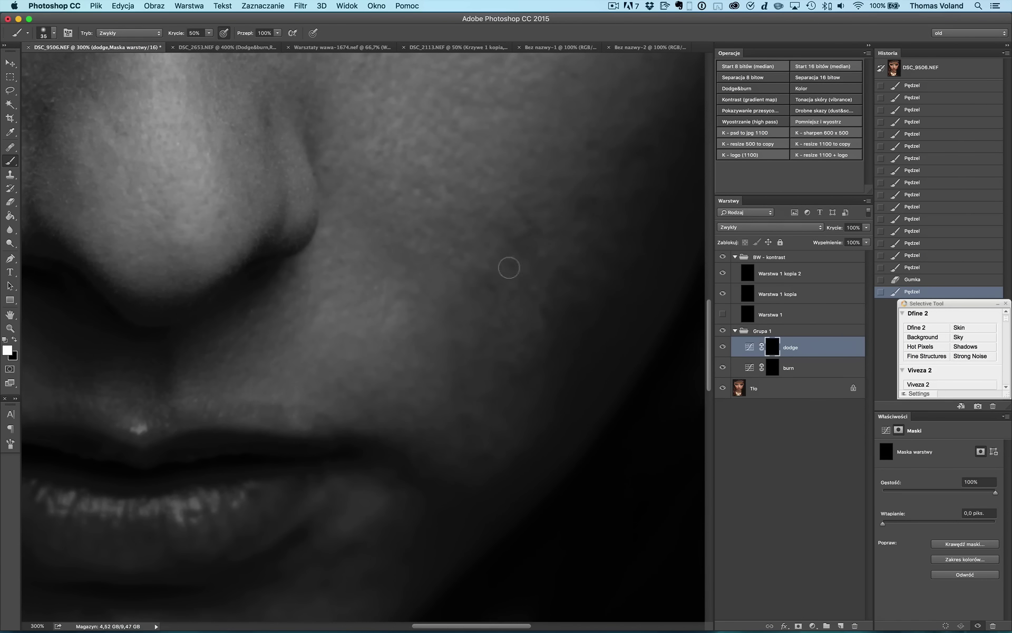
key(bracketleft)
key(bracketleft)
drag(537, 226, 510, 253)
click(520, 216)
click(540, 243)
click(519, 247)
click(503, 260)
click(498, 293)
Compare the dodge layer on and off and add more brightening around the cheek.
click(722, 347)
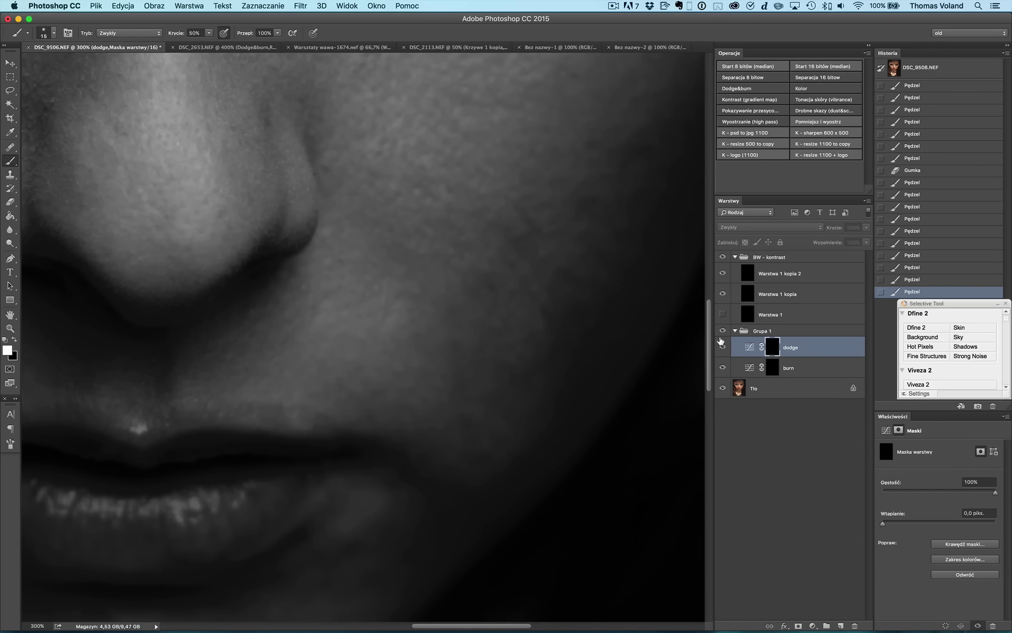
click(723, 345)
click(723, 346)
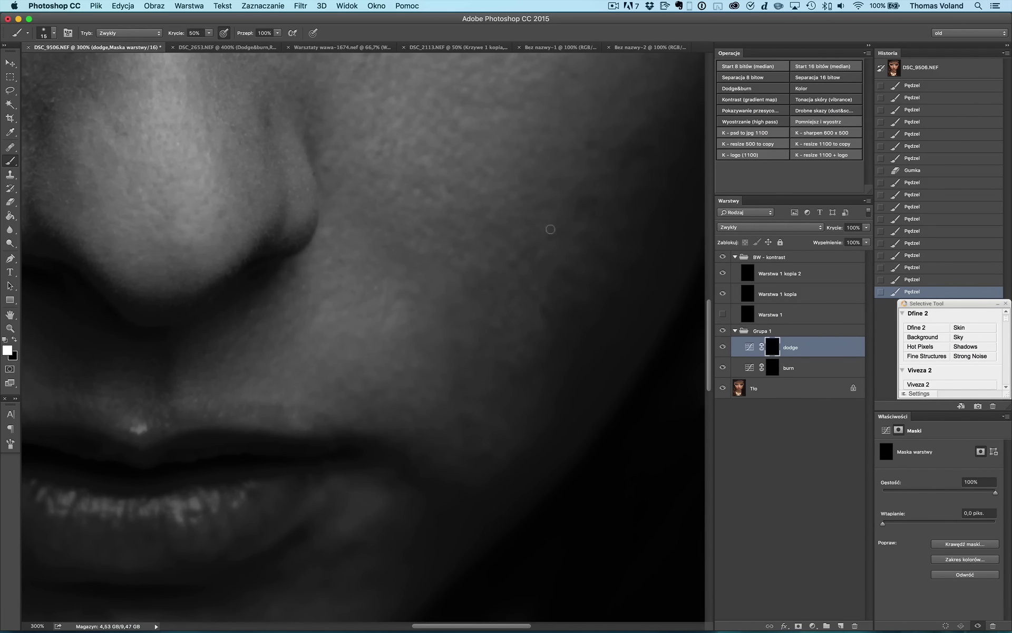
click(551, 230)
click(530, 249)
click(494, 296)
click(506, 238)
click(548, 271)
key(ctrl+minus)
click(723, 346)
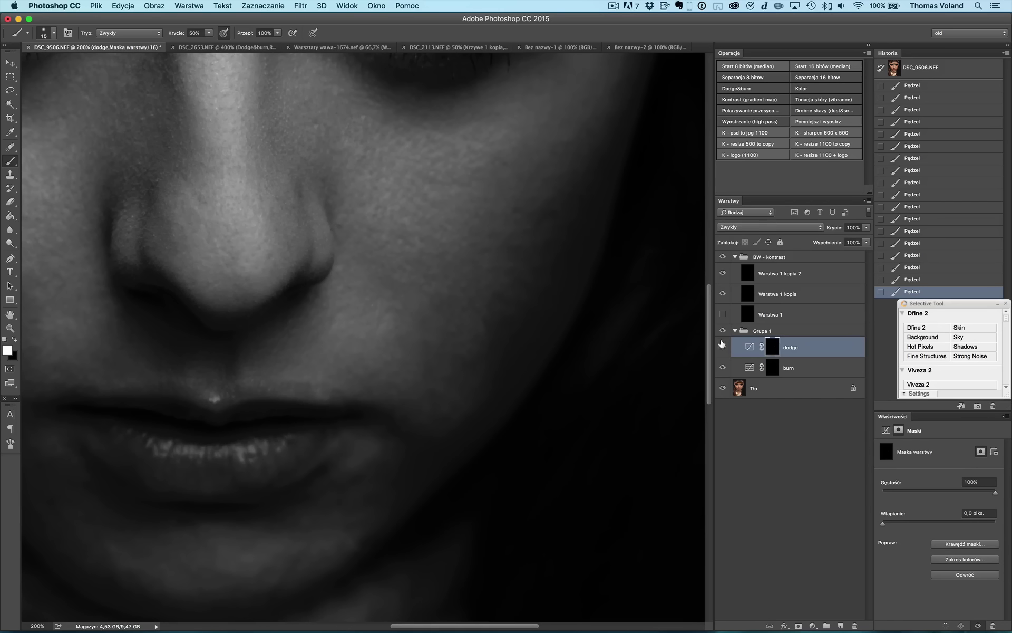
Paint darkening down the bridge of the nose on the burn layer's mask.
click(770, 369)
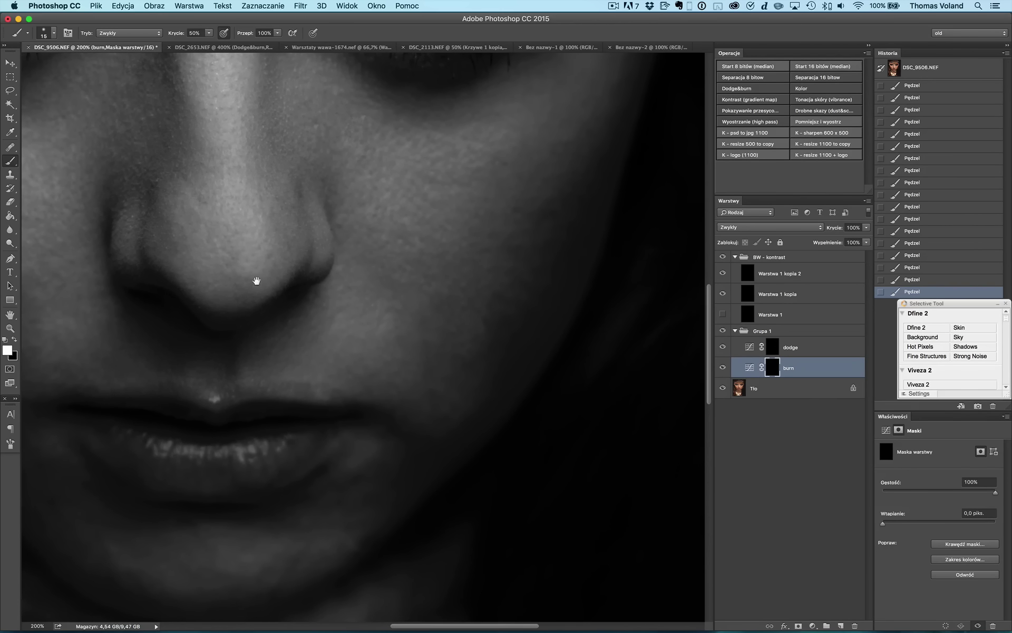
drag(257, 280, 255, 332)
drag(248, 255, 300, 352)
key(bracketright)
key(bracketright)
key(bracketright)
drag(367, 183, 381, 338)
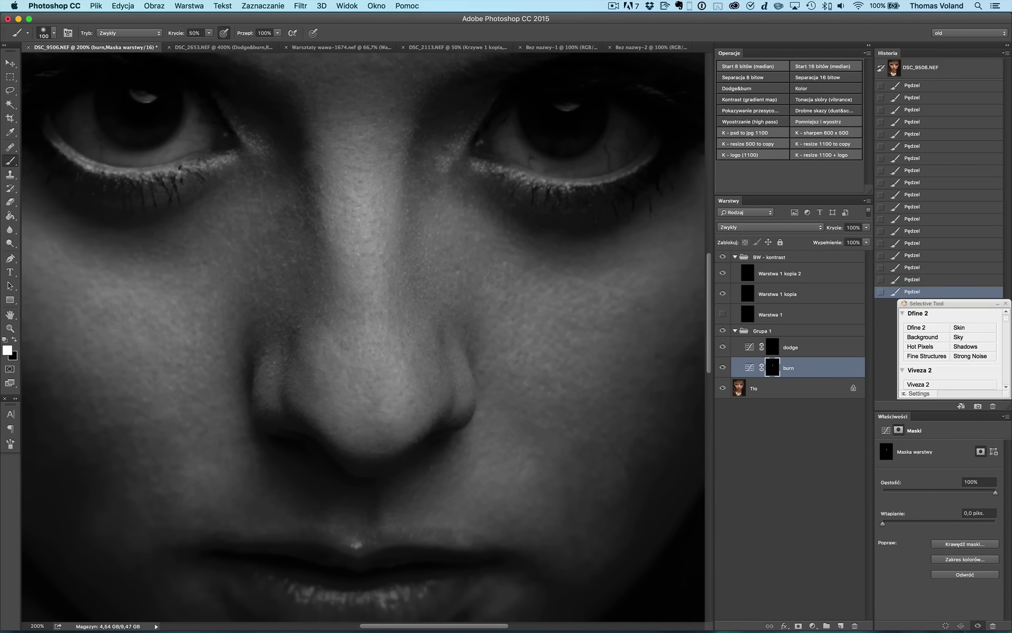
drag(203, 294, 362, 208)
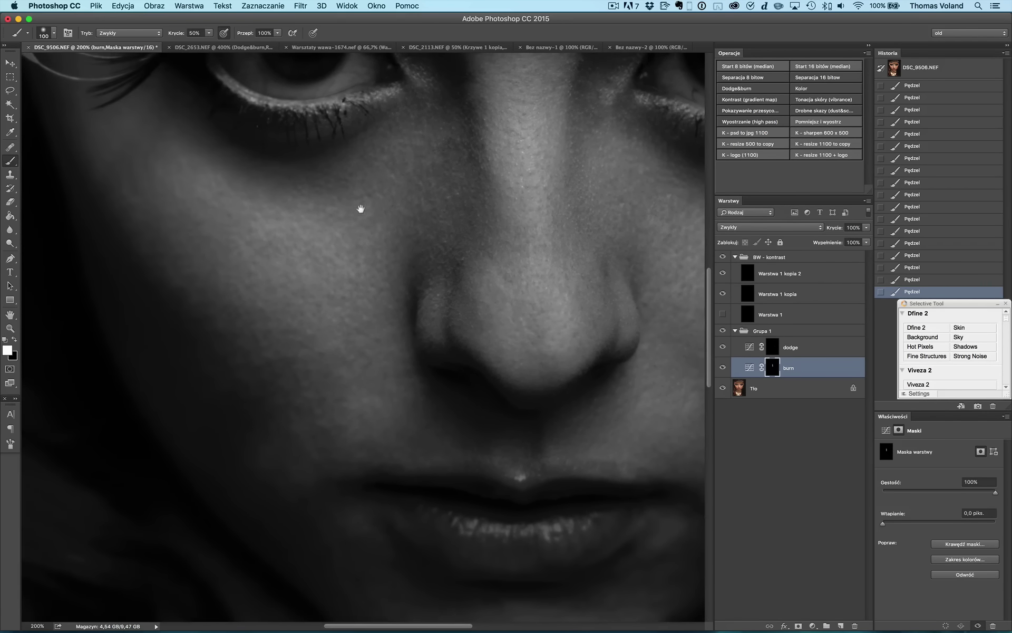
key(bracketleft)
key(bracketleft)
key(bracketleft)
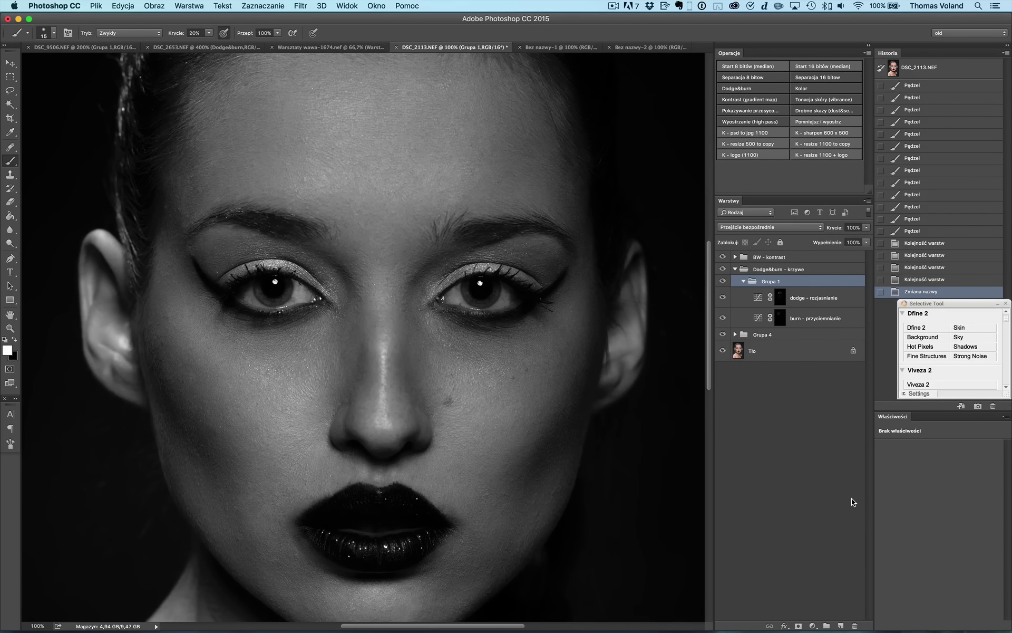
Hide the BW - kontrast group to show colour, and toggle Grupa 1 to compare.
click(723, 256)
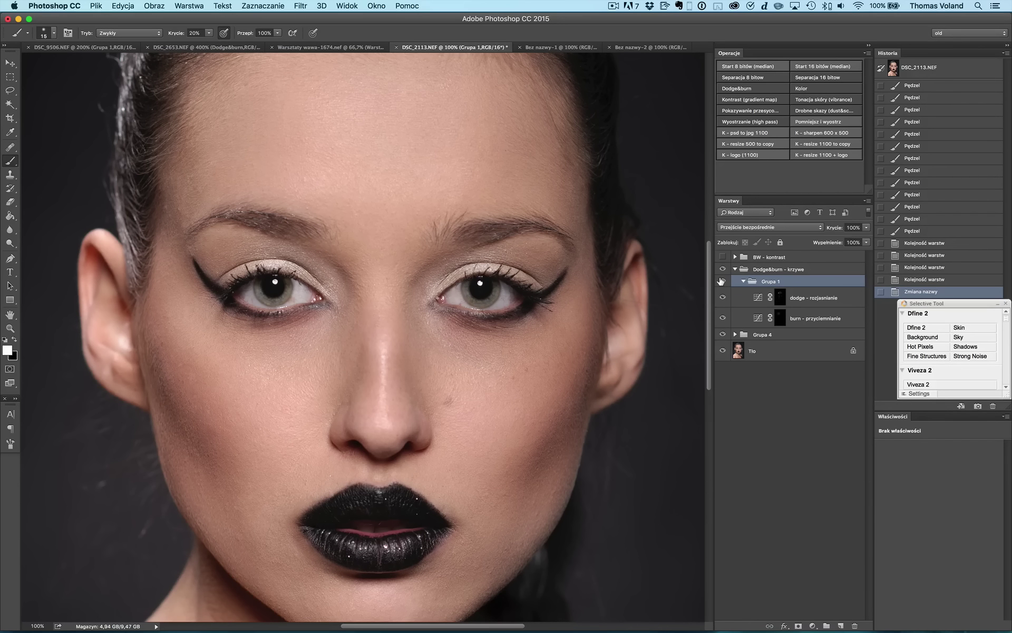
click(722, 281)
click(723, 281)
click(722, 281)
Zoom in under the eye and toggle the Dodge&burn - krzywe group to compare, leaving it on.
key(super+plus)
key(super+plus)
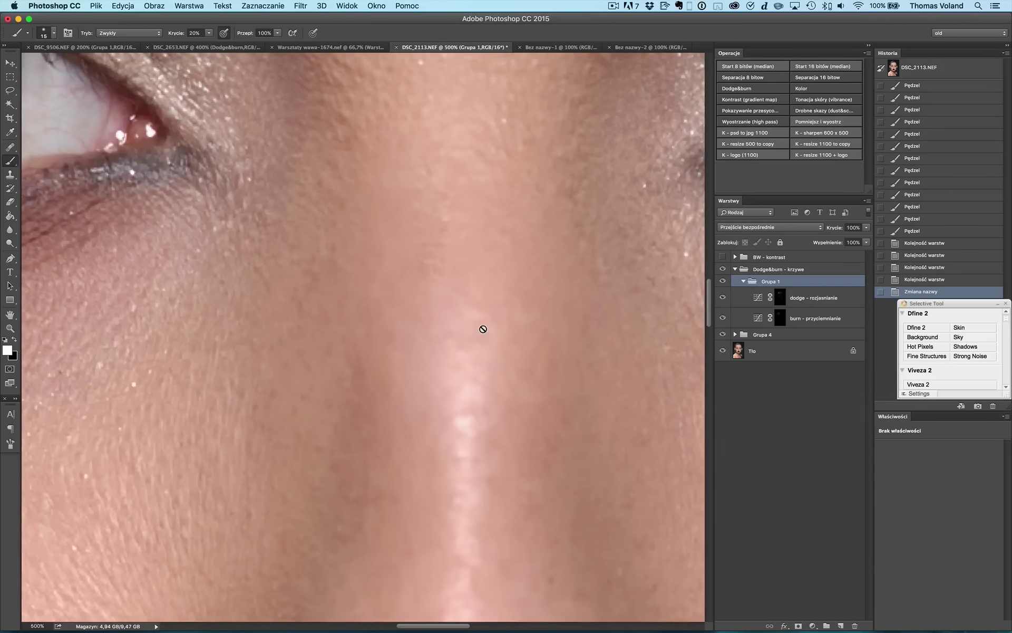
key(super+plus)
key(super+plus)
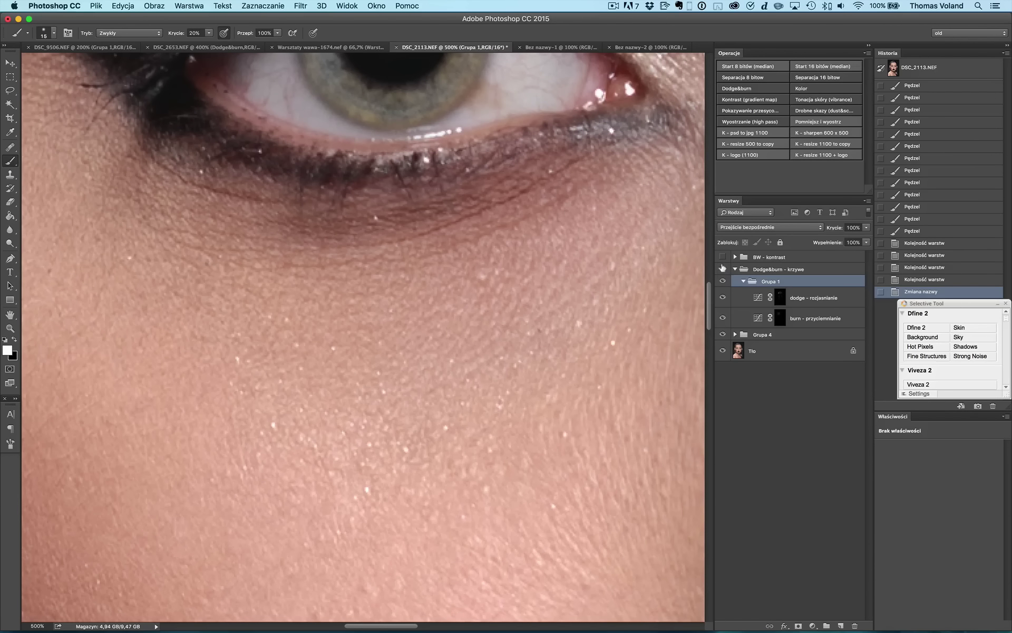
click(723, 269)
click(721, 269)
click(721, 269)
click(721, 269)
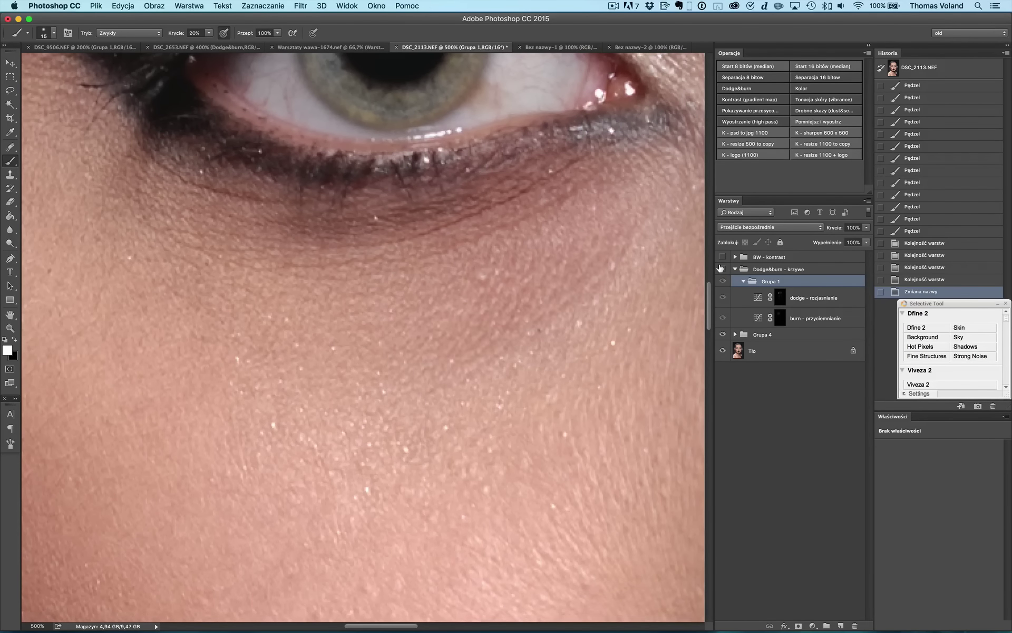
click(721, 269)
click(722, 269)
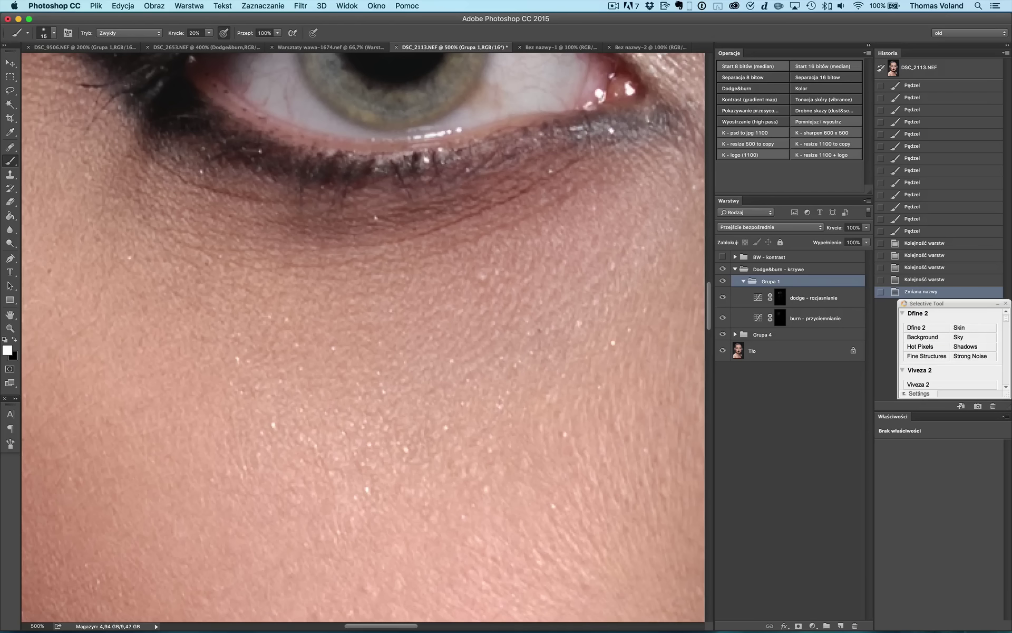
Add and duplicate a Hue/Saturation layer, copying the dodge and burn masks onto the two.
click(812, 625)
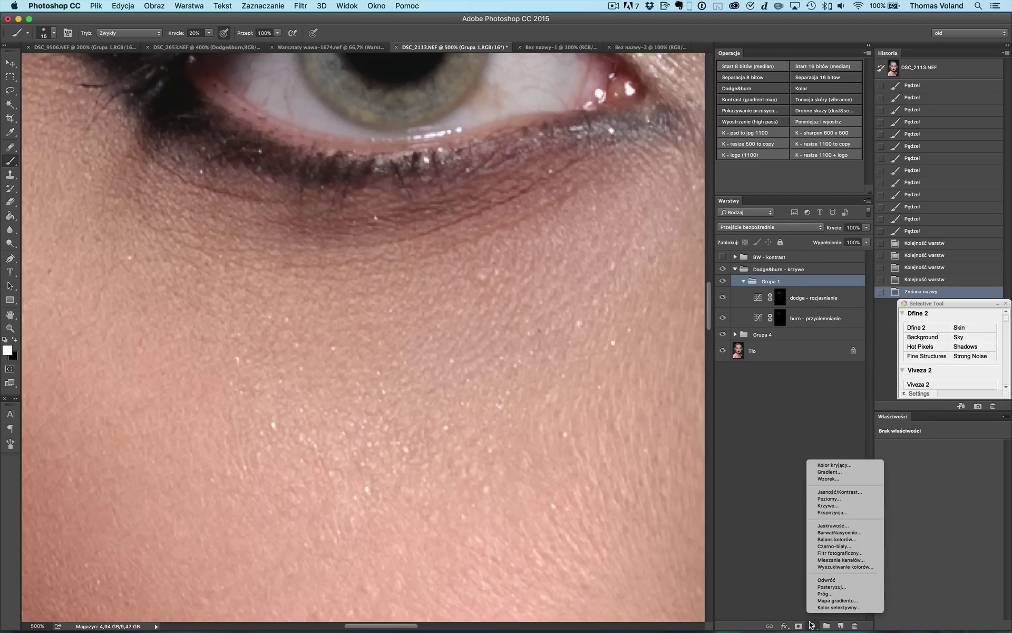
click(855, 533)
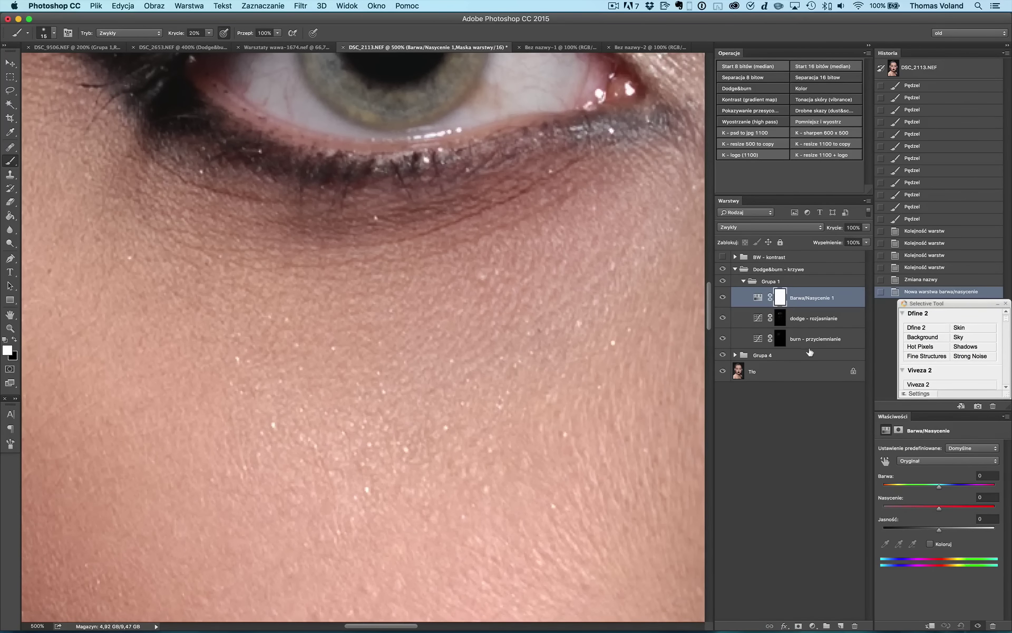
key(super+j)
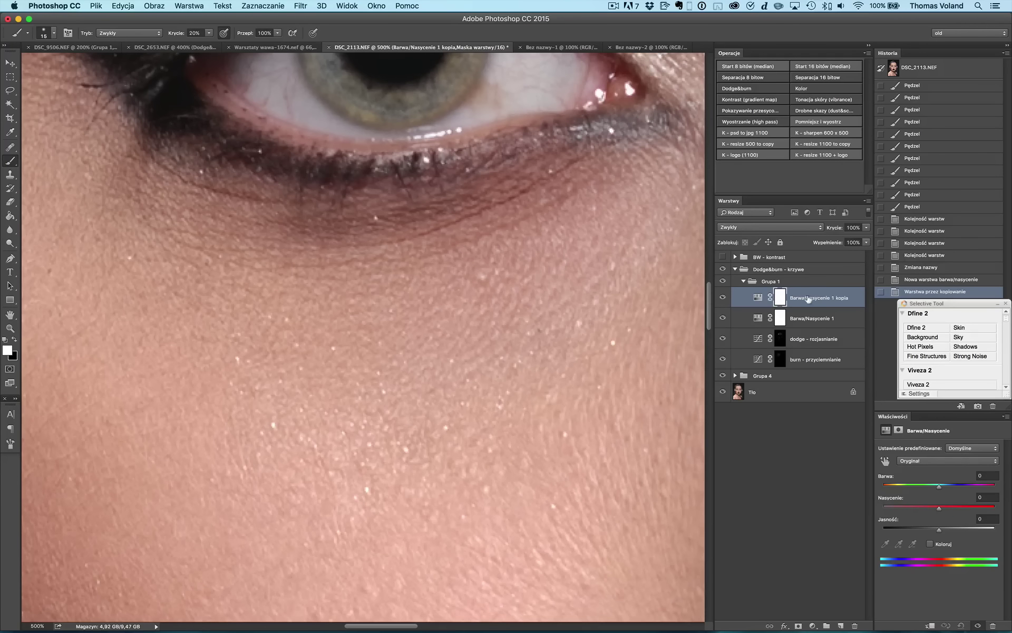
click(810, 340)
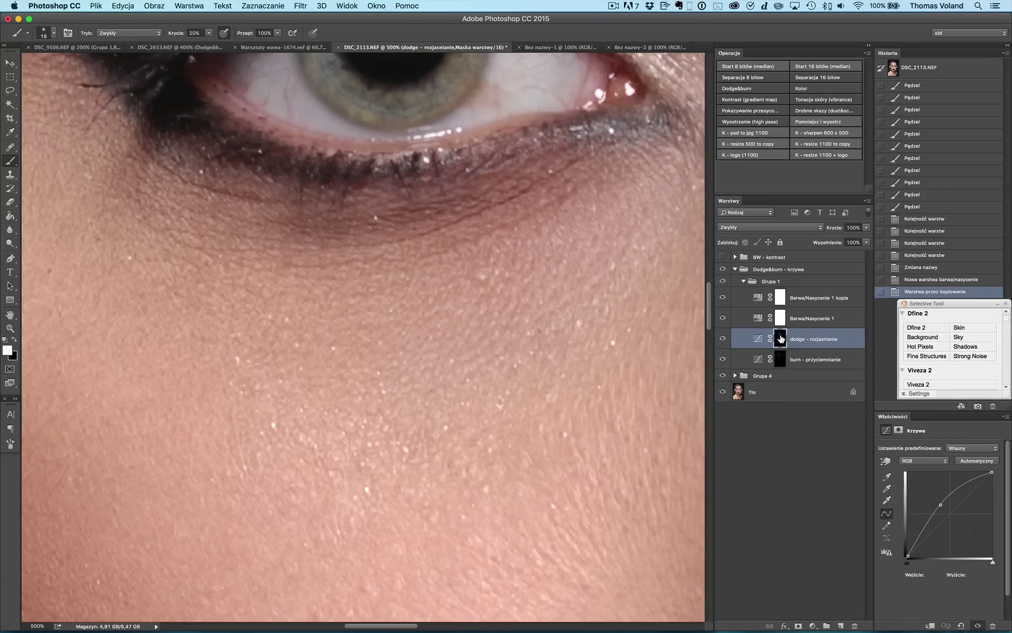
drag(781, 338, 781, 300)
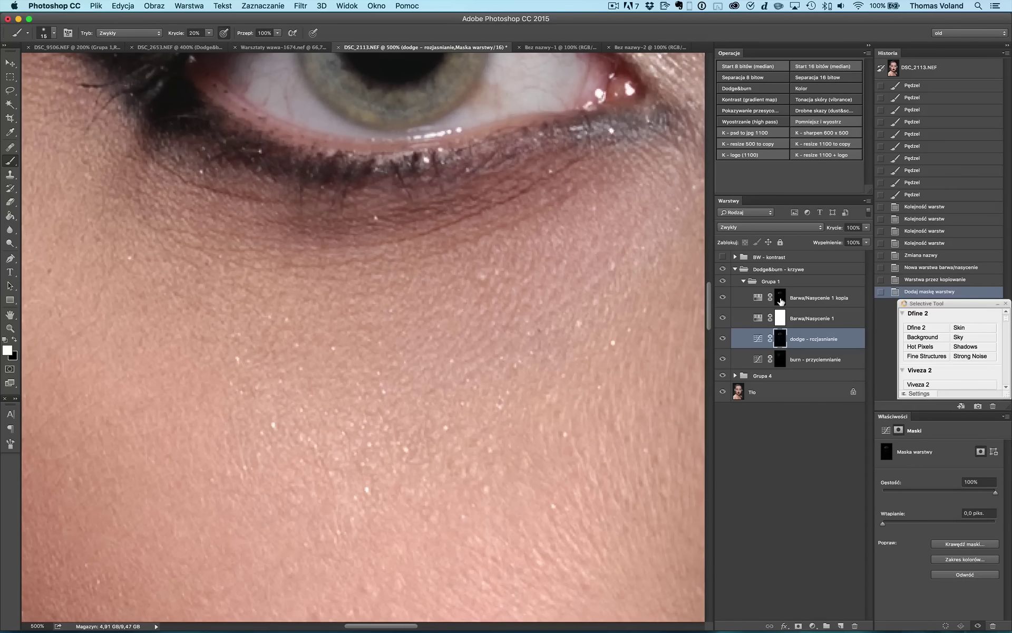
click(789, 361)
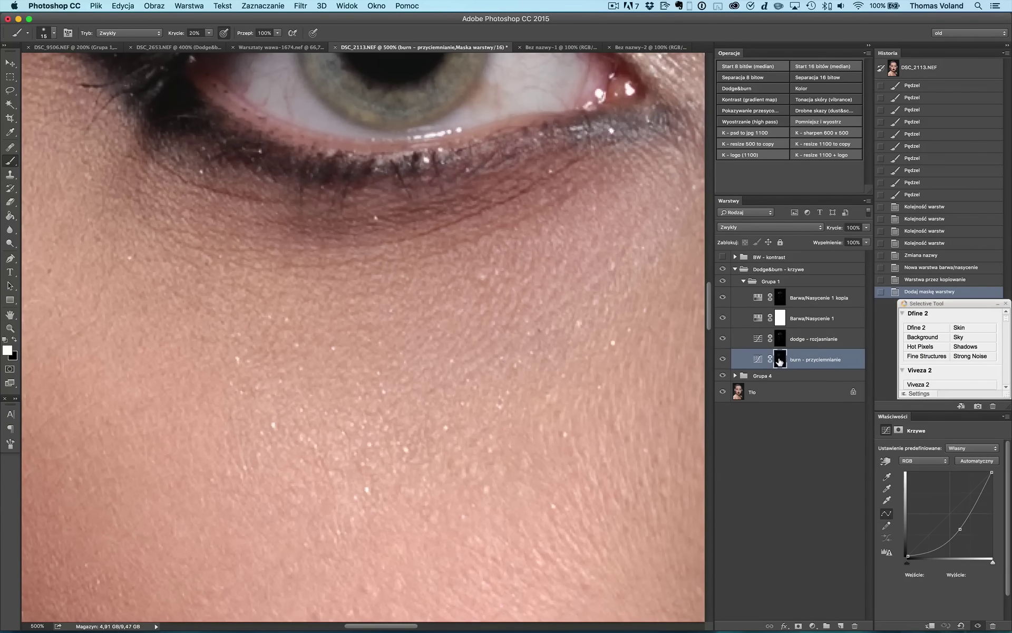
drag(779, 361, 779, 319)
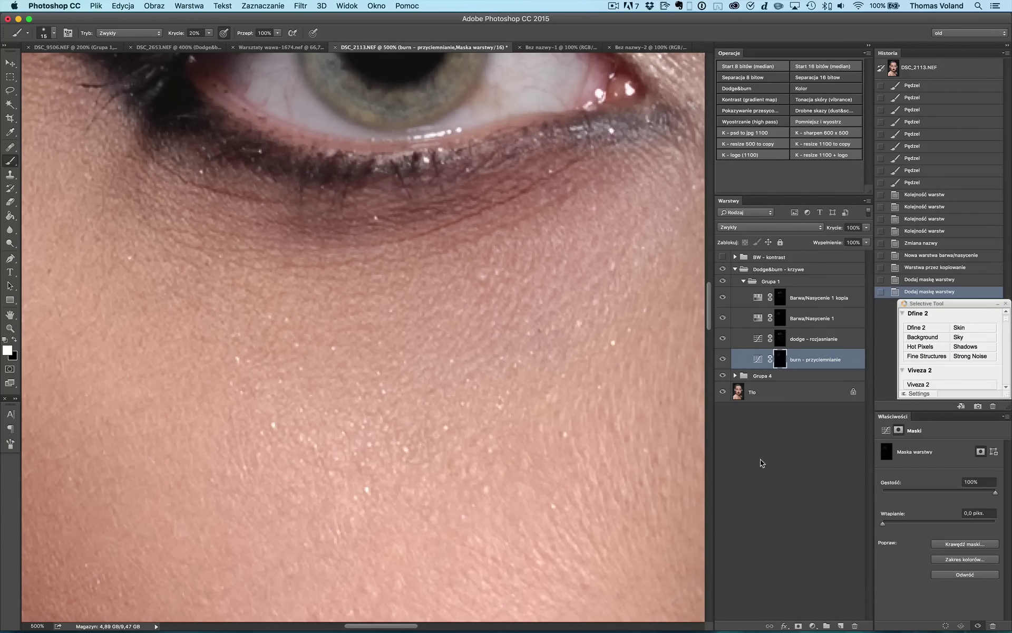
Tune Barwa/Nasycenie 1 kopia saturation, testing up to +100 to reveal dodged areas.
click(754, 298)
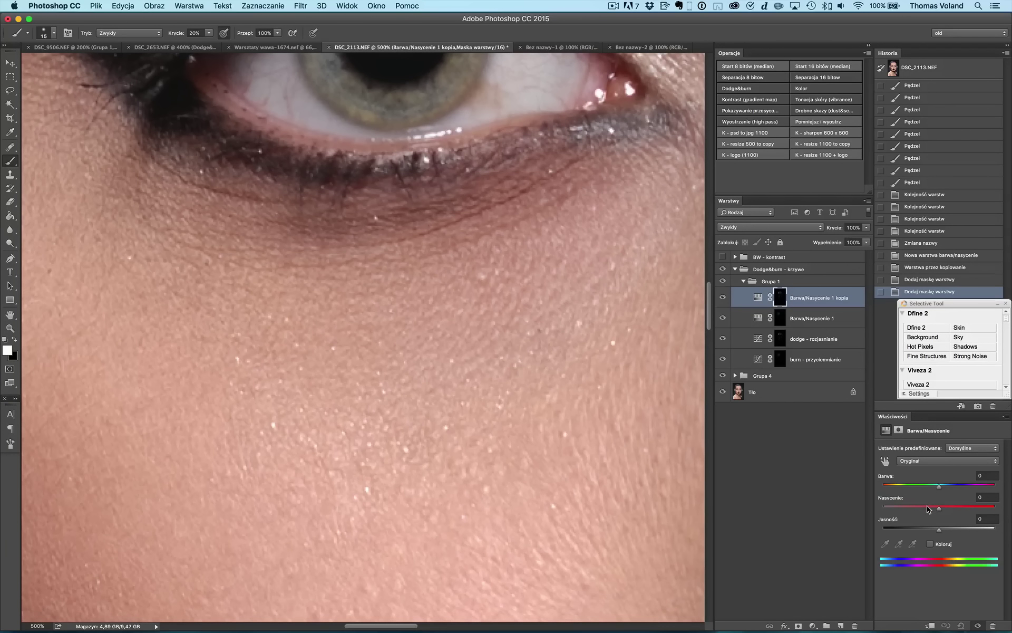
drag(929, 509, 989, 521)
drag(990, 521, 1000, 518)
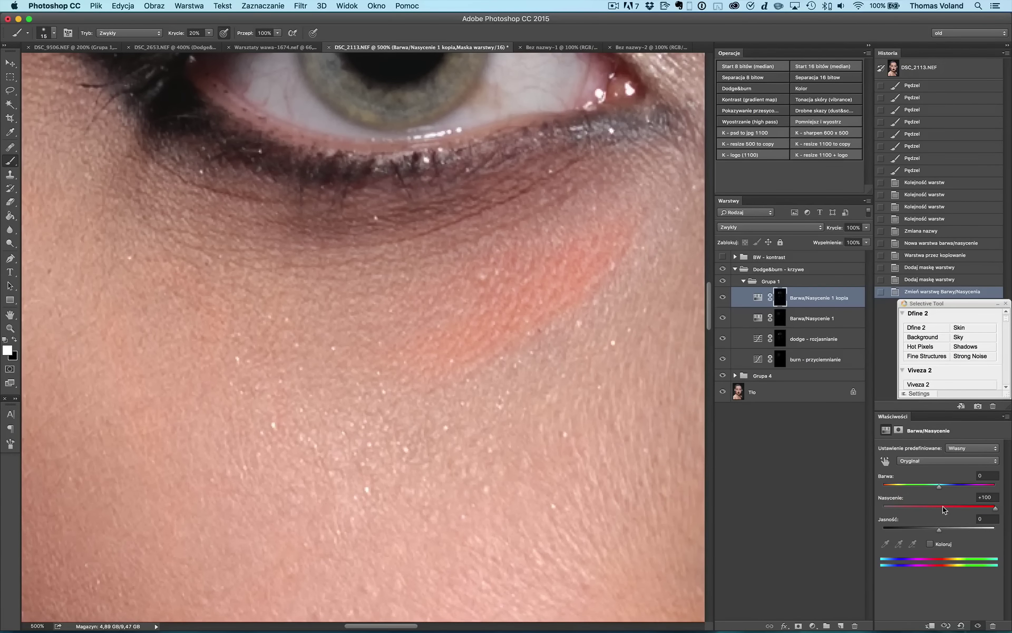
drag(947, 509, 935, 509)
text(0)
drag(953, 508, 964, 509)
drag(964, 508, 950, 515)
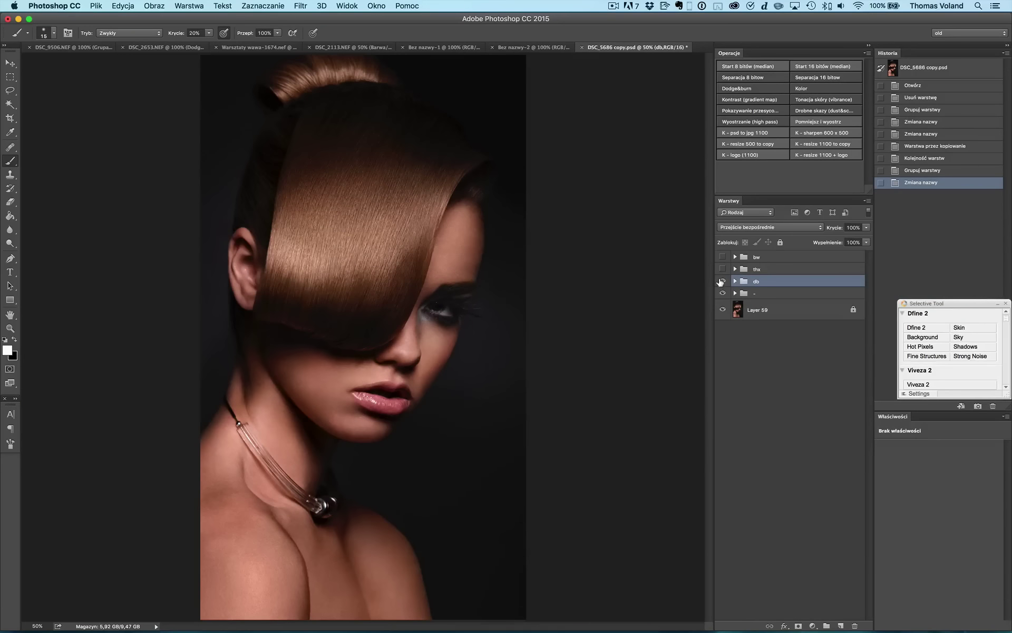
Toggle the db group repeatedly to compare the hair with and without retouching.
click(722, 281)
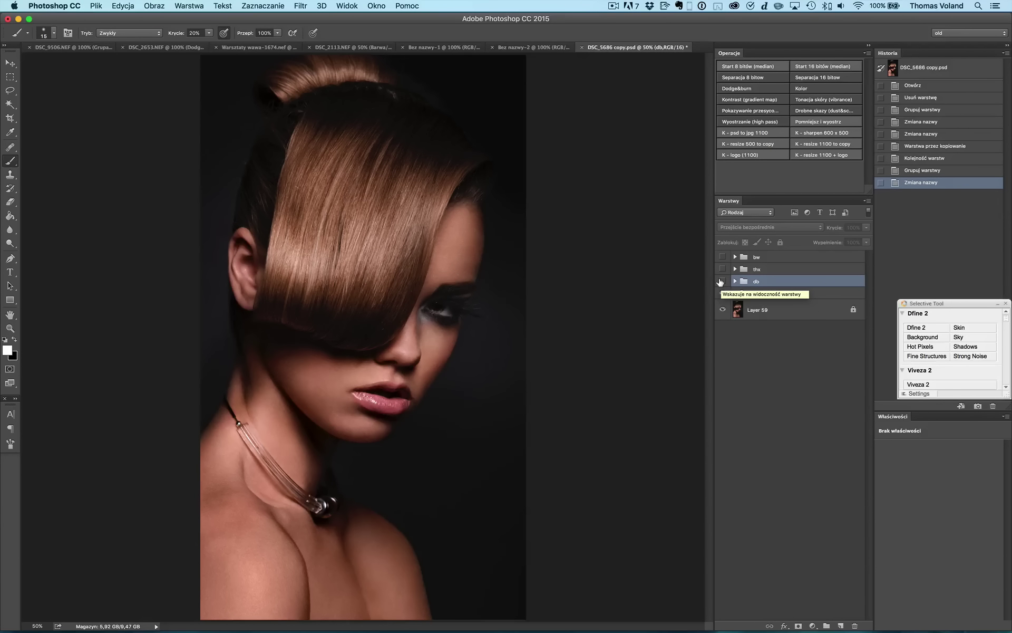
click(721, 281)
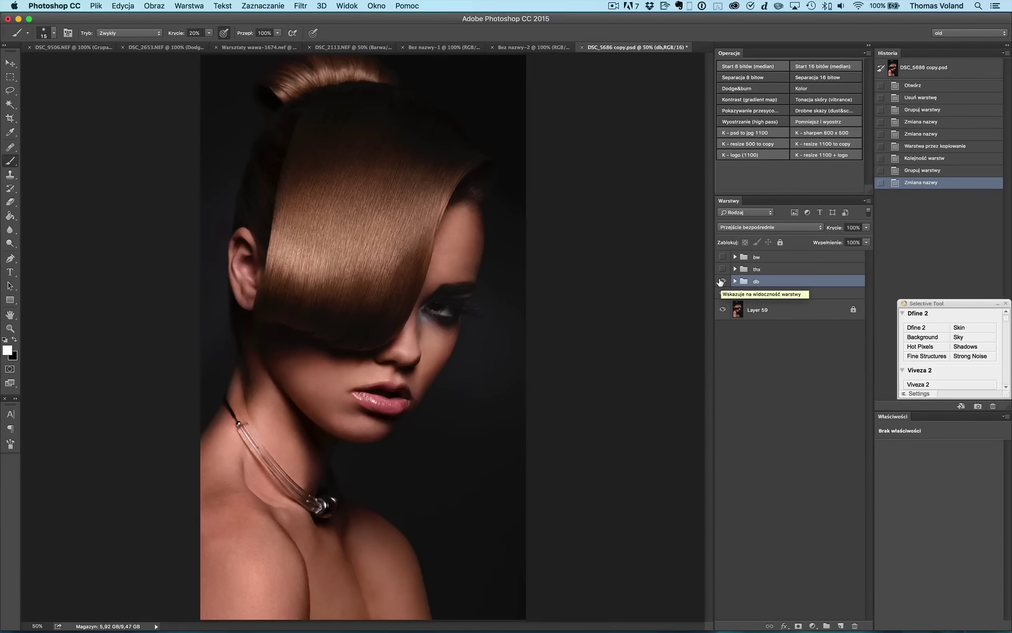
click(722, 281)
click(722, 281)
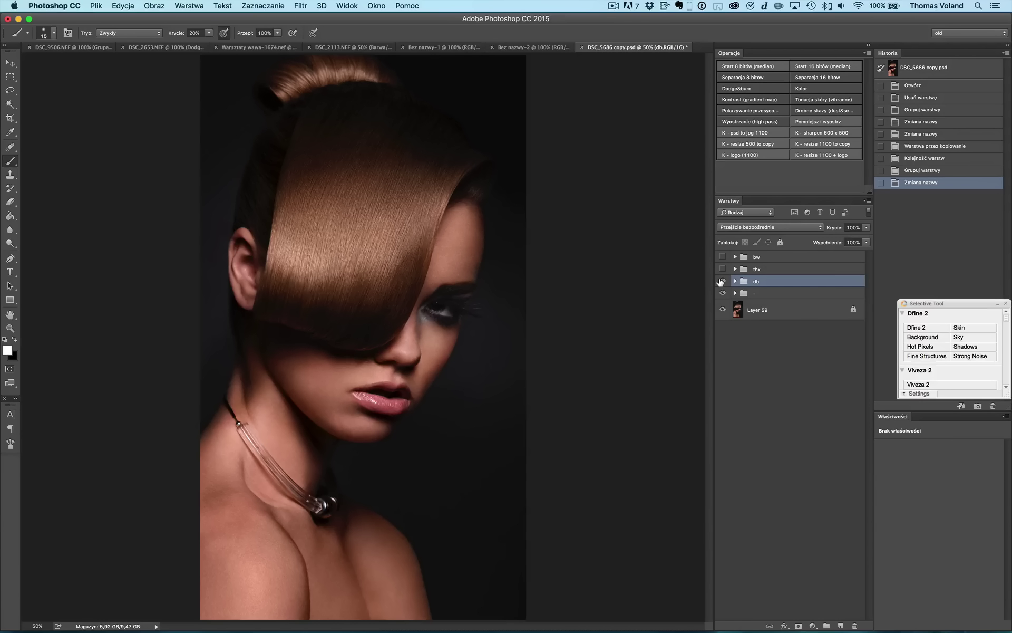
click(722, 281)
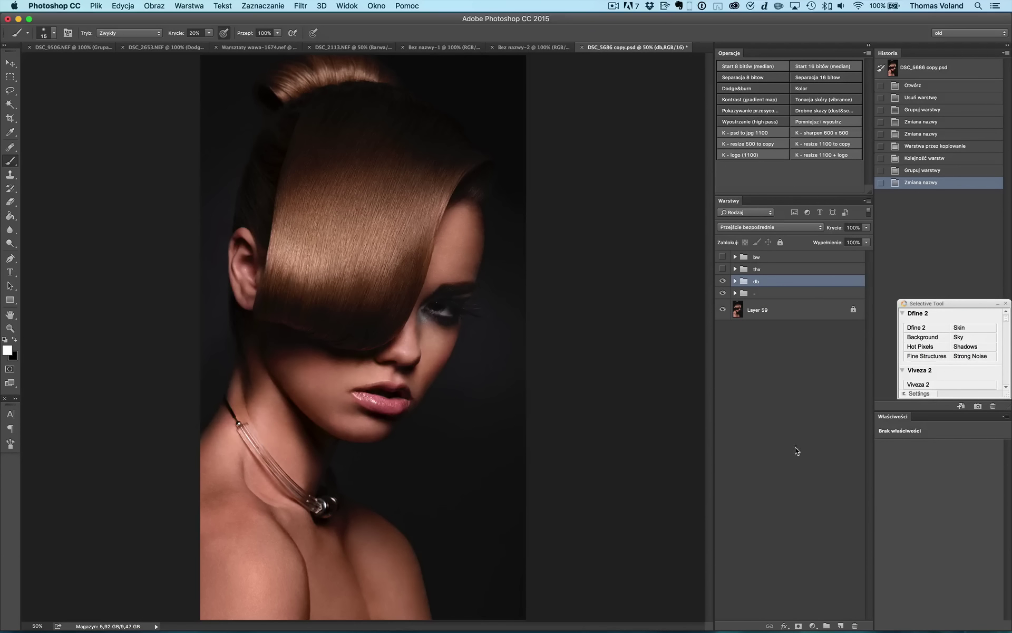